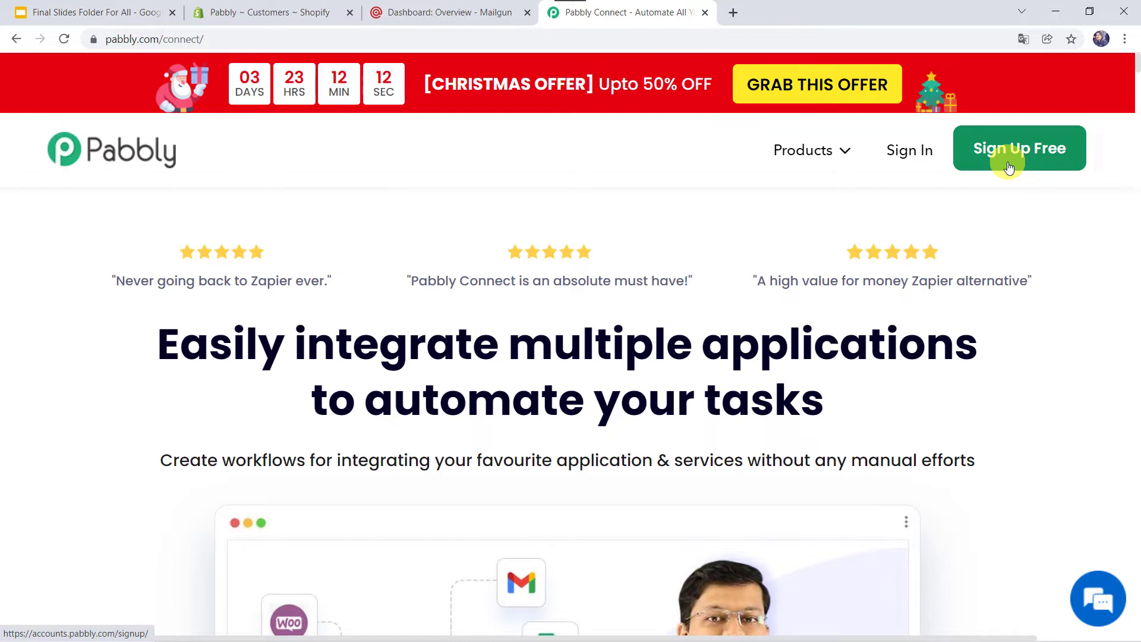
# Sign in to Pabbly, open Pabbly Connect, and scroll through the existing workflows list
pyautogui.click(900, 154)
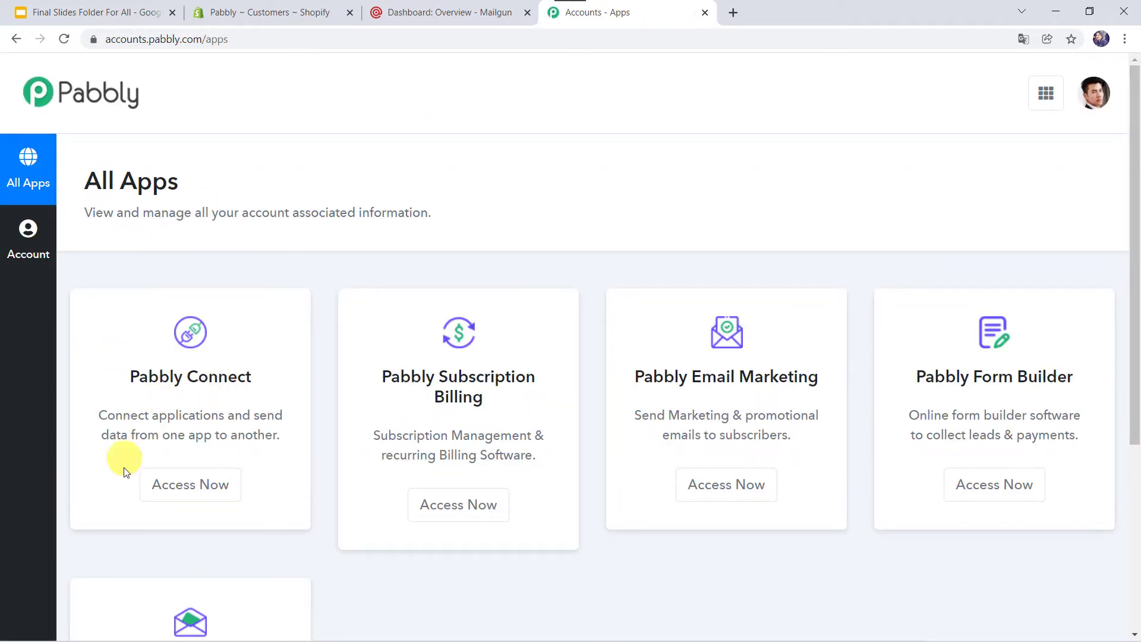
pyautogui.click(199, 496)
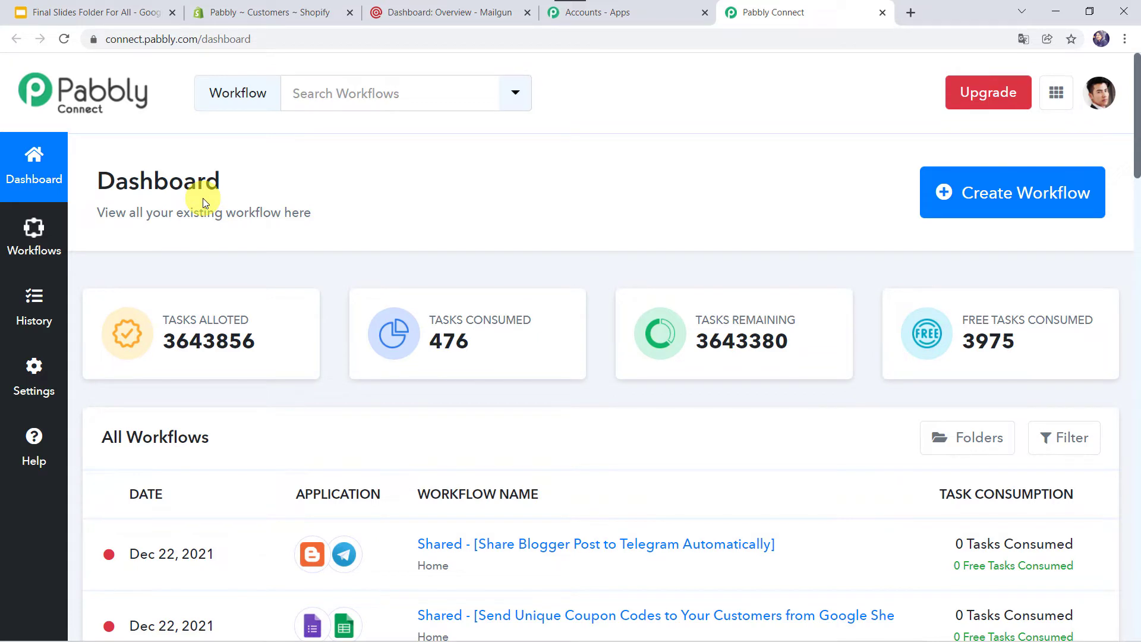
pyautogui.scroll(-6, 618, 529)
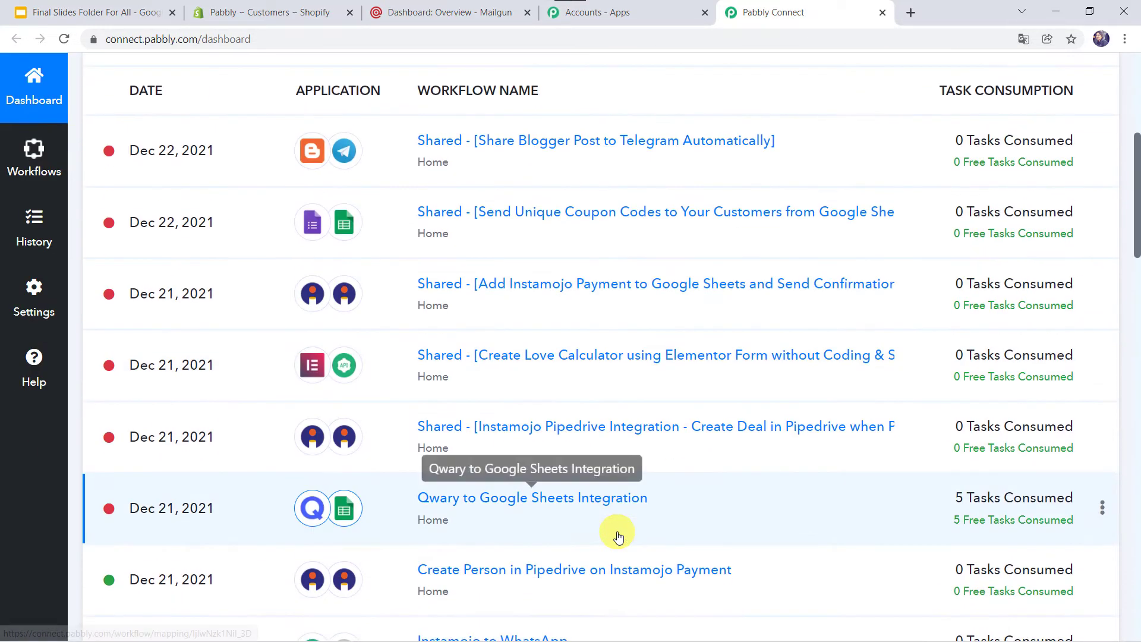
pyautogui.scroll(7, 618, 535)
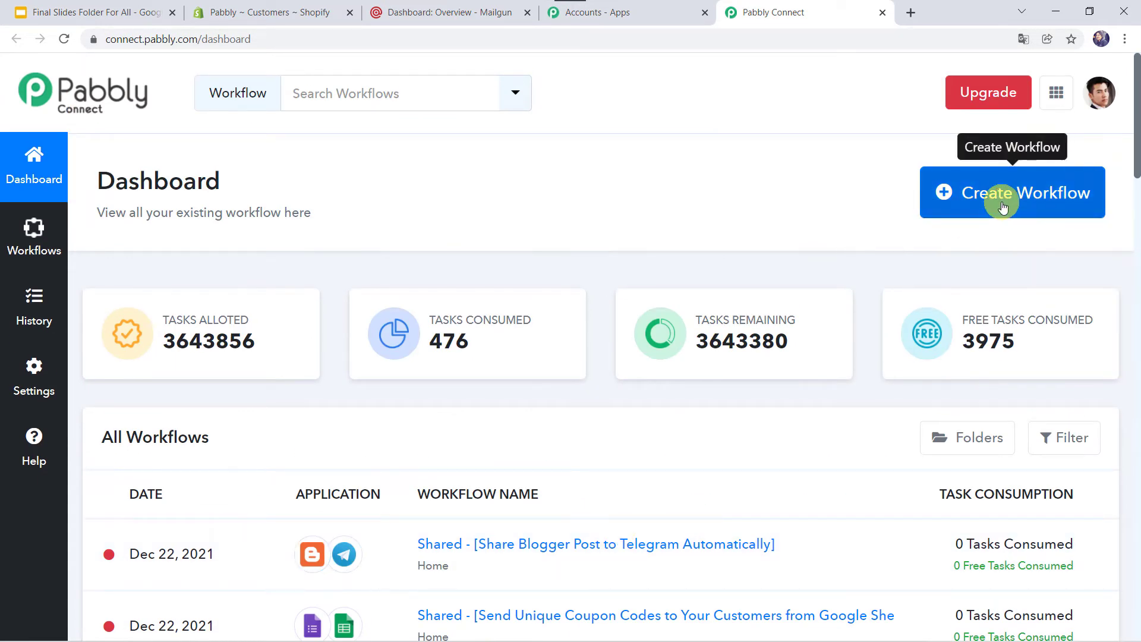
# Create a workflow named 'Shopify to Mailgun Integration'
pyautogui.click(995, 197)
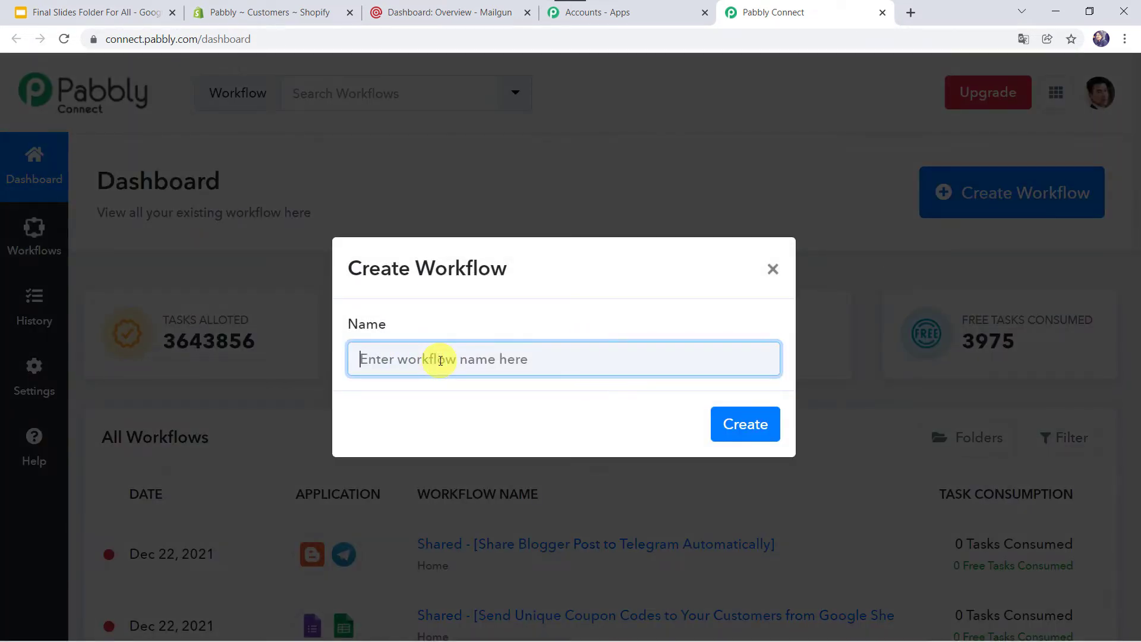
pyautogui.write('Shopify to Mailgun Integration')
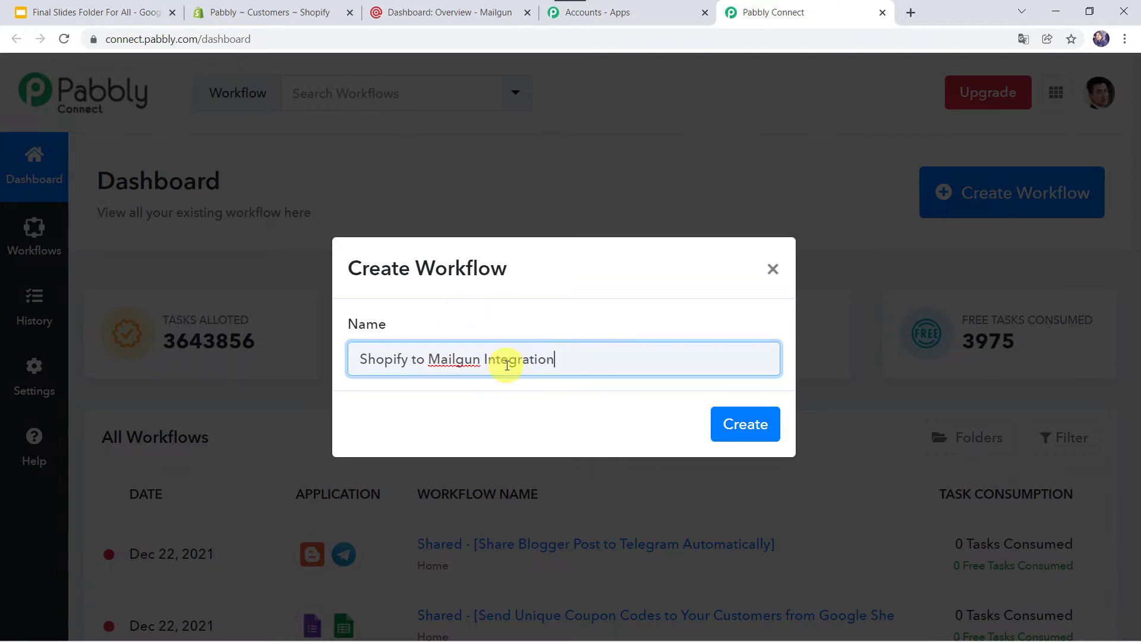
pyautogui.click(747, 430)
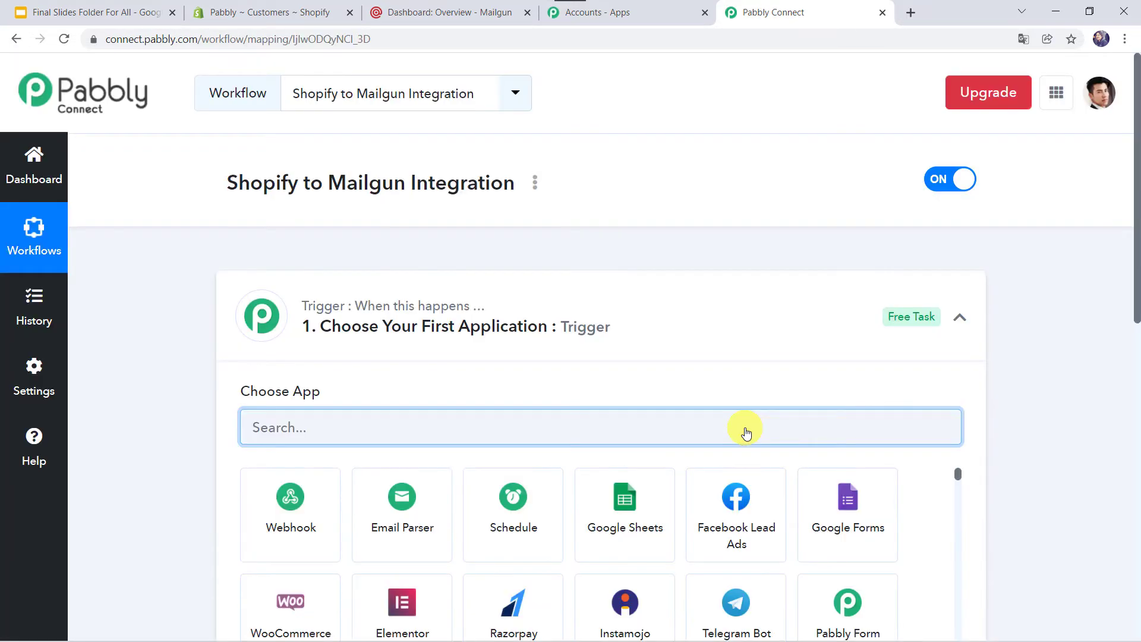
# Set the trigger app to Shopify with the New Customer trigger event
pyautogui.click(632, 332)
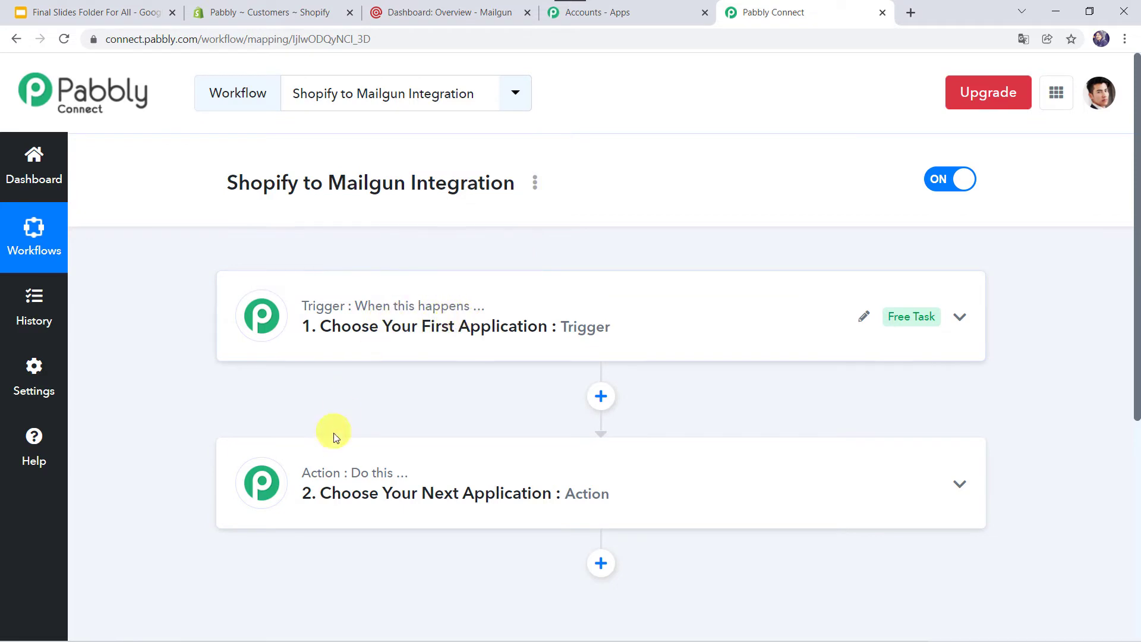
pyautogui.moveTo(319, 472)
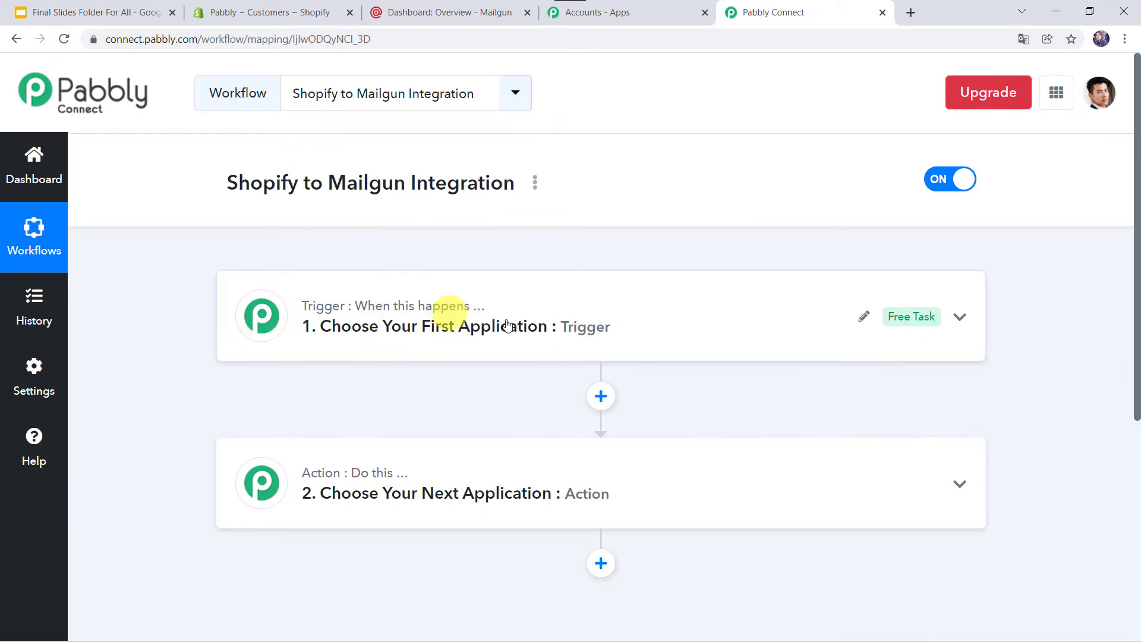
pyautogui.click(608, 315)
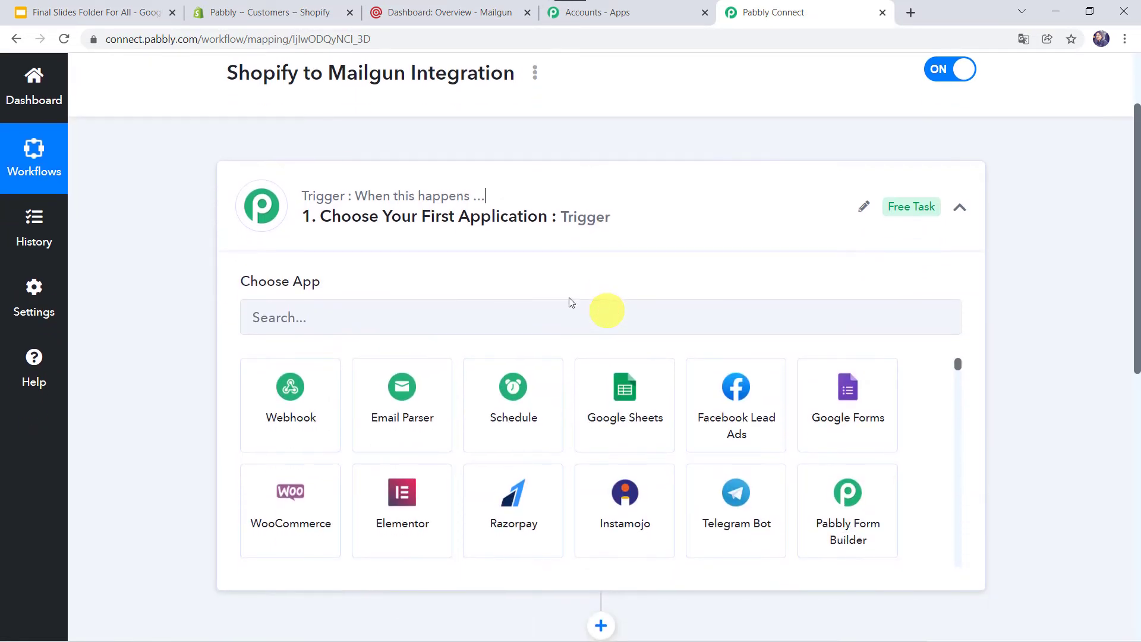
pyautogui.click(508, 322)
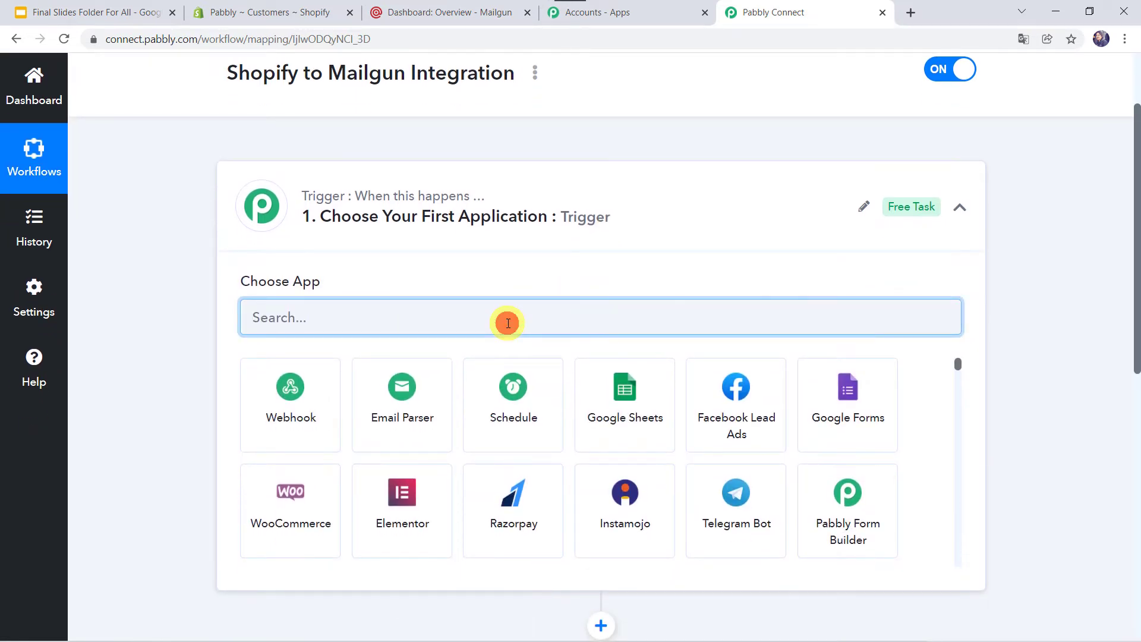
pyautogui.write('Shopi')
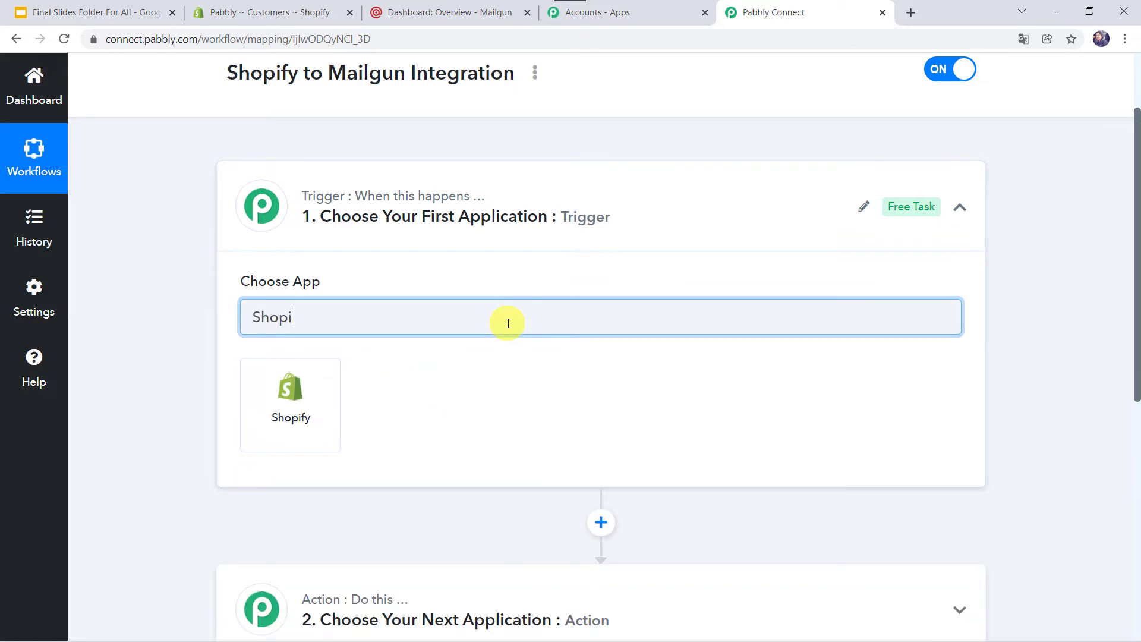
pyautogui.click(316, 410)
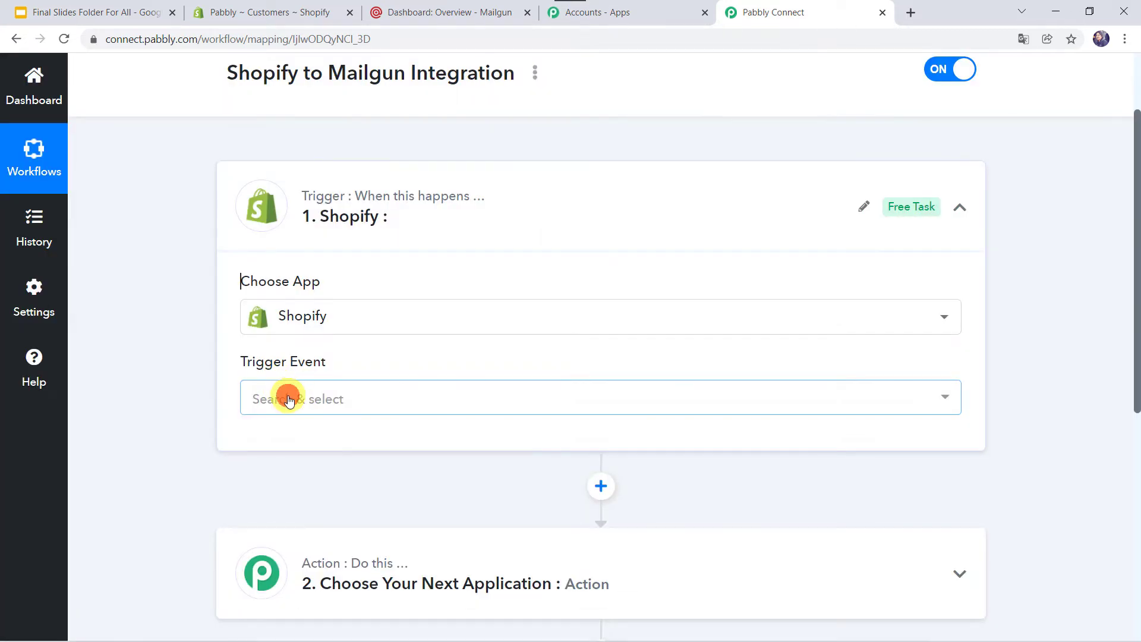
pyautogui.click(287, 399)
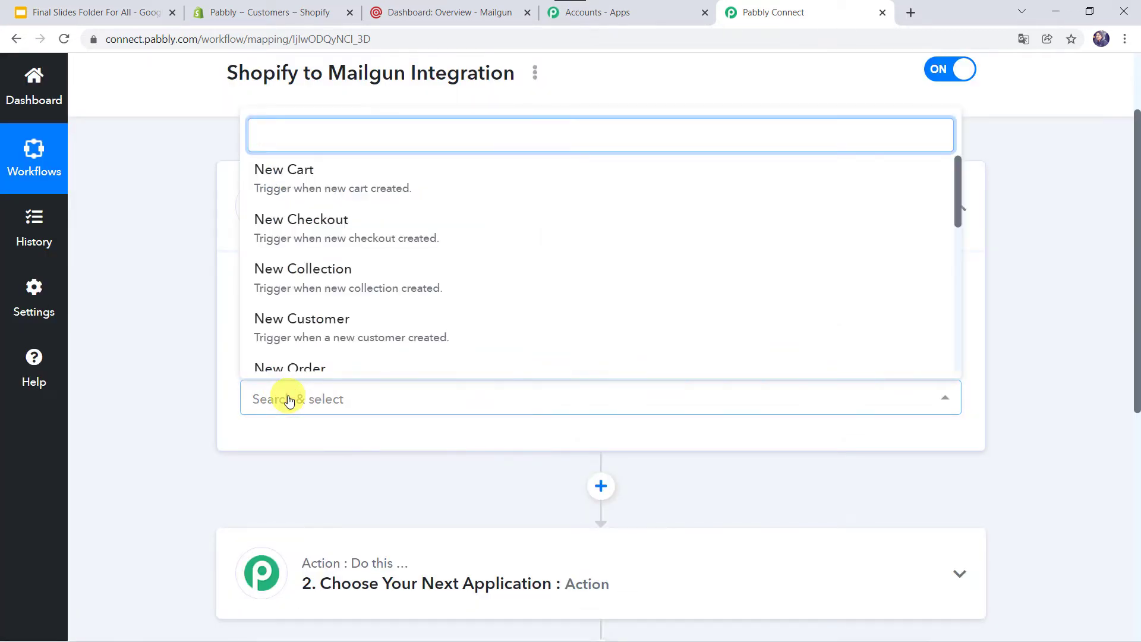
pyautogui.click(317, 332)
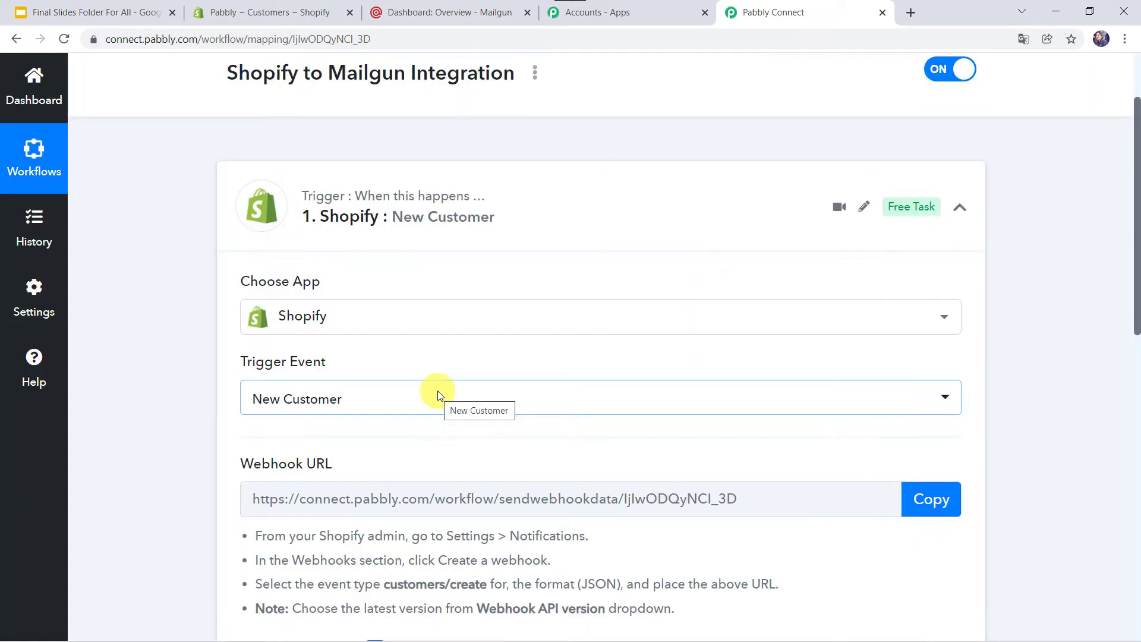
# Scroll to the trigger's webhook URL, then switch to the Shopify admin Customers page
pyautogui.scroll(-3, 438, 391)
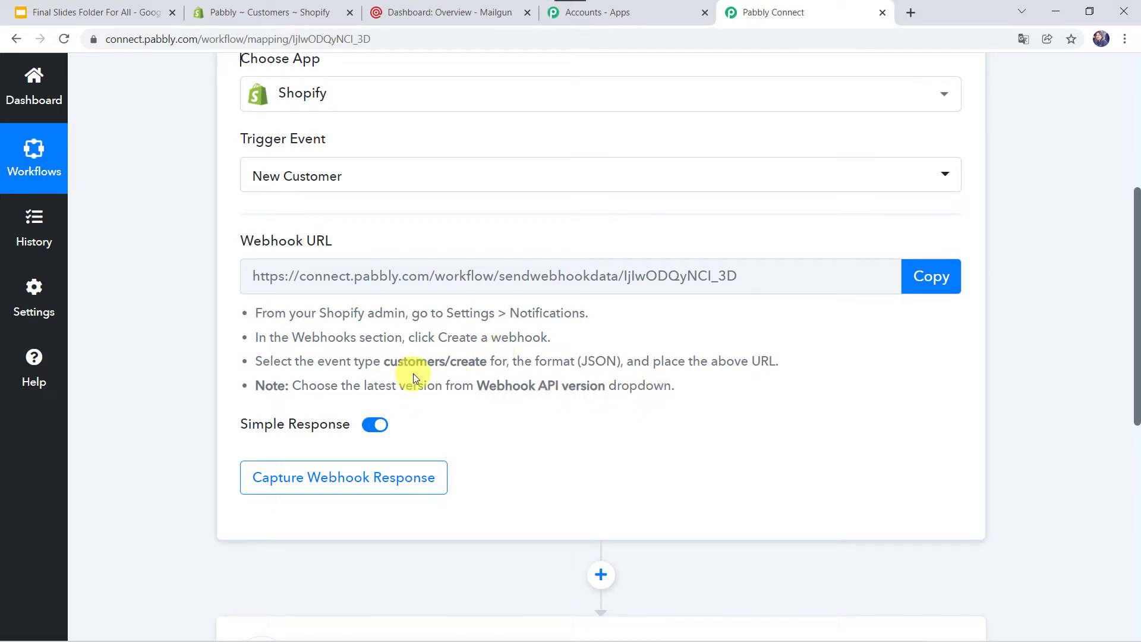
pyautogui.click(282, 11)
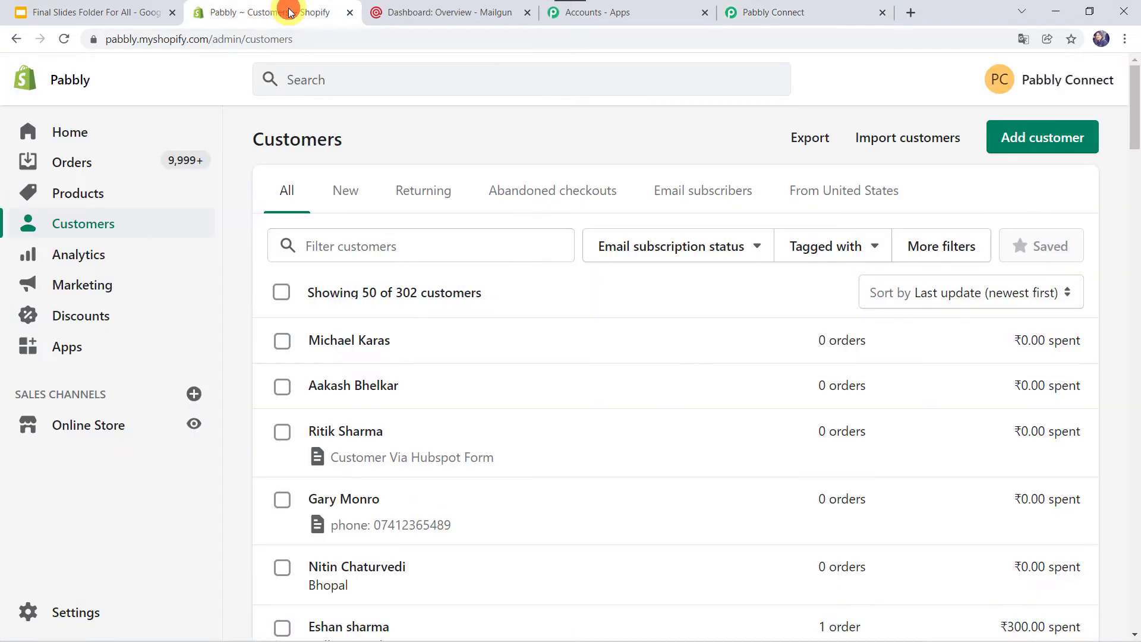
# Go to Shopify Settings > Notifications and scroll down to the Webhooks section
pyautogui.click(64, 616)
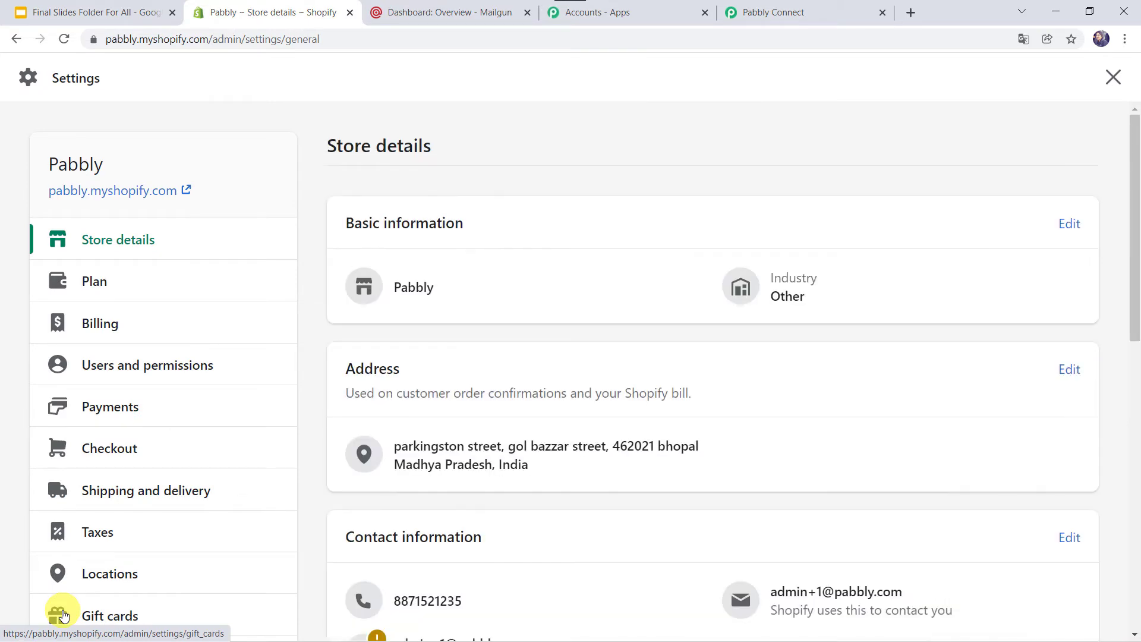
pyautogui.scroll(-6, 107, 530)
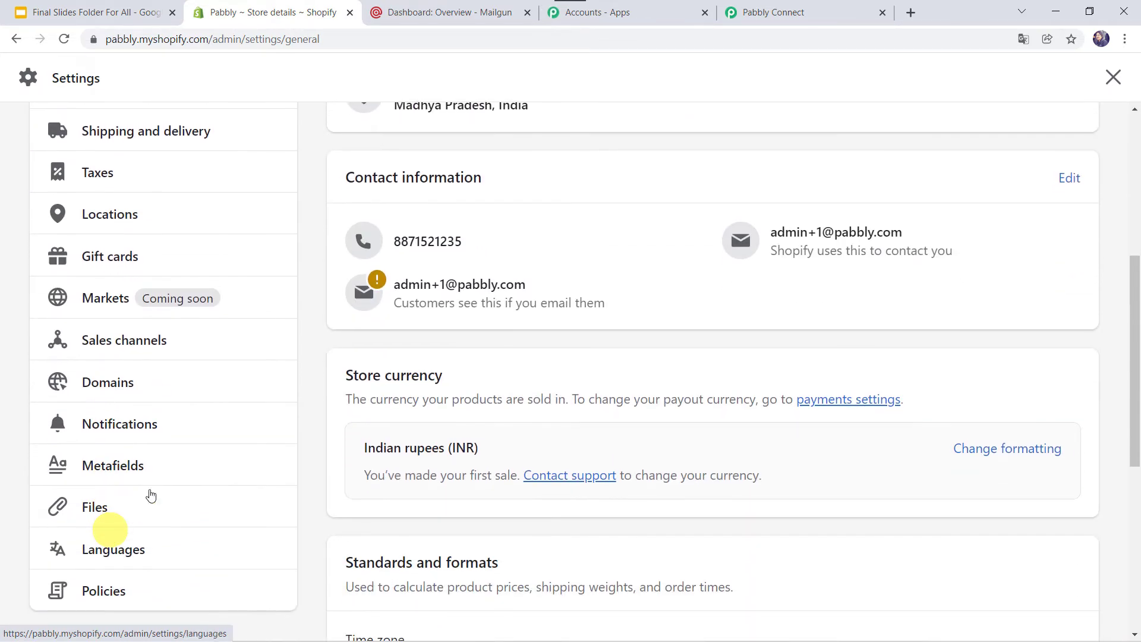
pyautogui.click(125, 426)
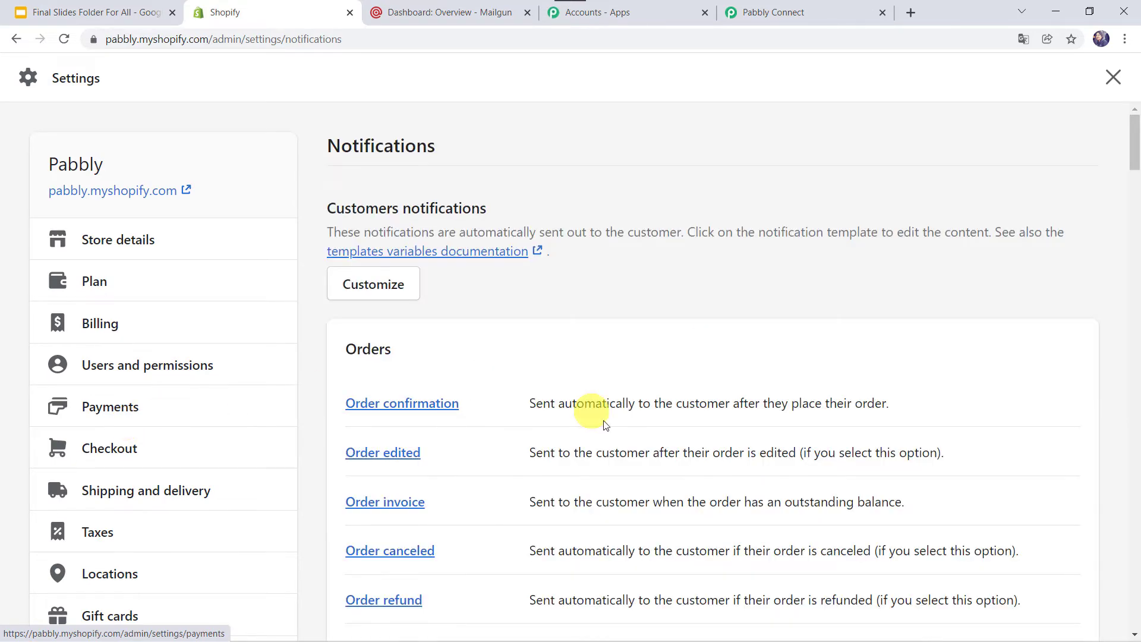
pyautogui.scroll(-20, 604, 424)
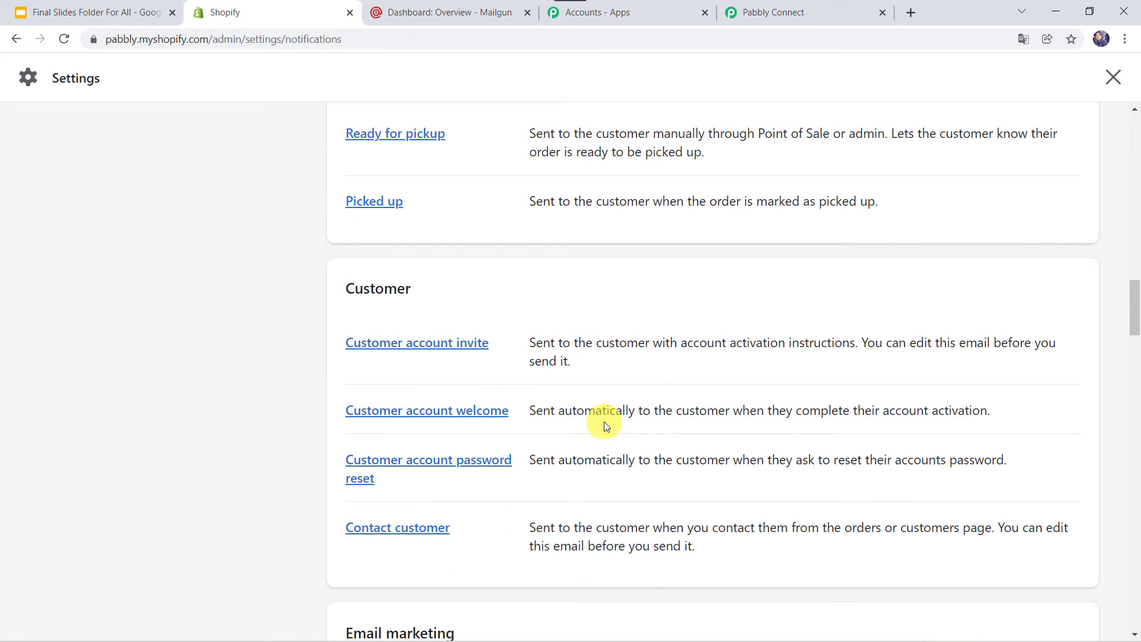
pyautogui.scroll(-20, 604, 424)
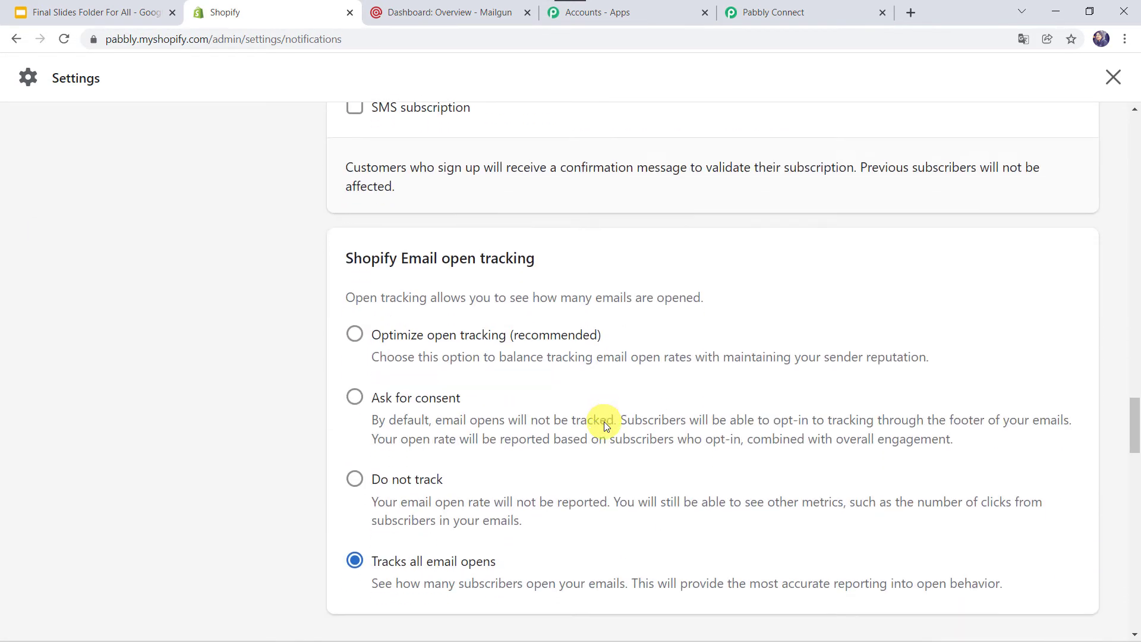
pyautogui.scroll(-13, 604, 422)
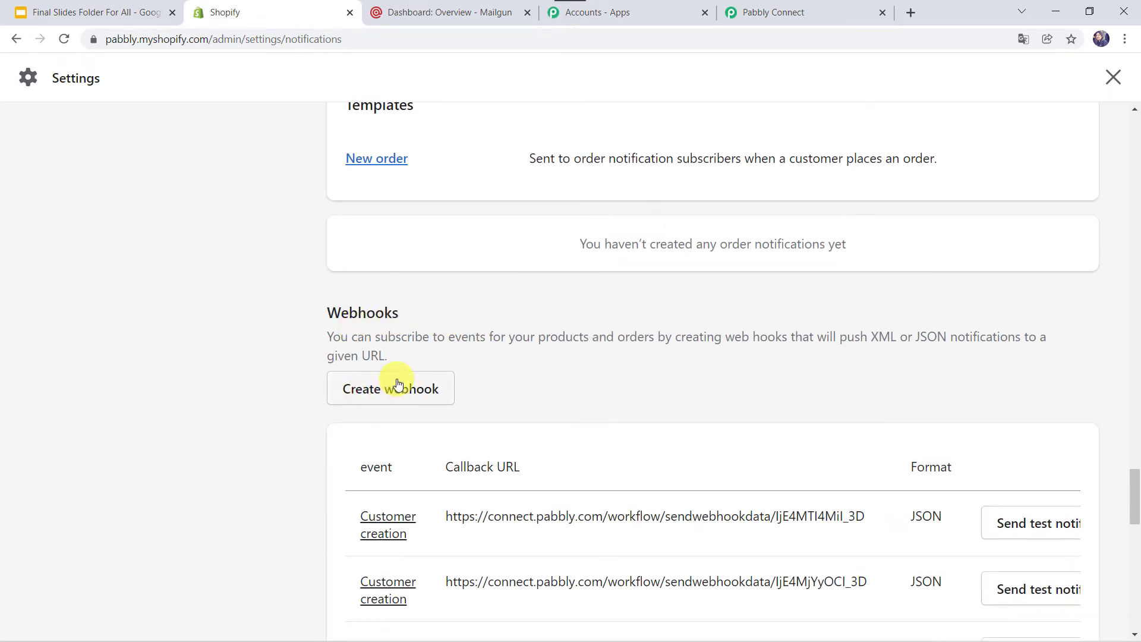
# Start a new webhook with the Collection creation event and copy Pabbly's webhook URL
pyautogui.click(389, 395)
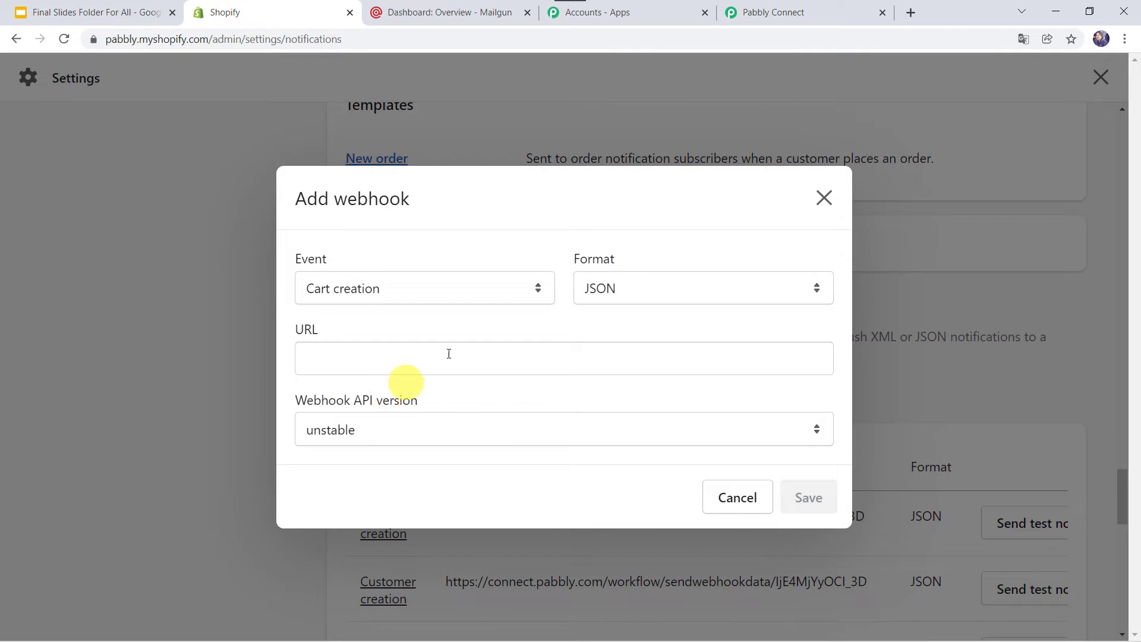
pyautogui.click(344, 283)
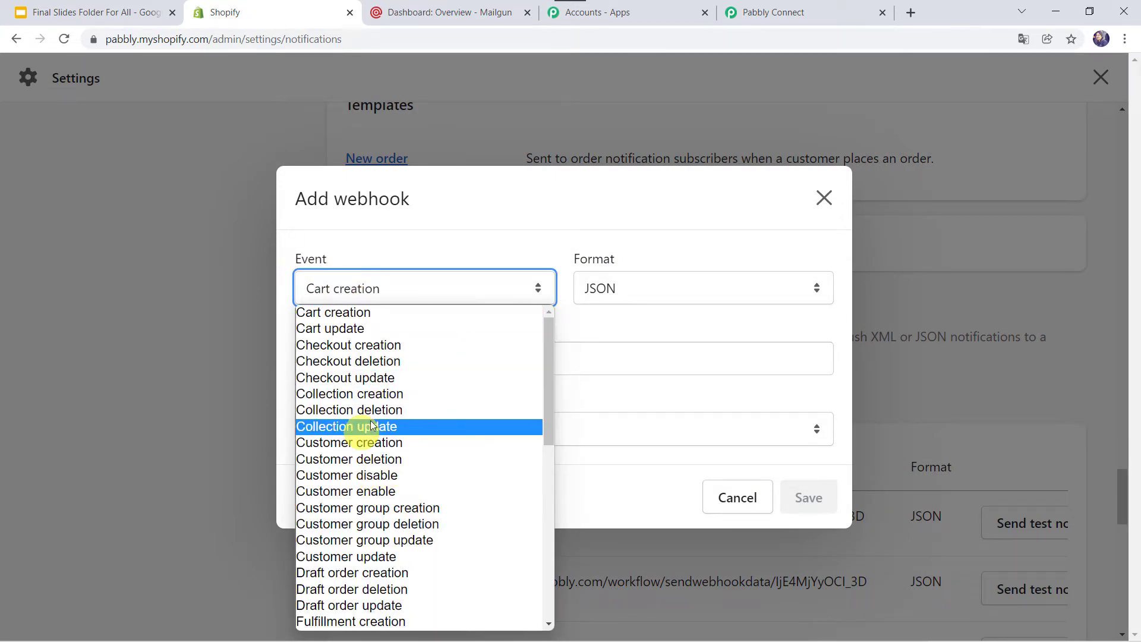
pyautogui.click(366, 395)
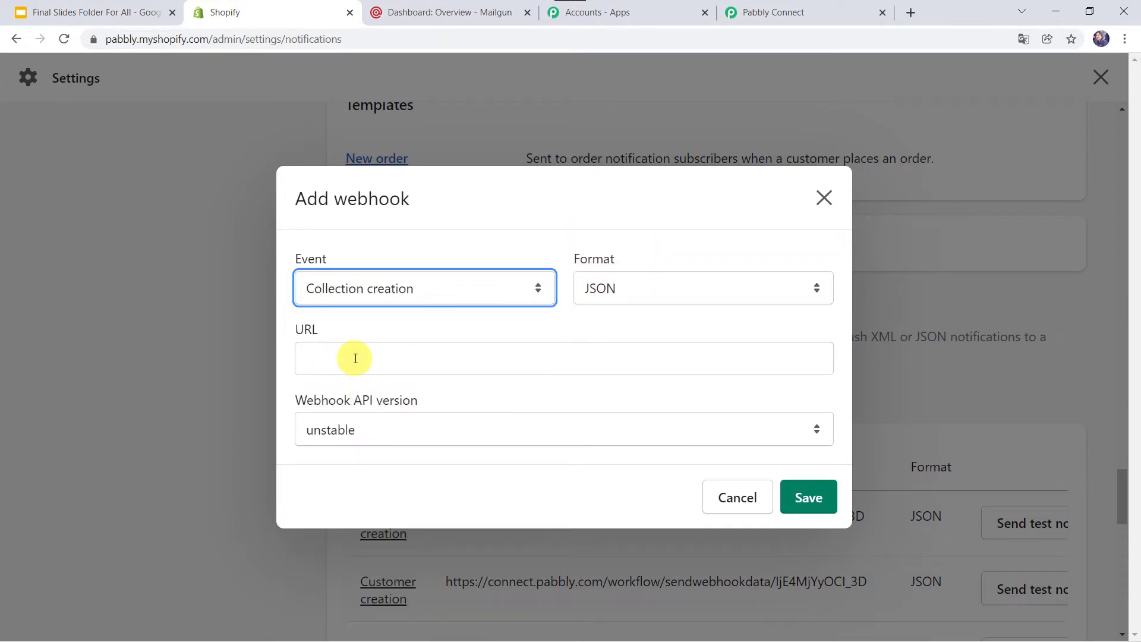
pyautogui.click(794, 8)
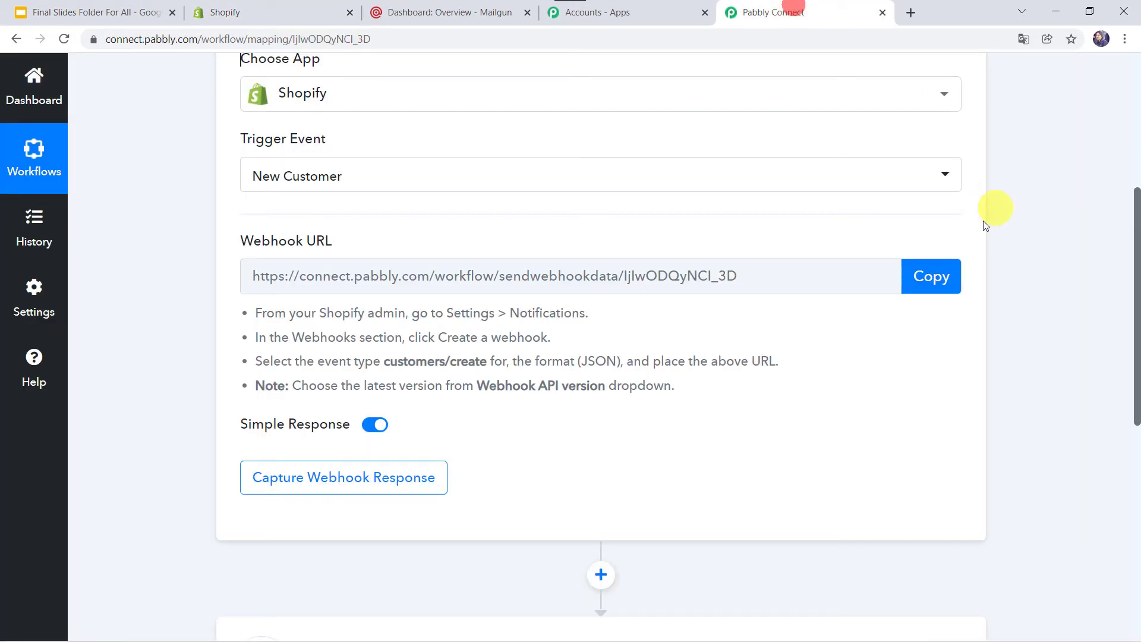
pyautogui.click(932, 273)
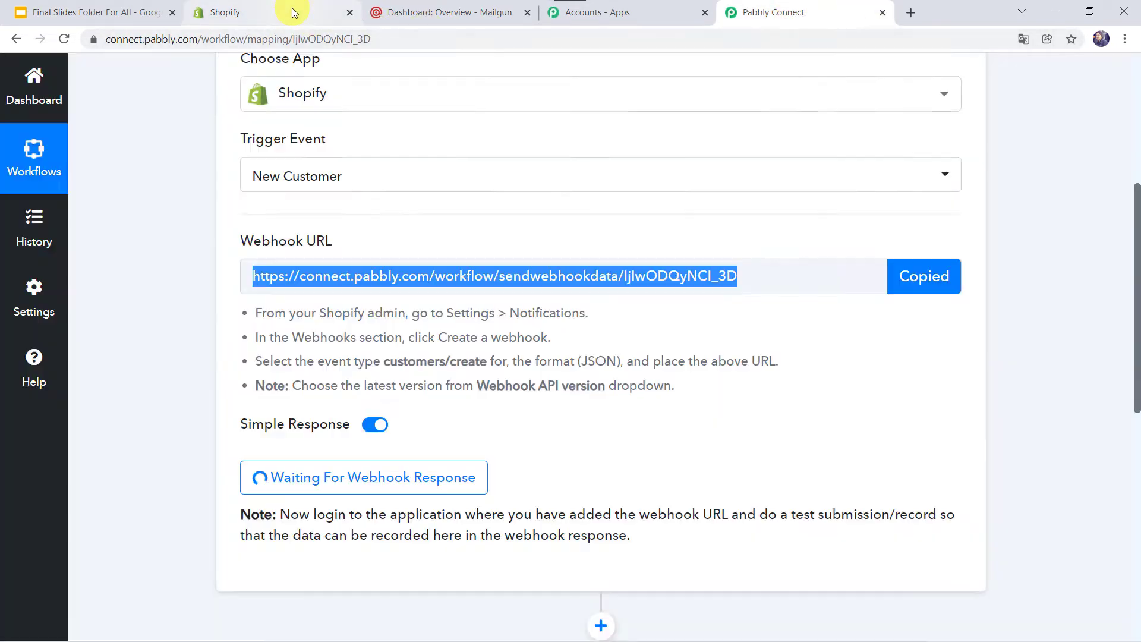
# Paste the Pabbly webhook URL, choose API version 2021-10 (Latest), and save the webhook
pyautogui.click(292, 13)
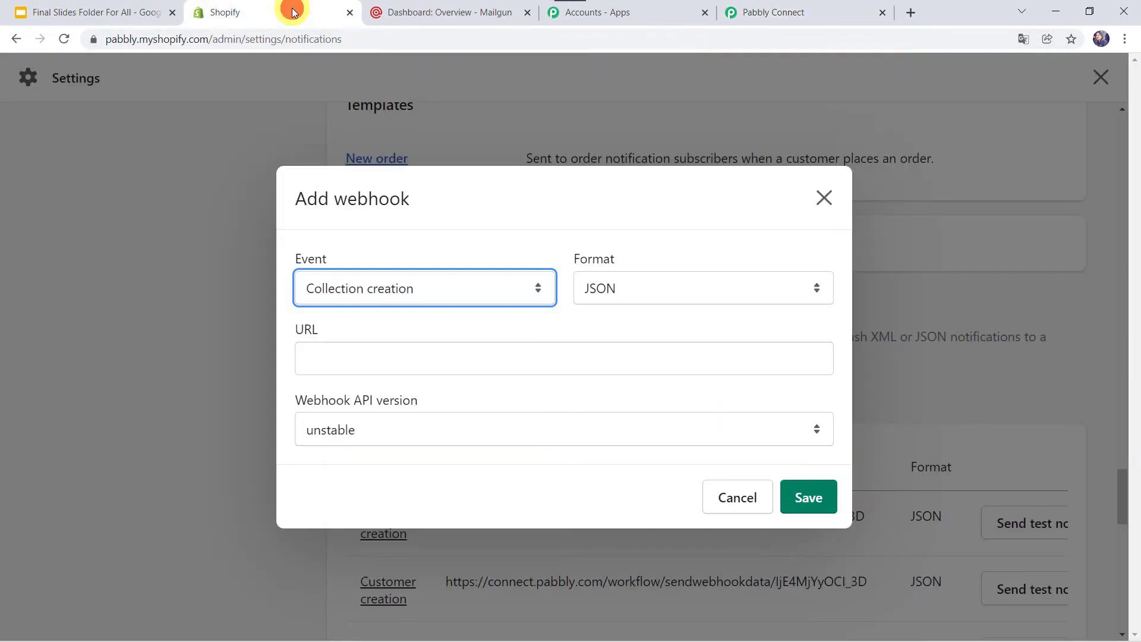
pyautogui.click(365, 359)
pyautogui.rightClick(367, 360)
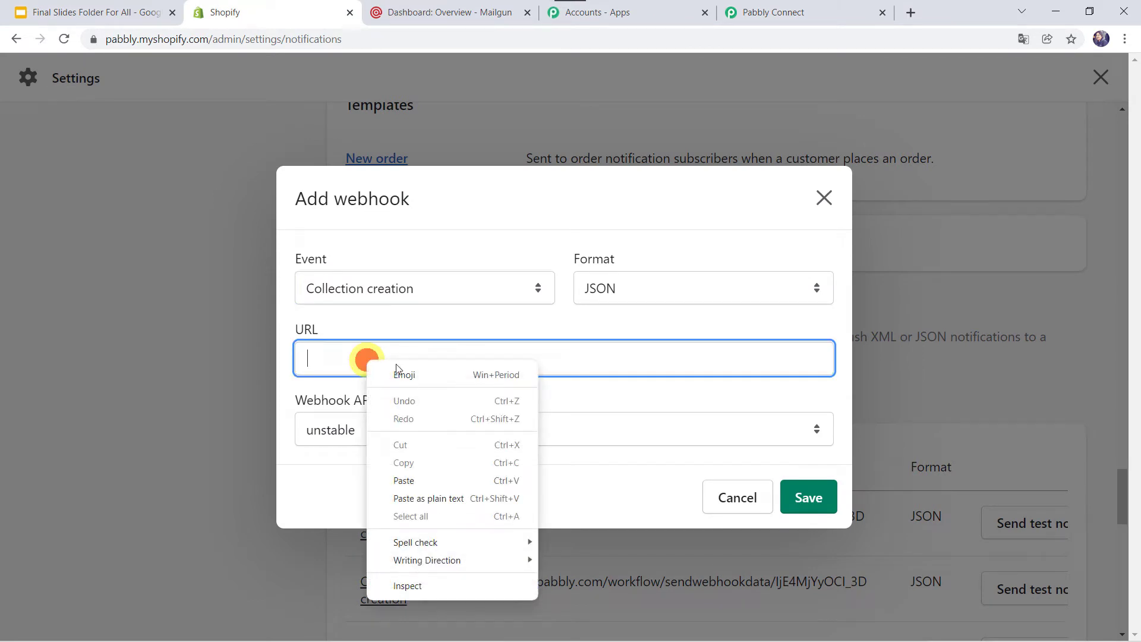
pyautogui.click(438, 480)
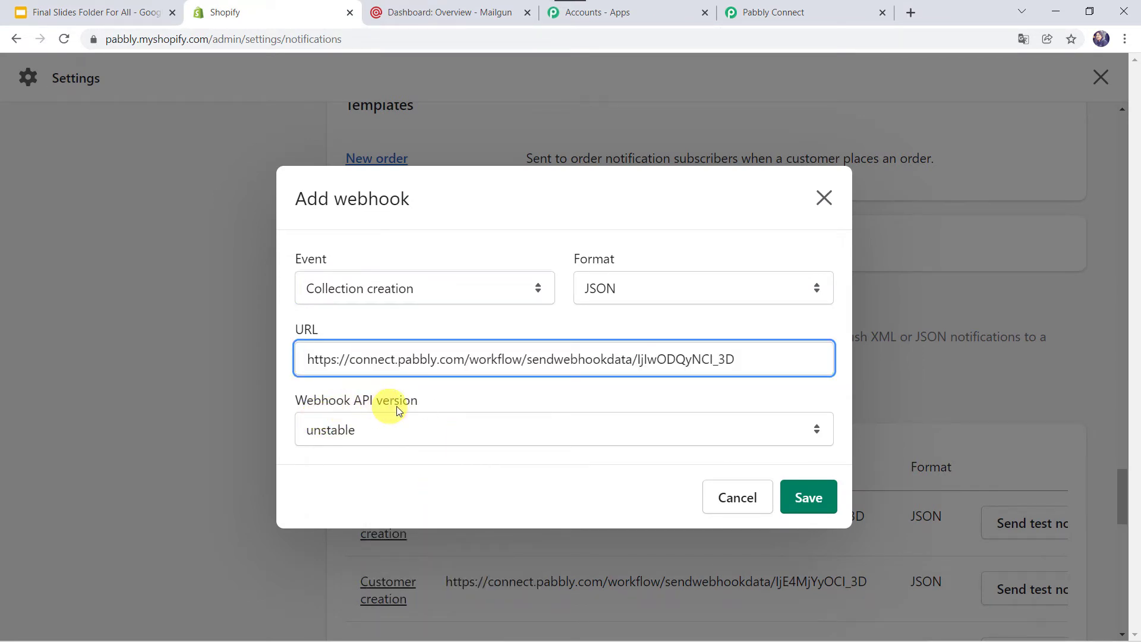
pyautogui.click(391, 426)
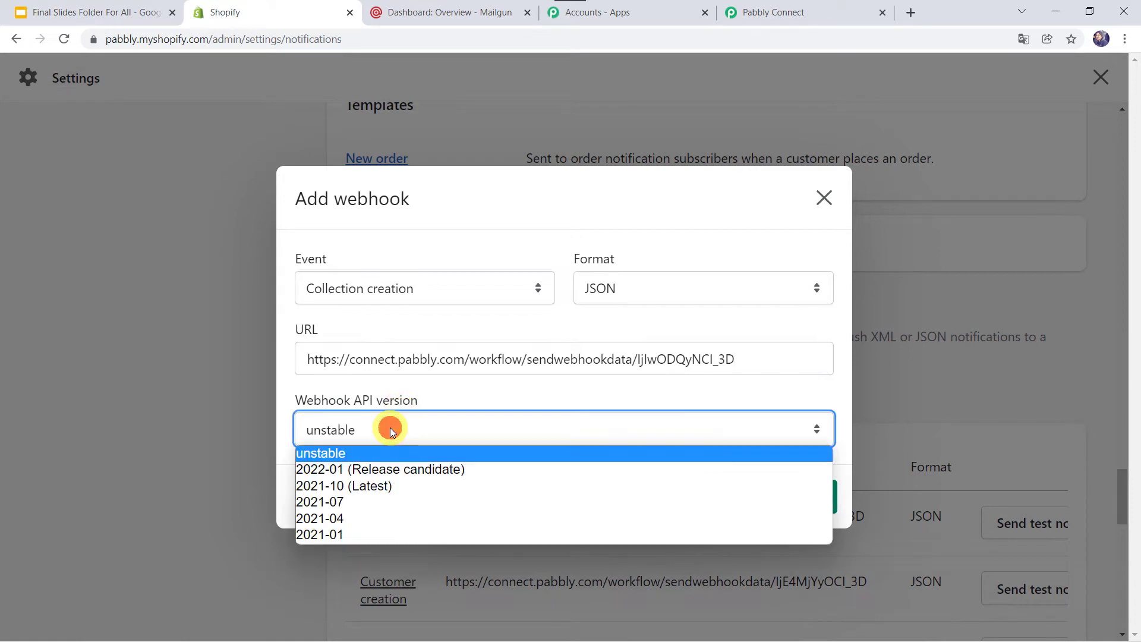
pyautogui.click(393, 490)
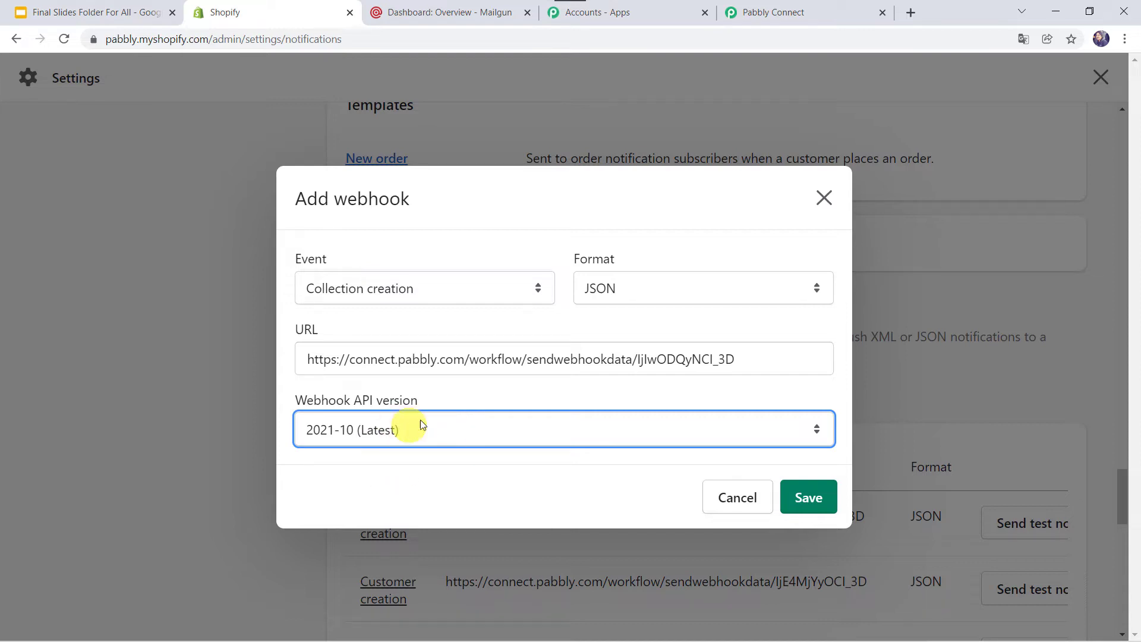
pyautogui.click(811, 501)
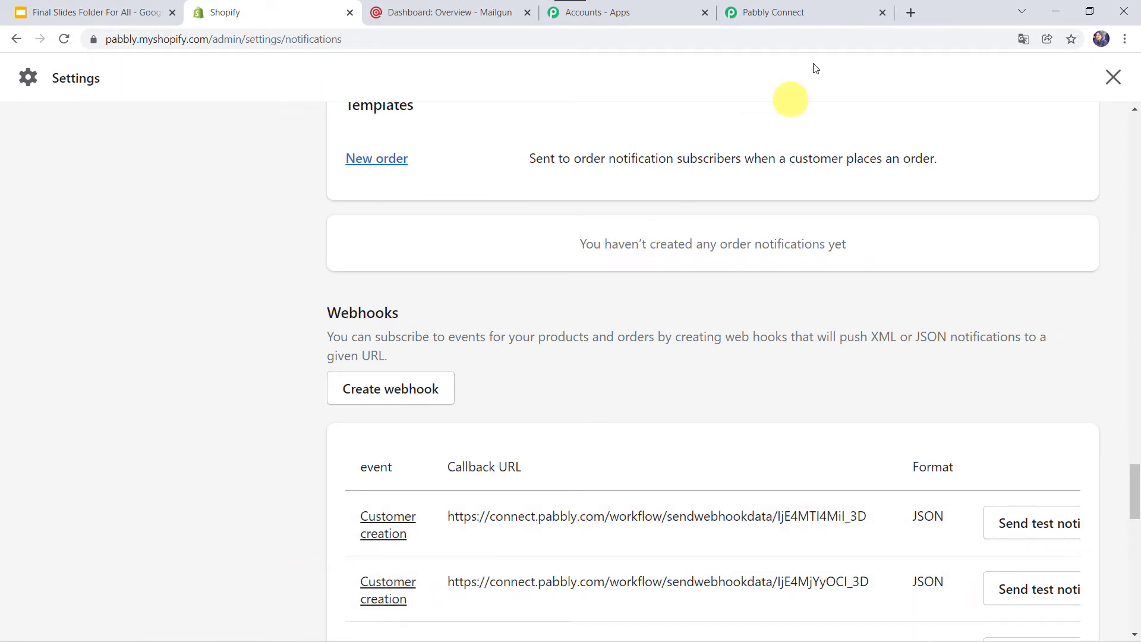
# Close the Shopify settings and go to the Customers list
pyautogui.click(805, 14)
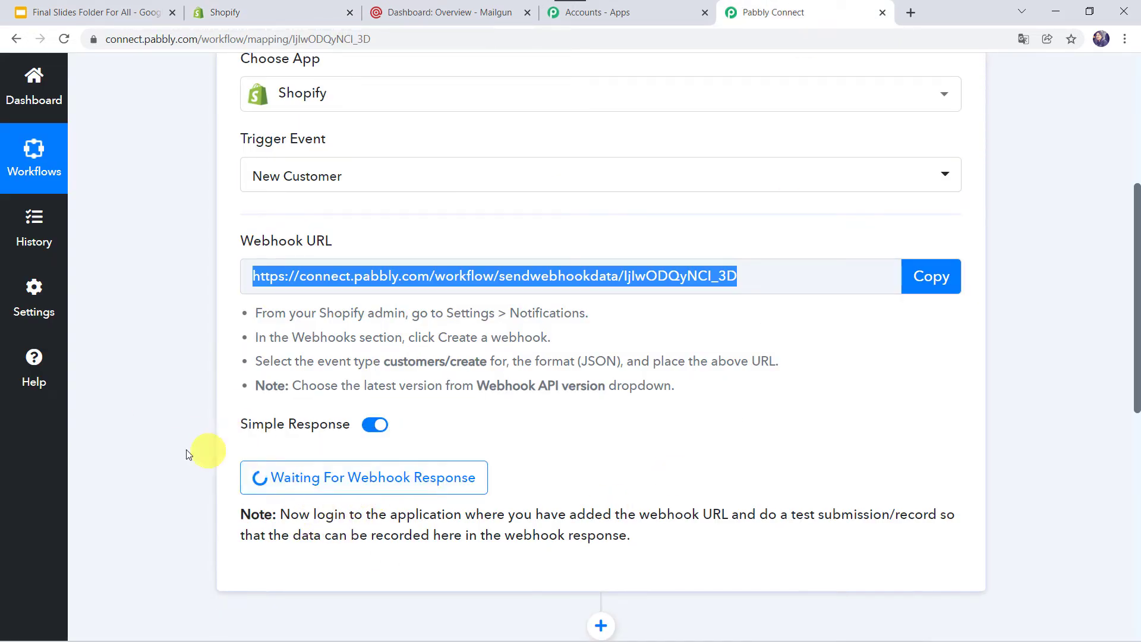
pyautogui.click(293, 17)
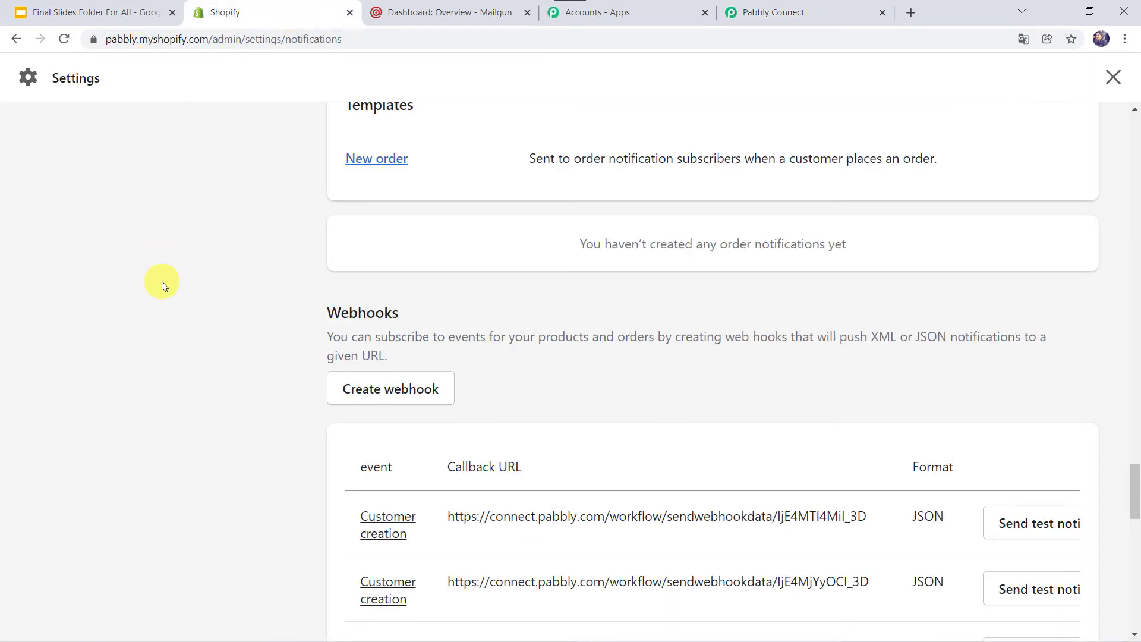
pyautogui.click(1116, 78)
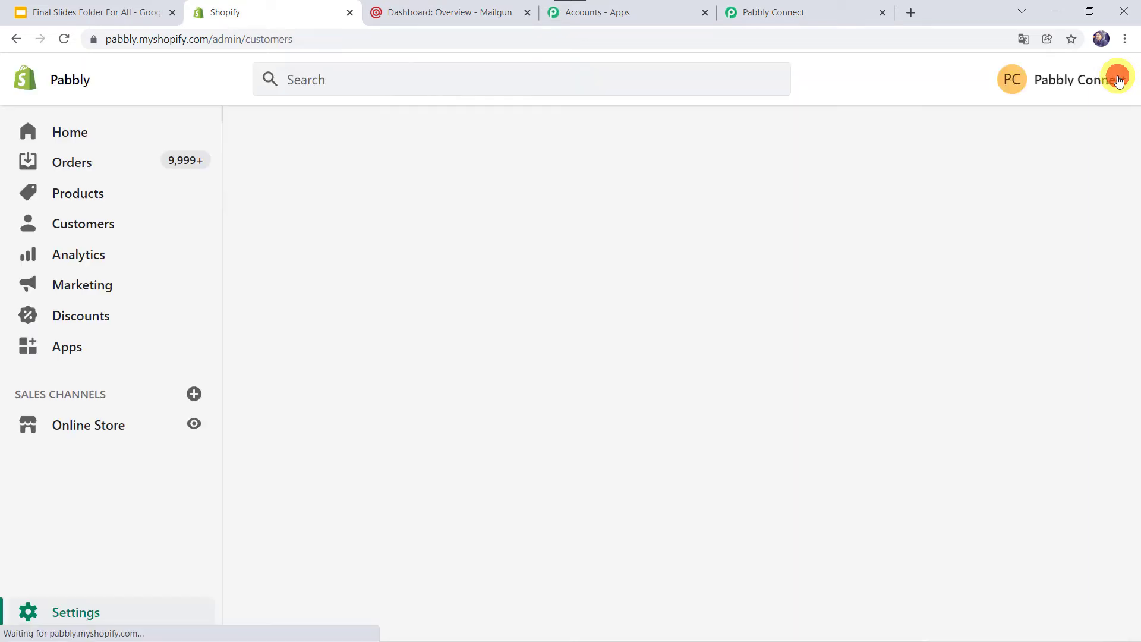
pyautogui.click(94, 225)
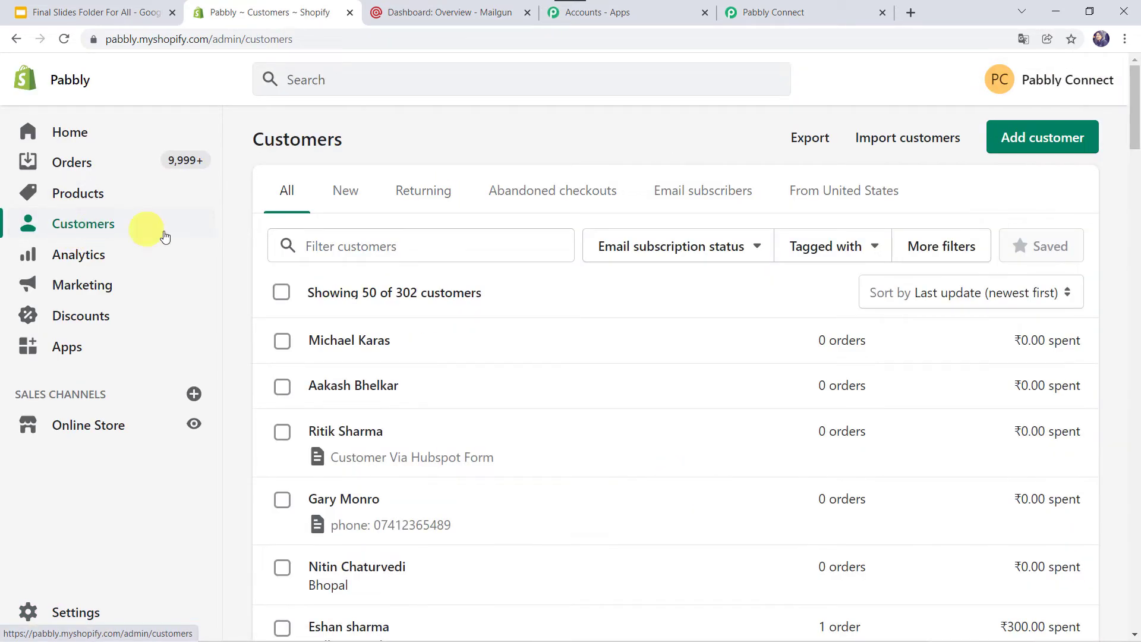
# Add a customer, filling in the first name, last name, e-mail address and phone number
pyautogui.click(1027, 149)
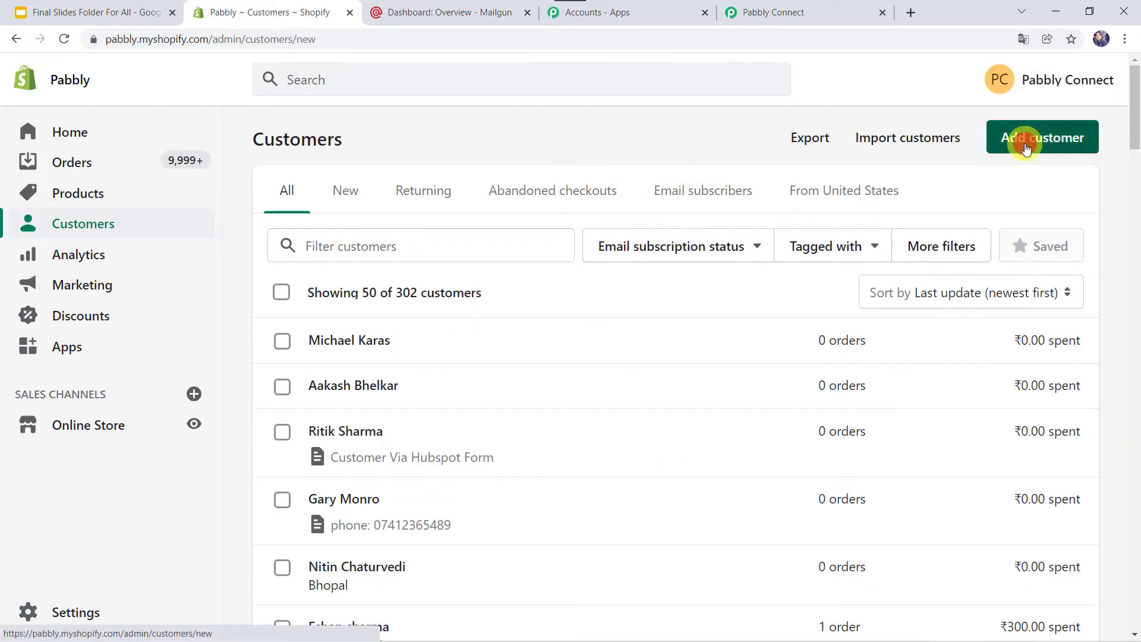
pyautogui.click(647, 262)
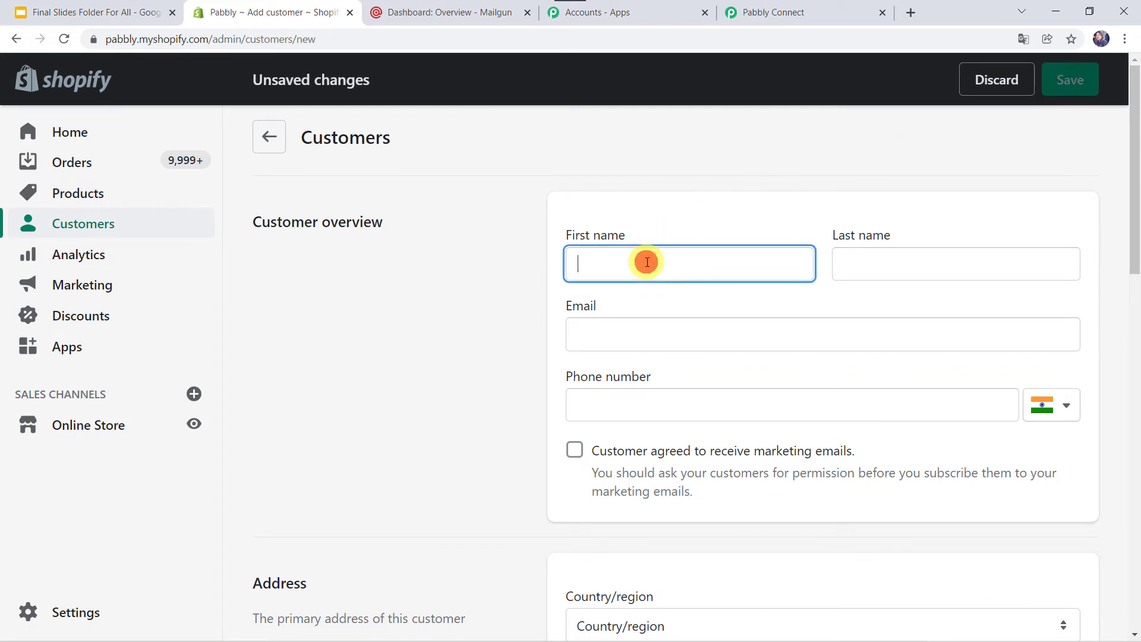
pyautogui.write('Shikha')
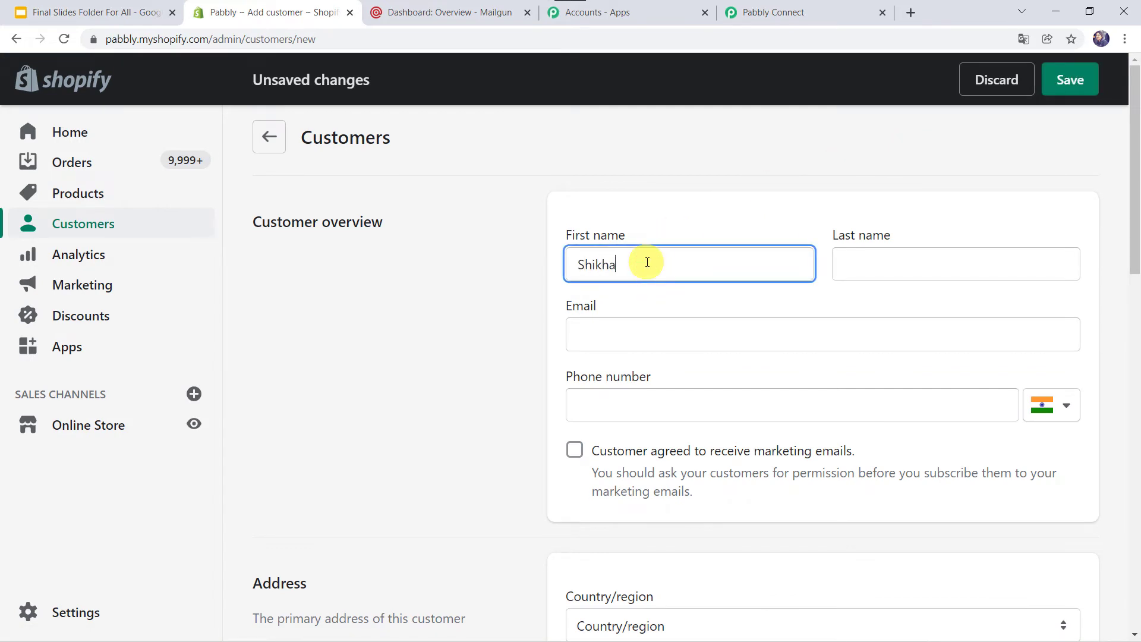
pyautogui.press('Tab')
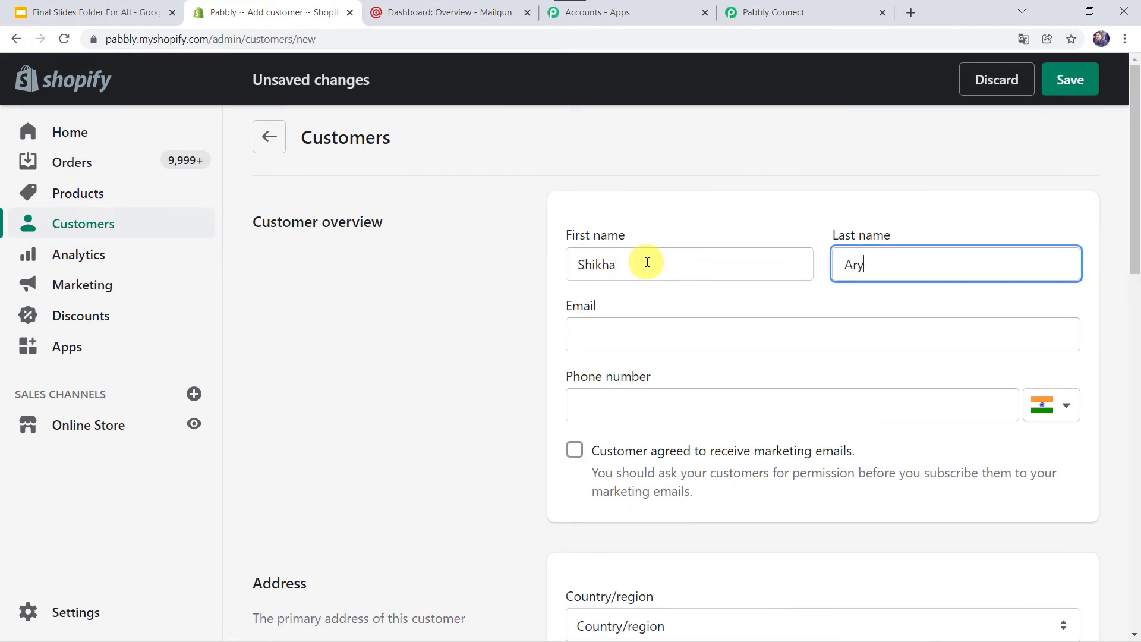
pyautogui.press('Tab')
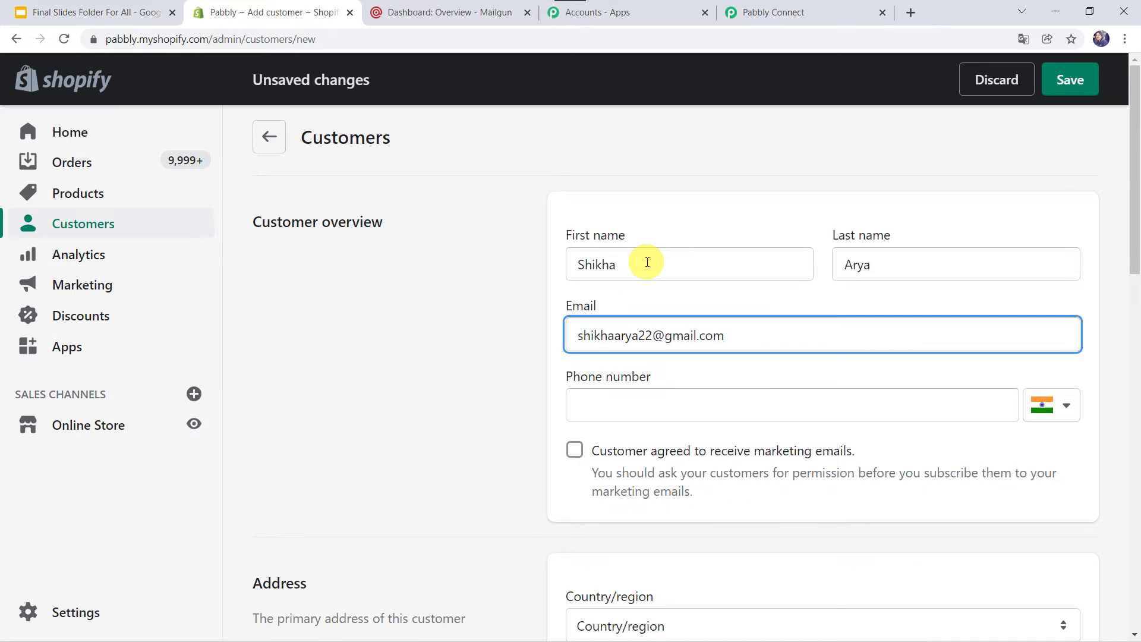
pyautogui.click(630, 399)
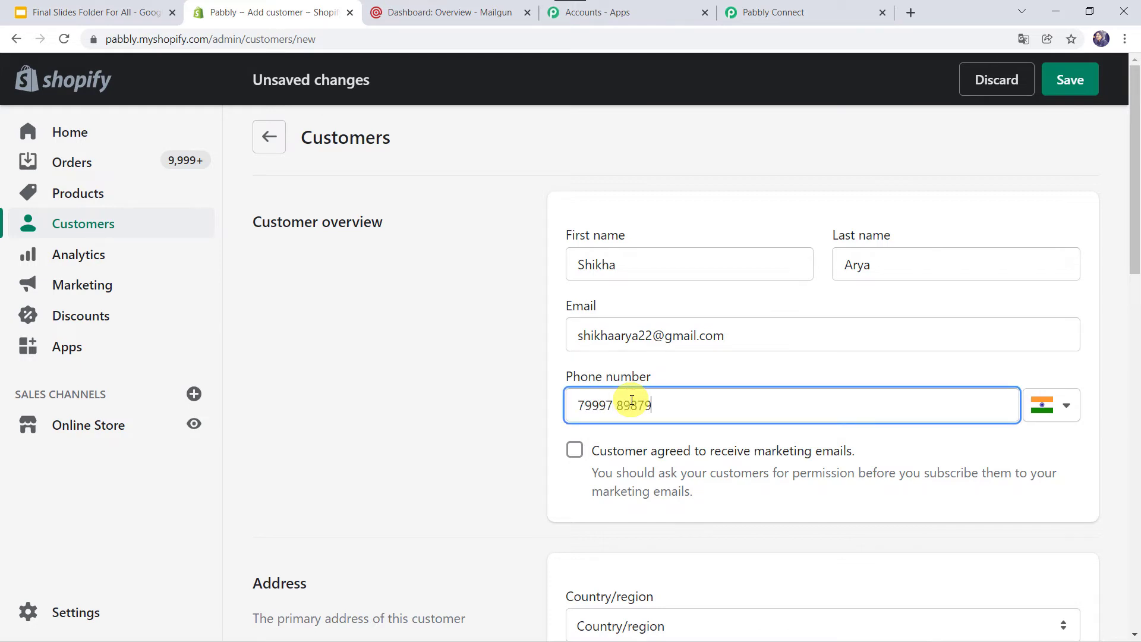
# Review the rest of the customer form and save the new customer
pyautogui.scroll(-5, 632, 400)
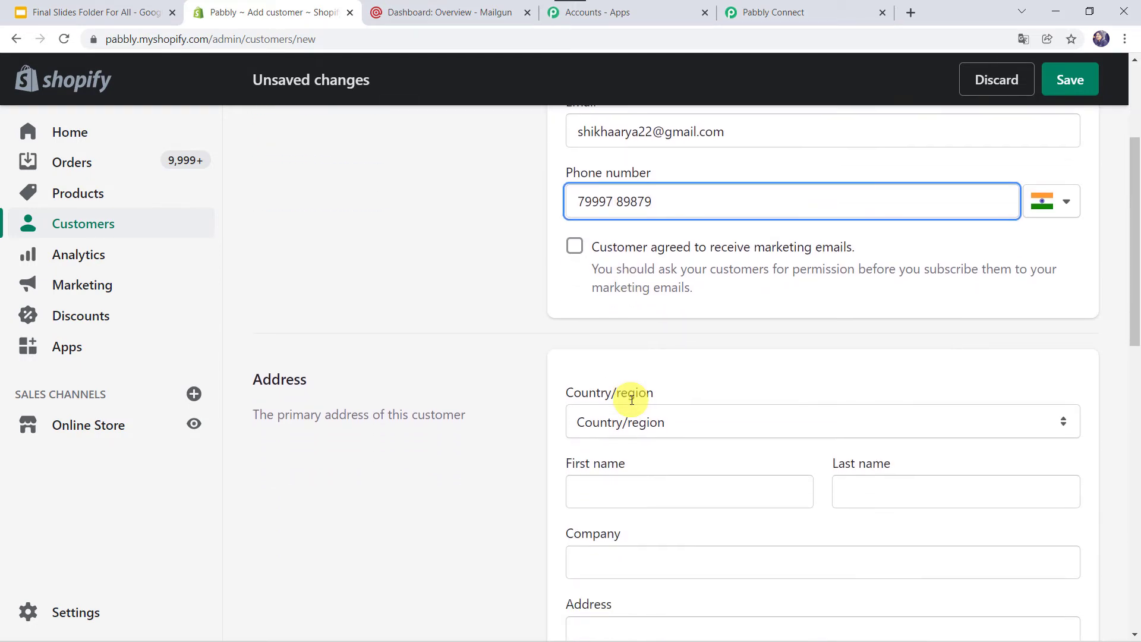
pyautogui.scroll(-2, 631, 400)
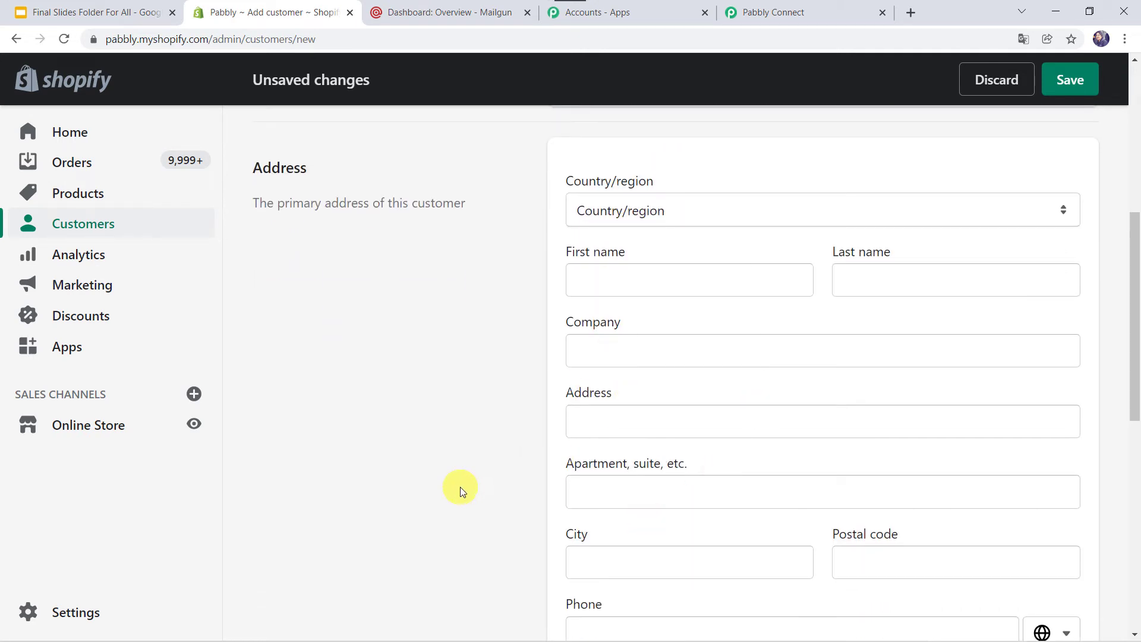
pyautogui.scroll(-2, 461, 487)
pyautogui.scroll(1, 460, 487)
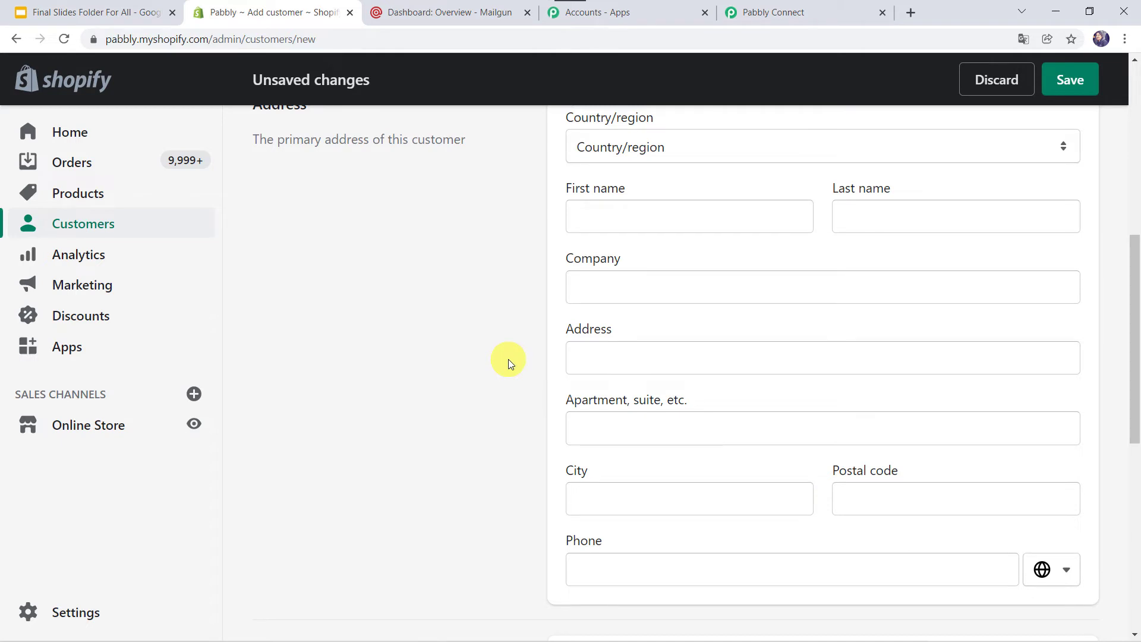
pyautogui.scroll(-4, 509, 361)
pyautogui.scroll(-5, 508, 359)
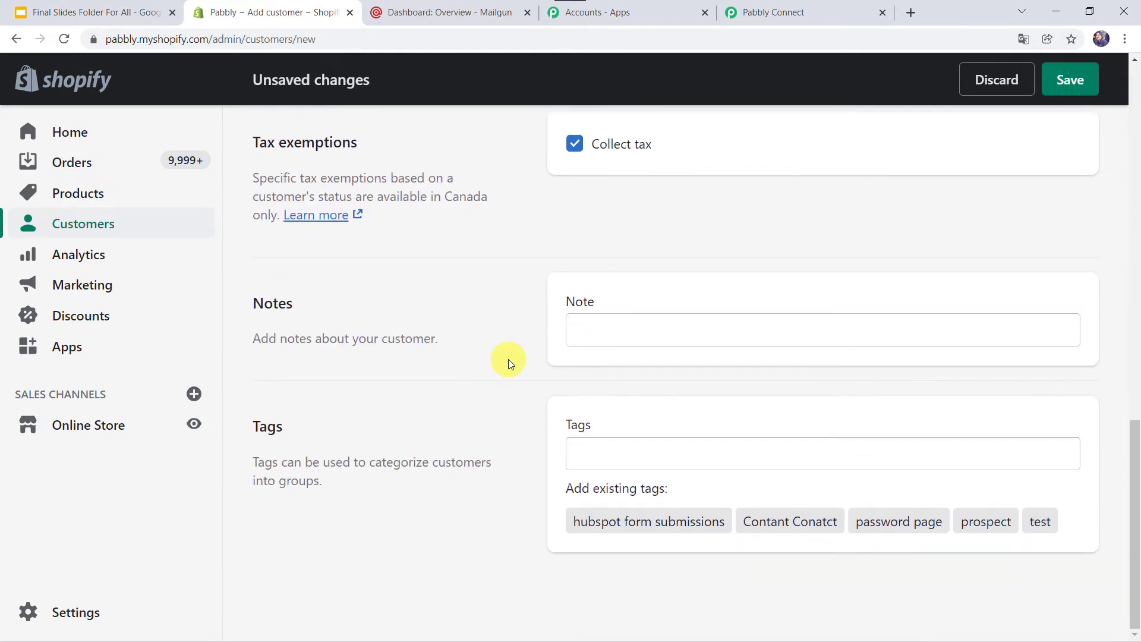
pyautogui.click(1082, 94)
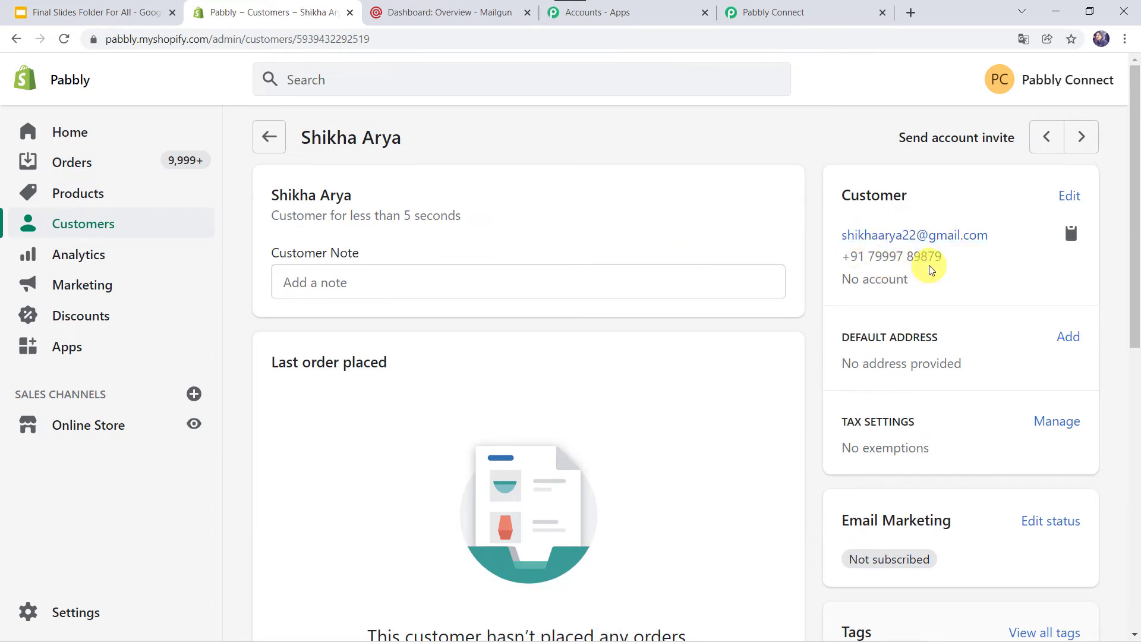
# Return to Pabbly Connect and review the received customer data: e-mail, names, 0 orders, INR currency
pyautogui.click(818, 10)
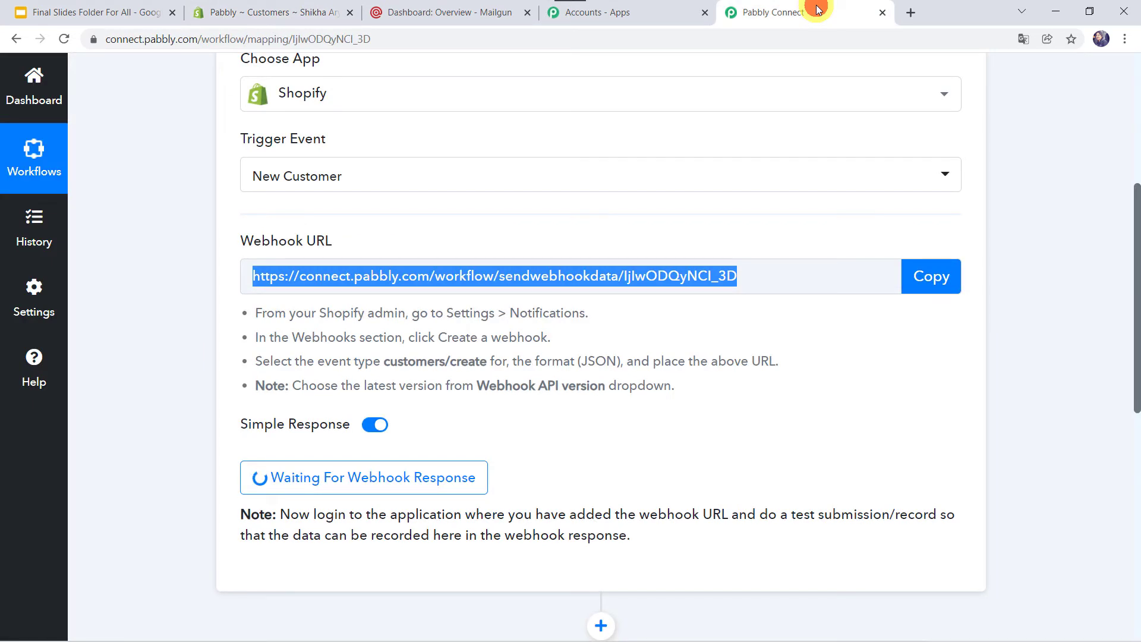
pyautogui.scroll(-5, 629, 453)
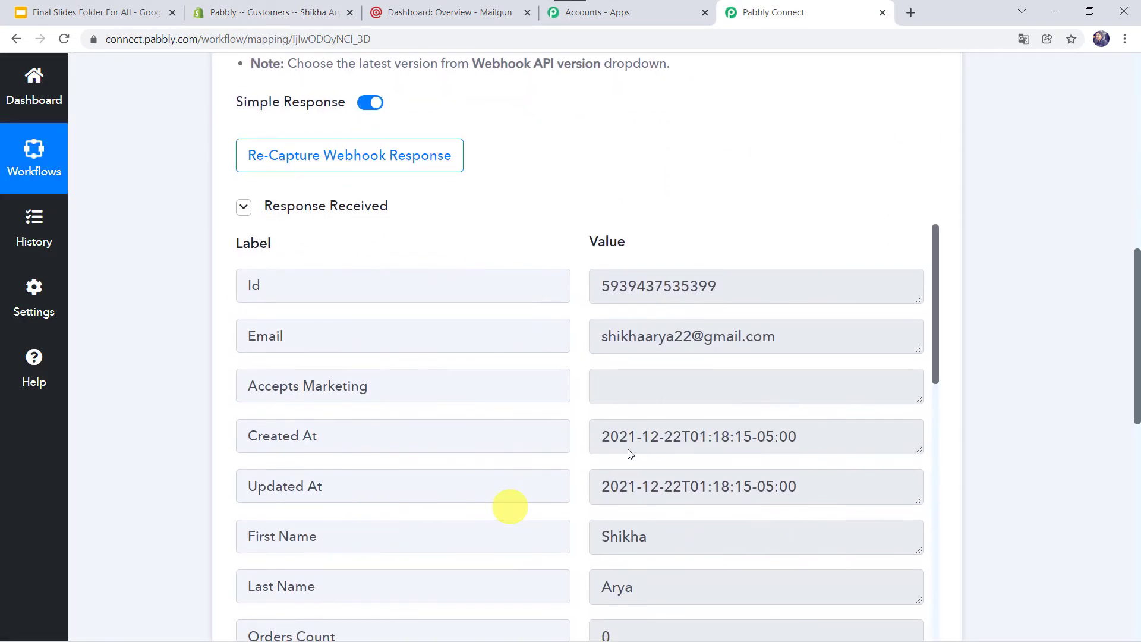
pyautogui.scroll(-2, 629, 453)
pyautogui.scroll(1, 629, 453)
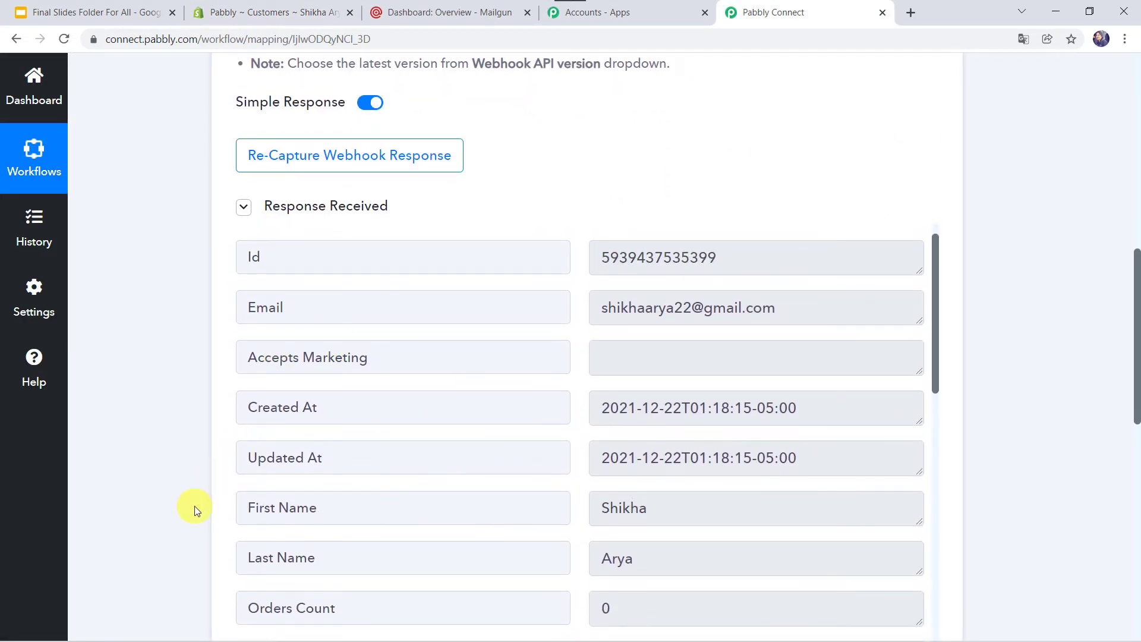
pyautogui.scroll(-2, 195, 506)
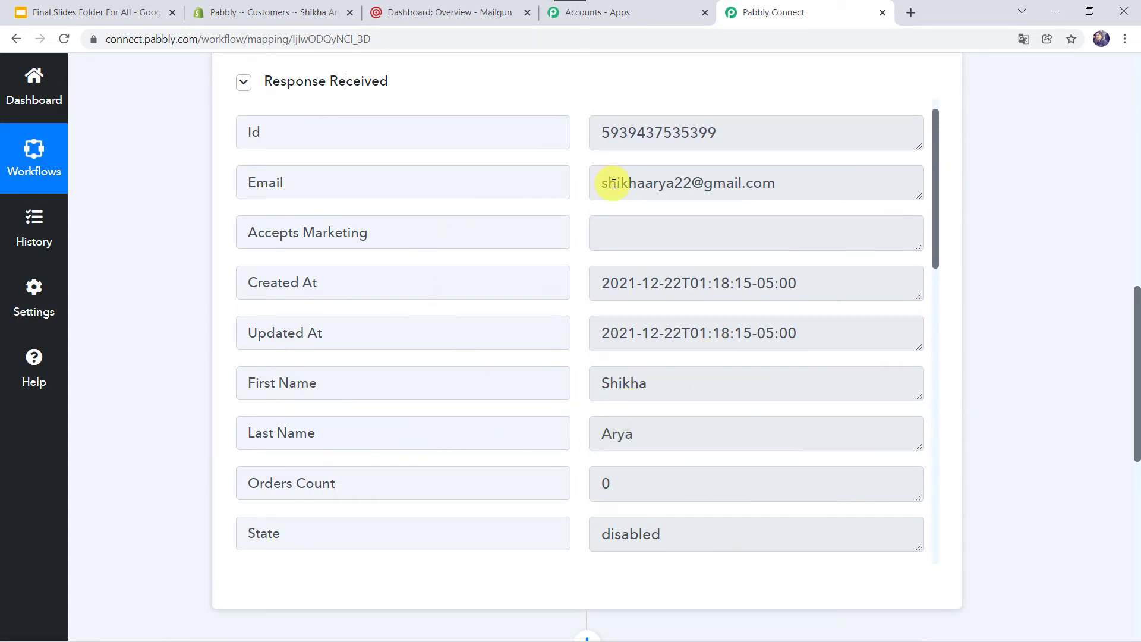
pyautogui.scroll(-9, 632, 390)
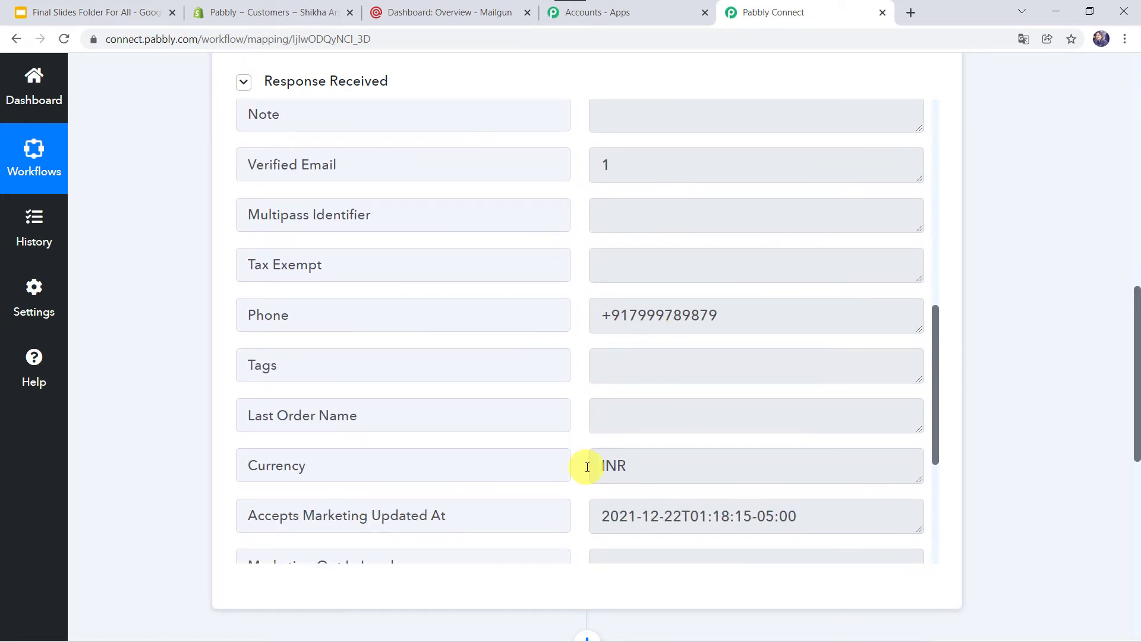
pyautogui.scroll(10, 529, 321)
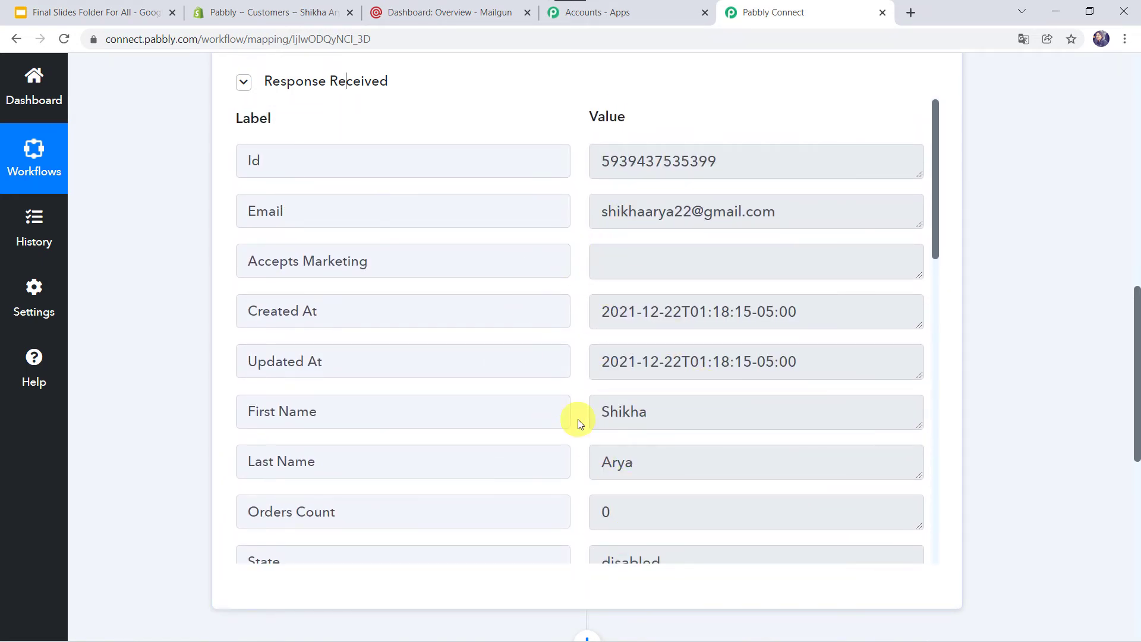
pyautogui.scroll(-7, 153, 544)
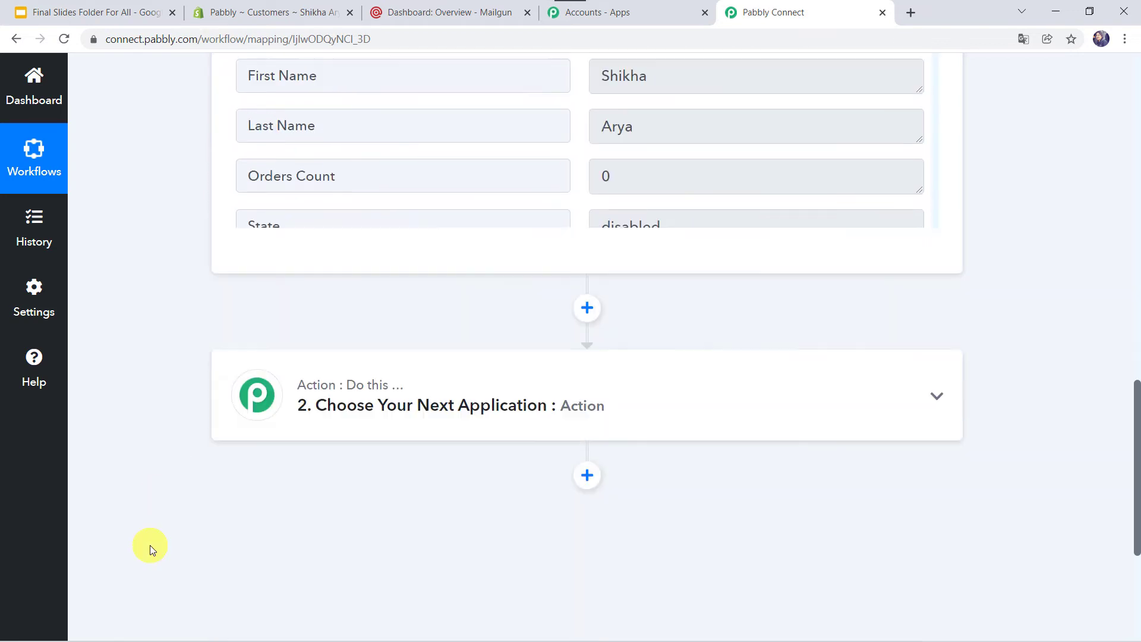
# Set the action to MailGun's New Mailing List Member event and begin connecting an account
pyautogui.click(597, 285)
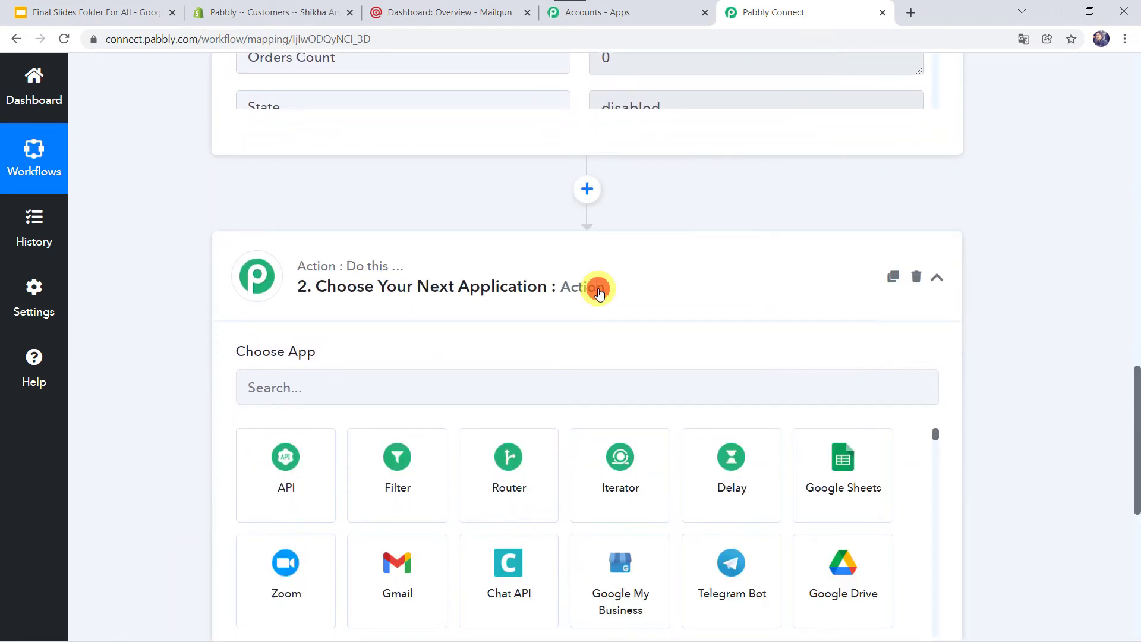
pyautogui.click(408, 382)
pyautogui.write('Ma')
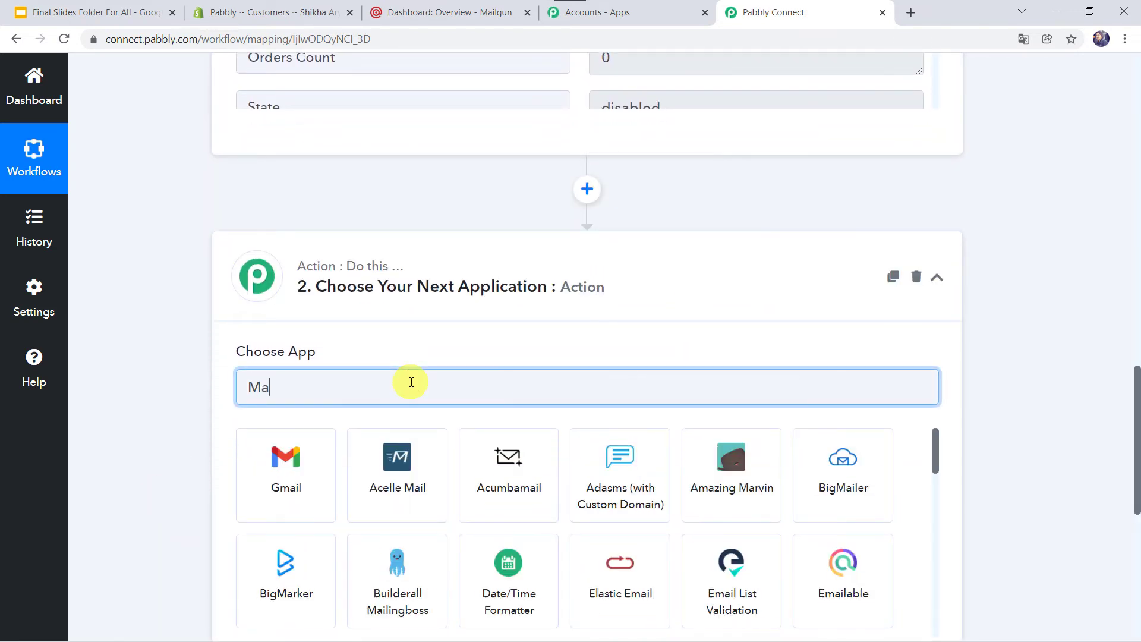
pyautogui.write('ilg')
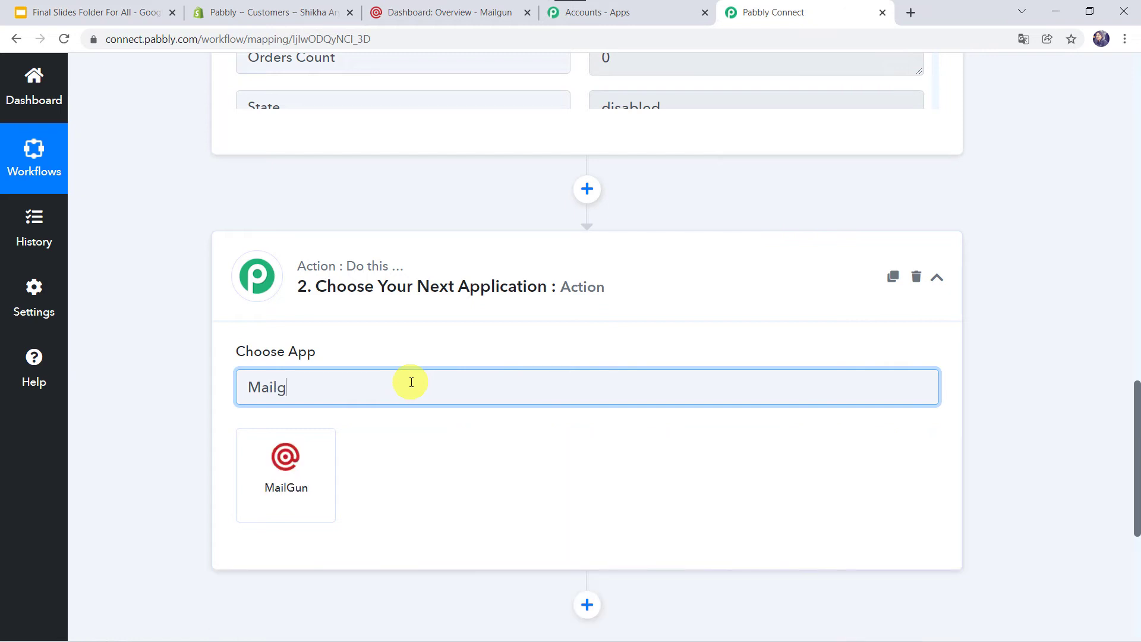
pyautogui.click(307, 487)
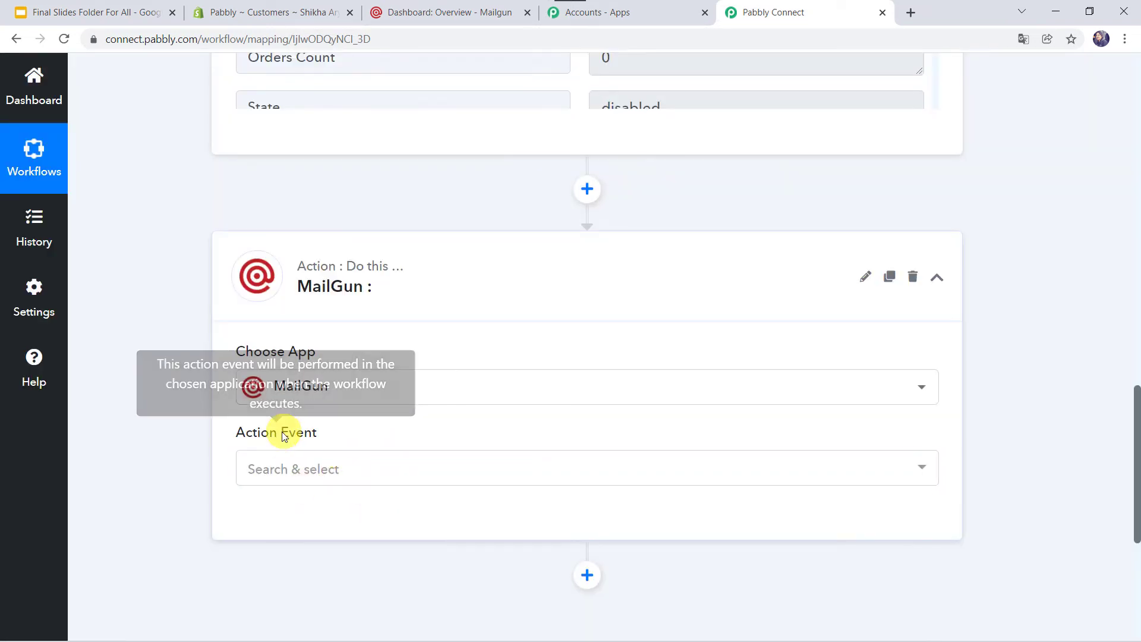
pyautogui.click(292, 469)
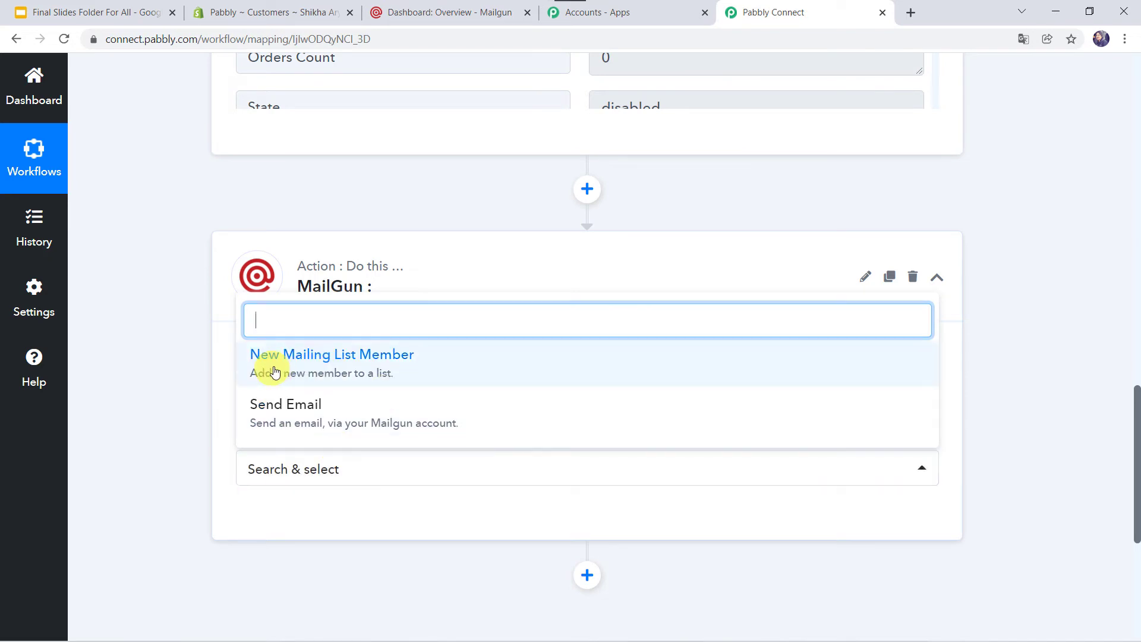
pyautogui.click(394, 362)
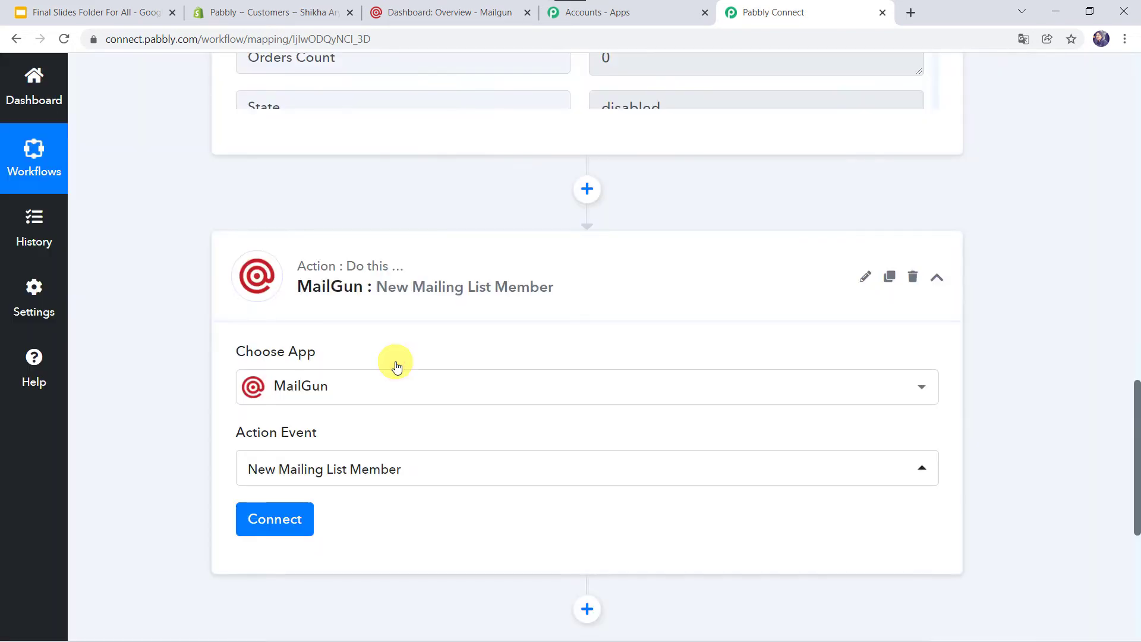
pyautogui.click(257, 523)
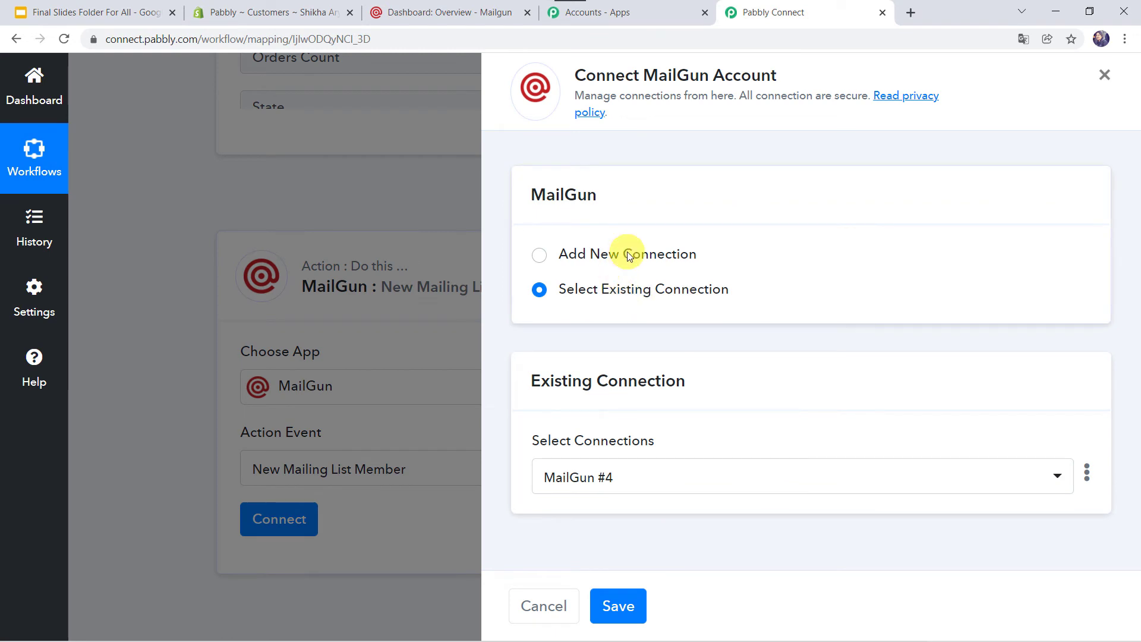
# Add a new MailGun connection with 'api' in the api field, then go to the Mailgun dashboard
pyautogui.click(627, 252)
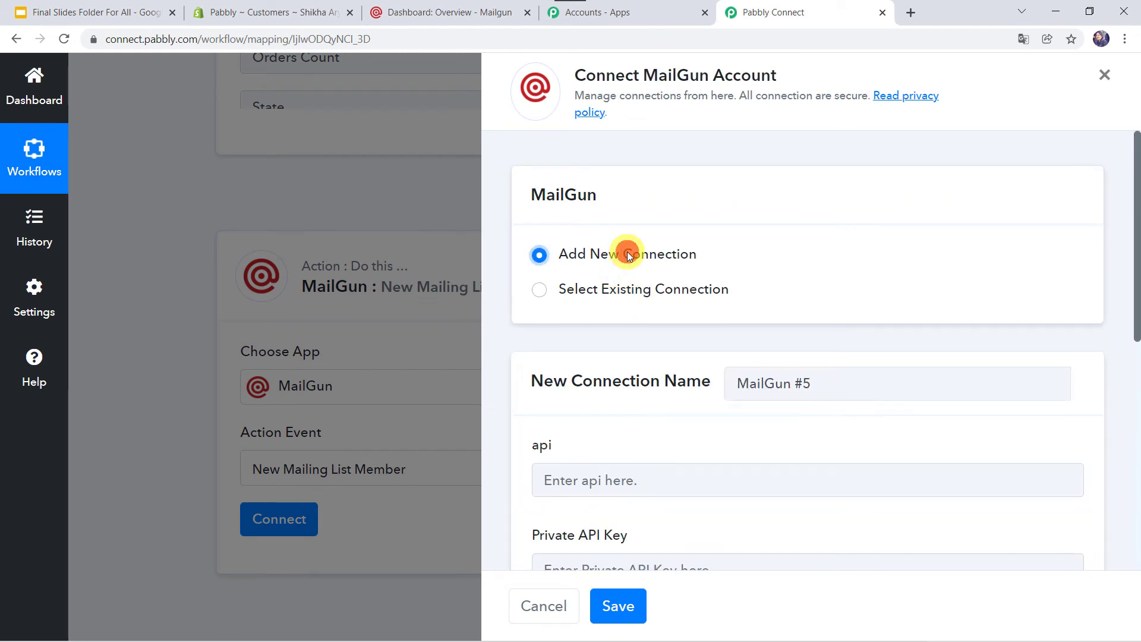
pyautogui.scroll(-3, 631, 441)
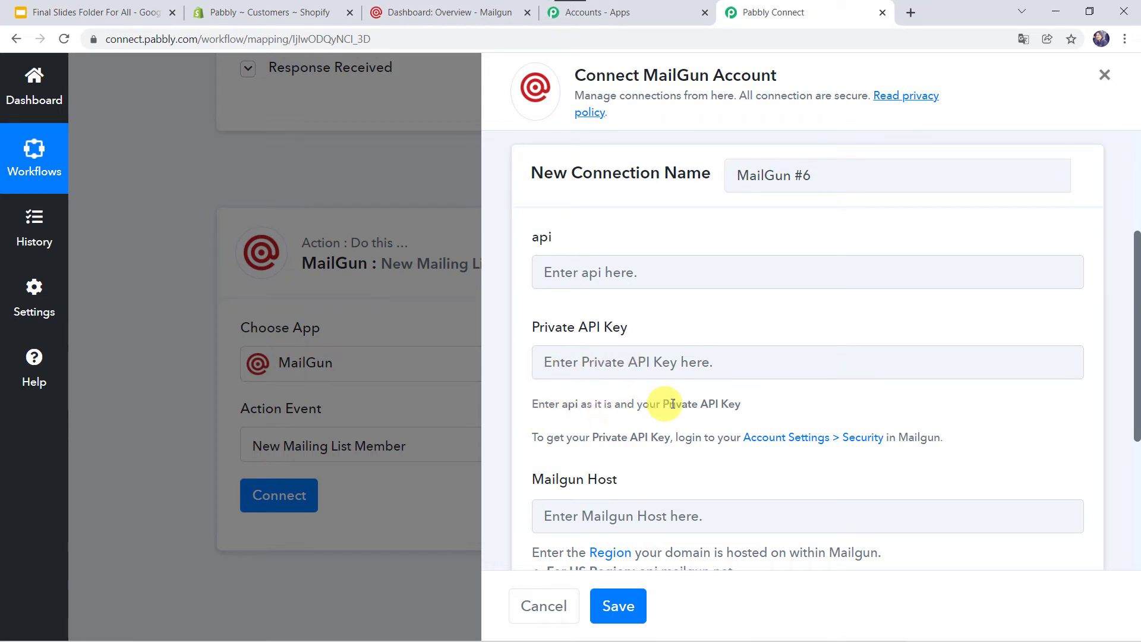
pyautogui.click(626, 286)
pyautogui.write('api')
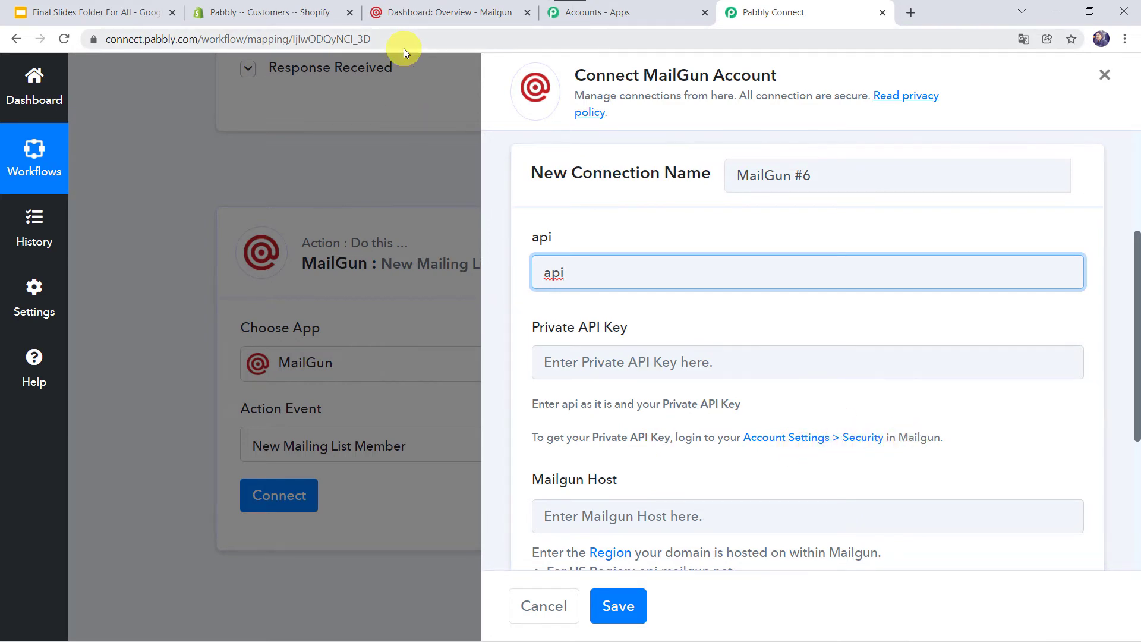
pyautogui.click(456, 13)
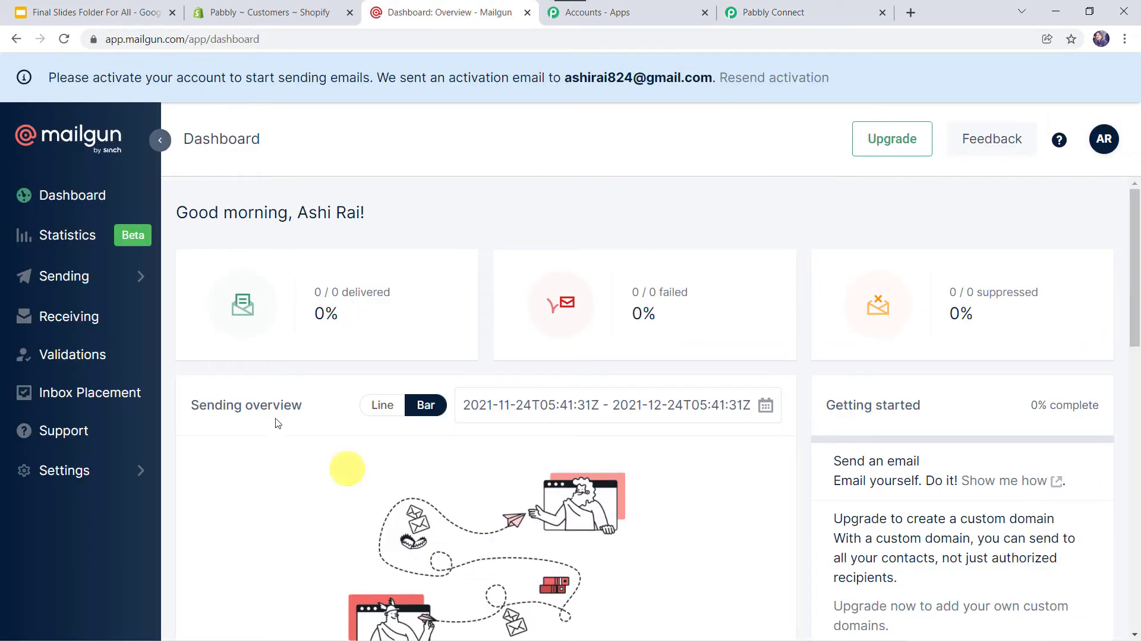
# Reveal and copy the Private API key from Mailgun's Settings > API Keys page
pyautogui.click(79, 478)
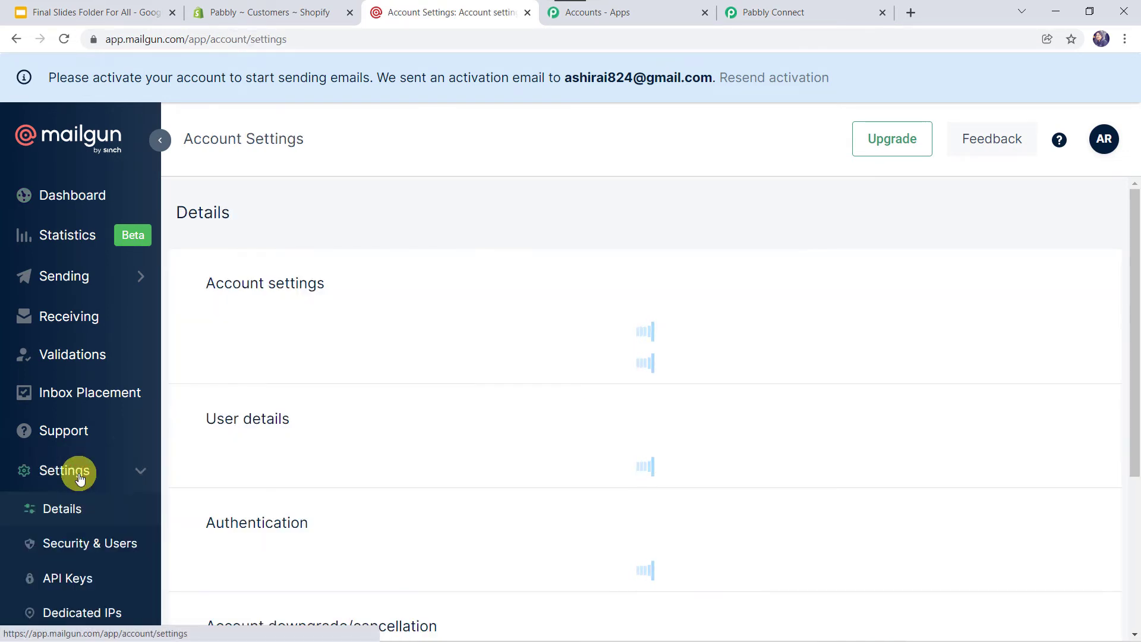
pyautogui.scroll(-1, 79, 478)
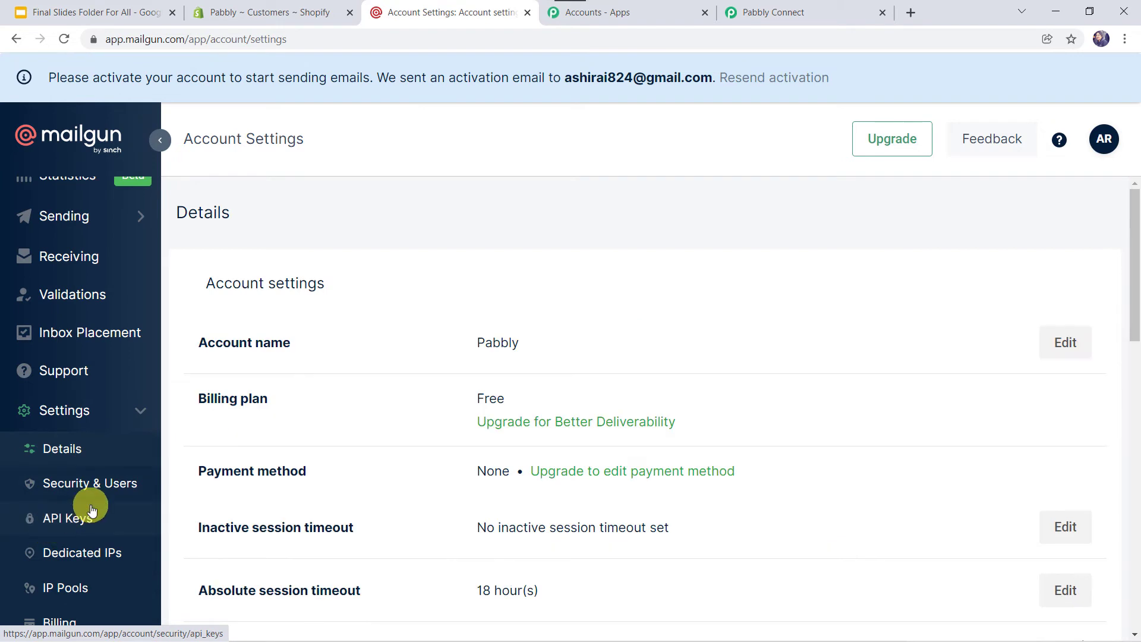
pyautogui.click(72, 522)
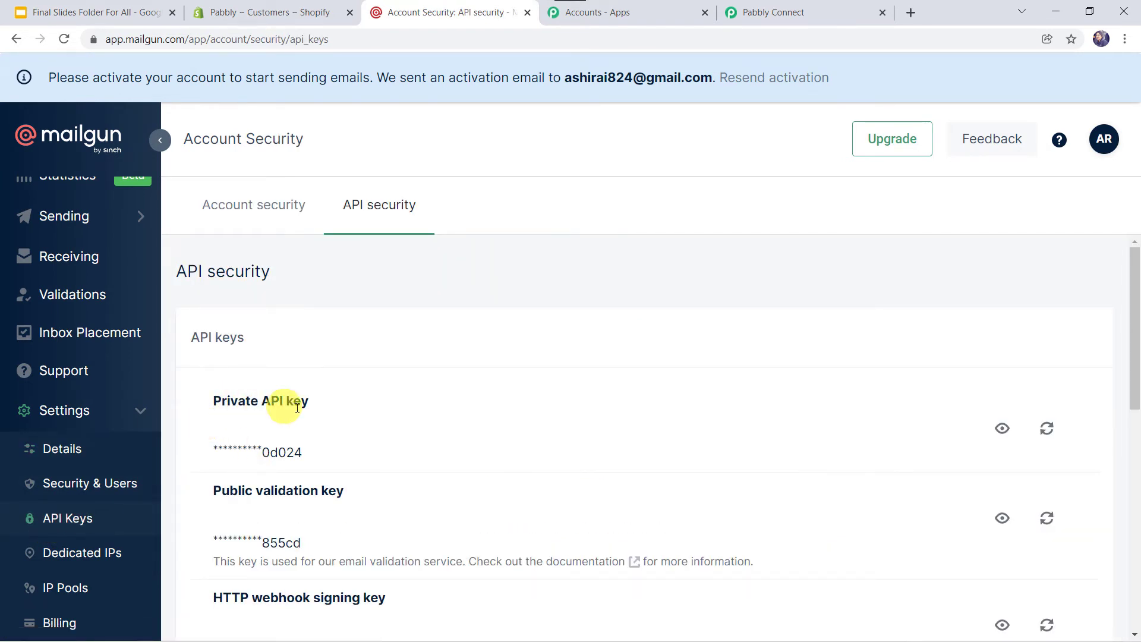
pyautogui.click(1005, 430)
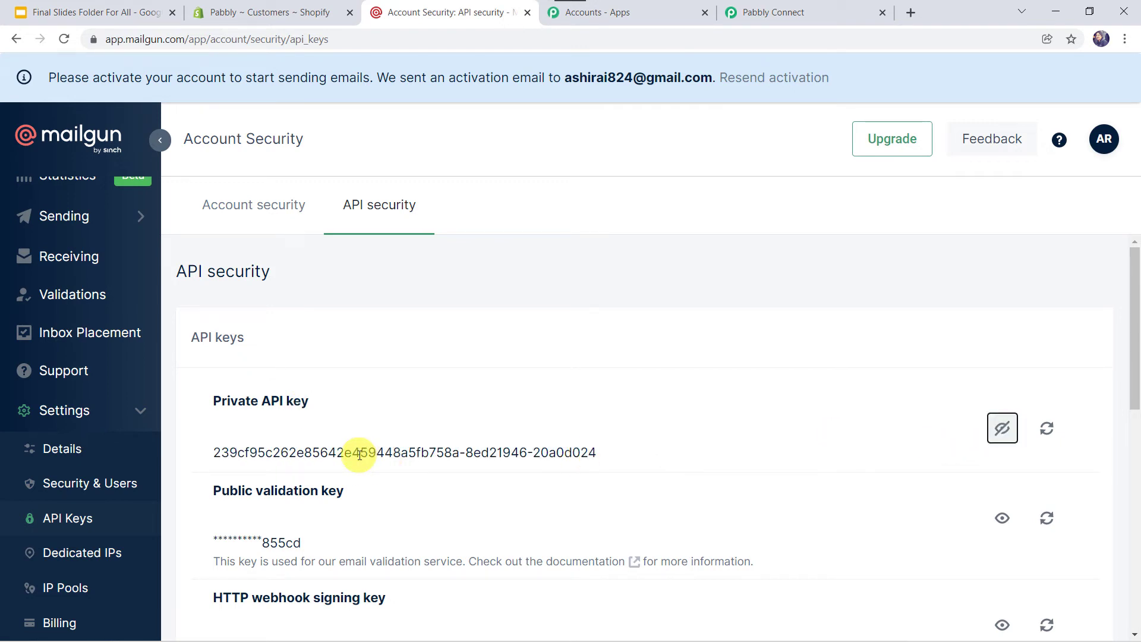
pyautogui.moveTo(211, 451); pyautogui.dragTo(591, 456)
pyautogui.rightClick(592, 456)
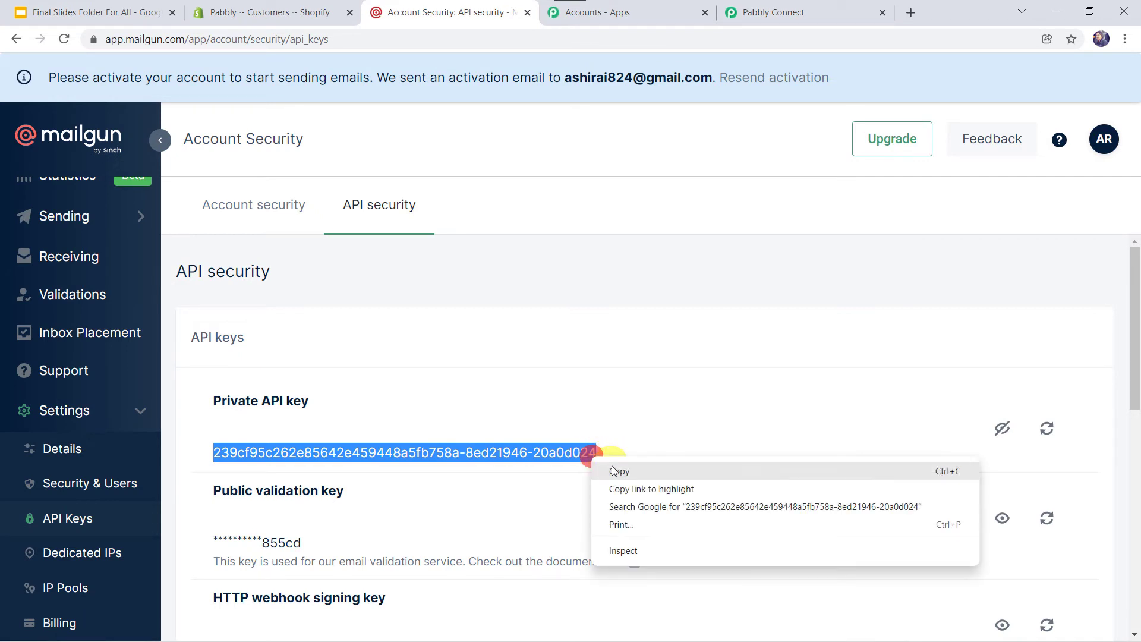
pyautogui.click(614, 469)
# Paste the copied Mailgun key into the Pabbly Private API Key field
pyautogui.click(772, 12)
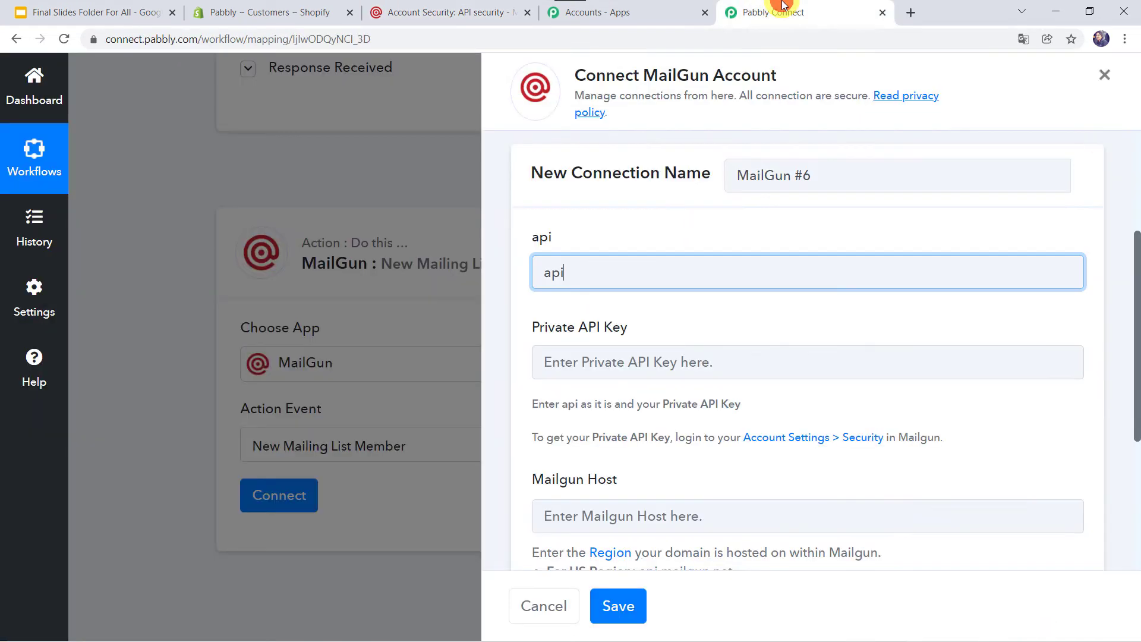
pyautogui.click(581, 357)
pyautogui.rightClick(581, 357)
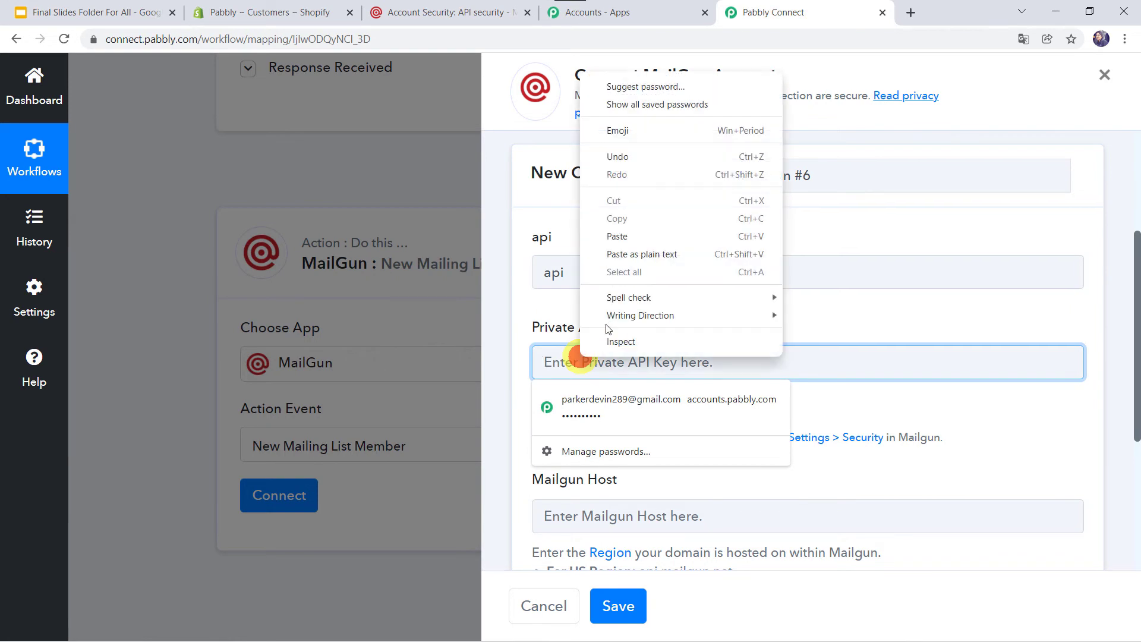
pyautogui.click(652, 237)
# Copy the US region host api.mailgun.net and paste it into Mailgun Host
pyautogui.scroll(-2, 502, 357)
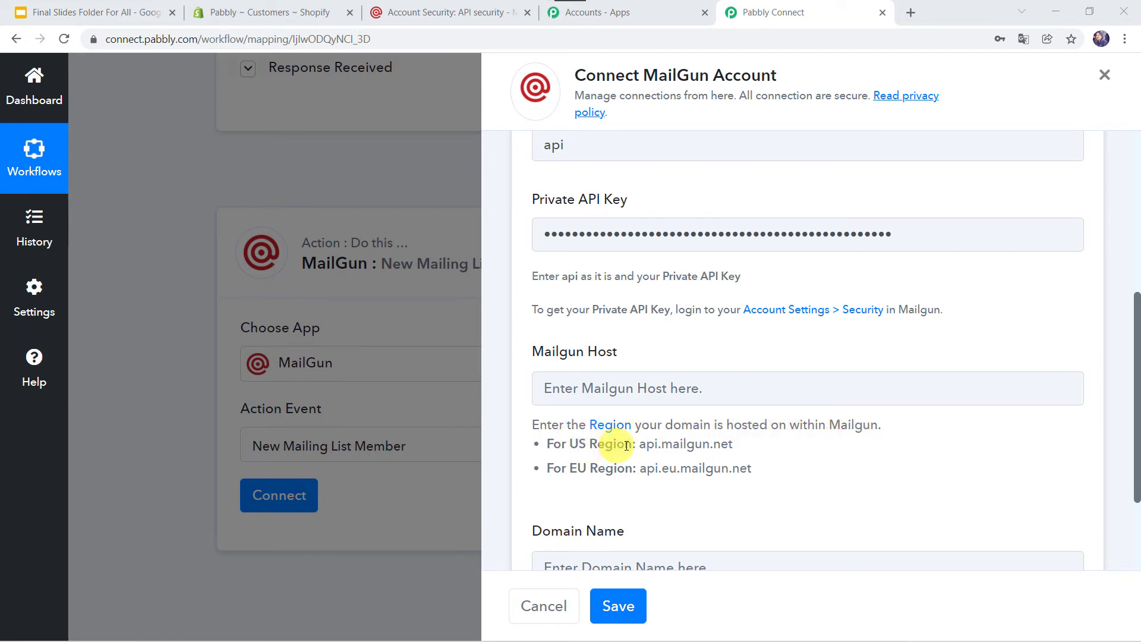
pyautogui.moveTo(641, 444); pyautogui.dragTo(735, 444)
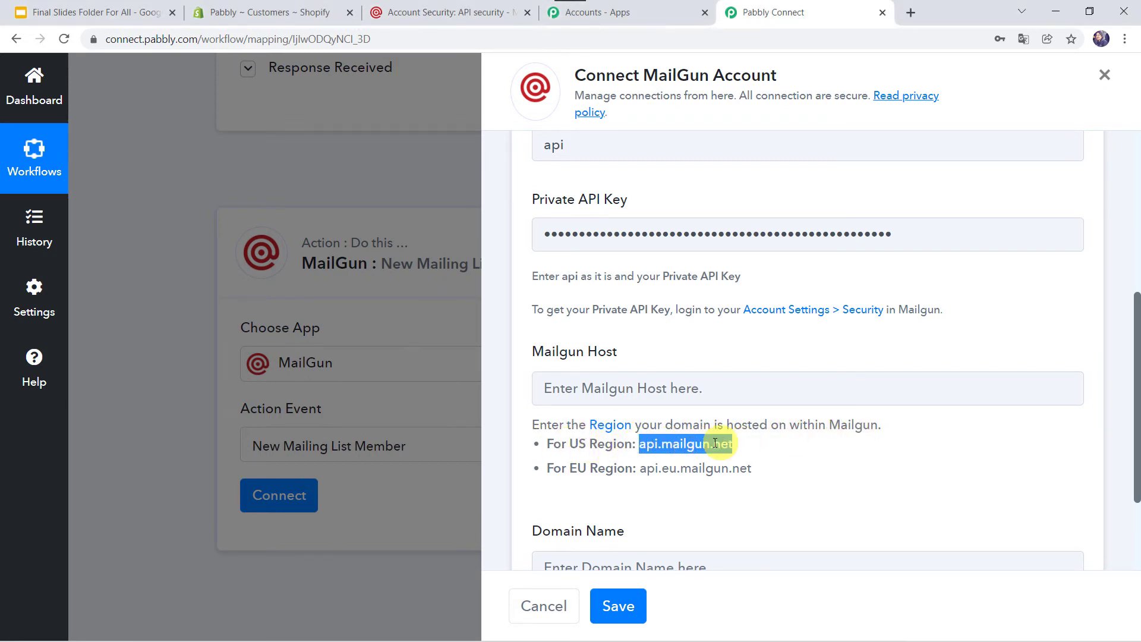
pyautogui.rightClick(715, 443)
pyautogui.click(738, 456)
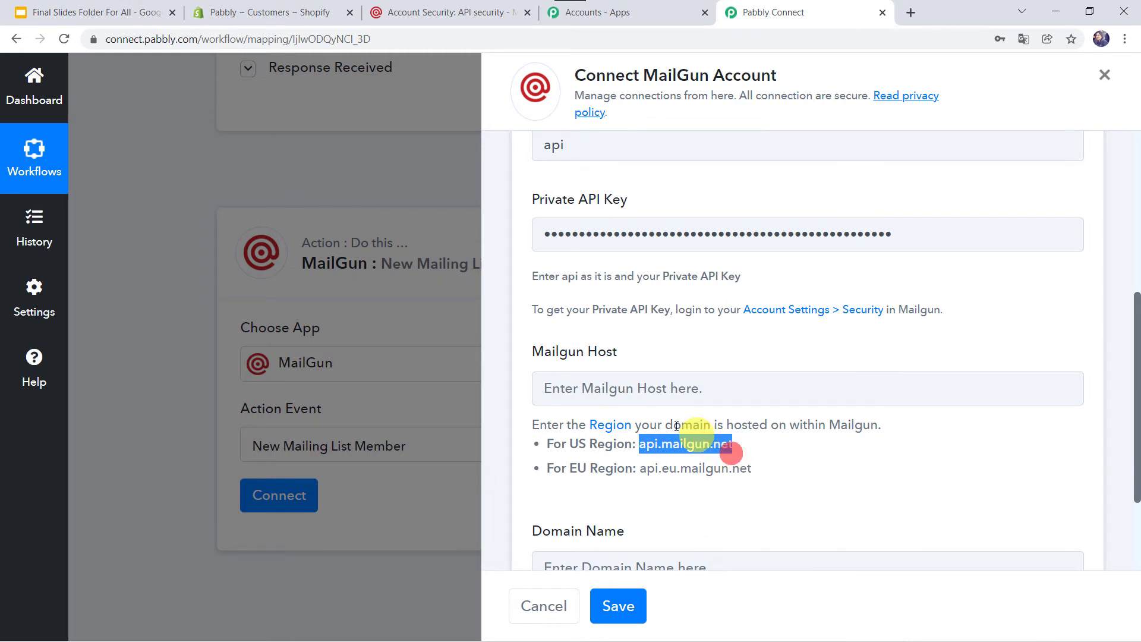
pyautogui.click(620, 395)
pyautogui.rightClick(621, 395)
pyautogui.click(642, 260)
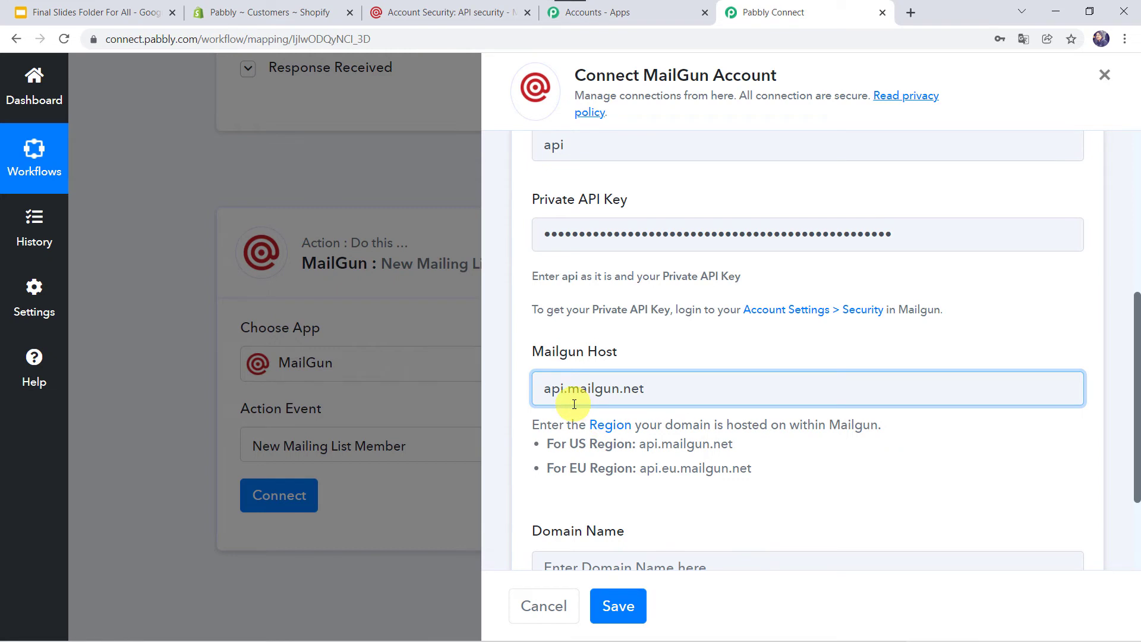
pyautogui.scroll(-2, 553, 465)
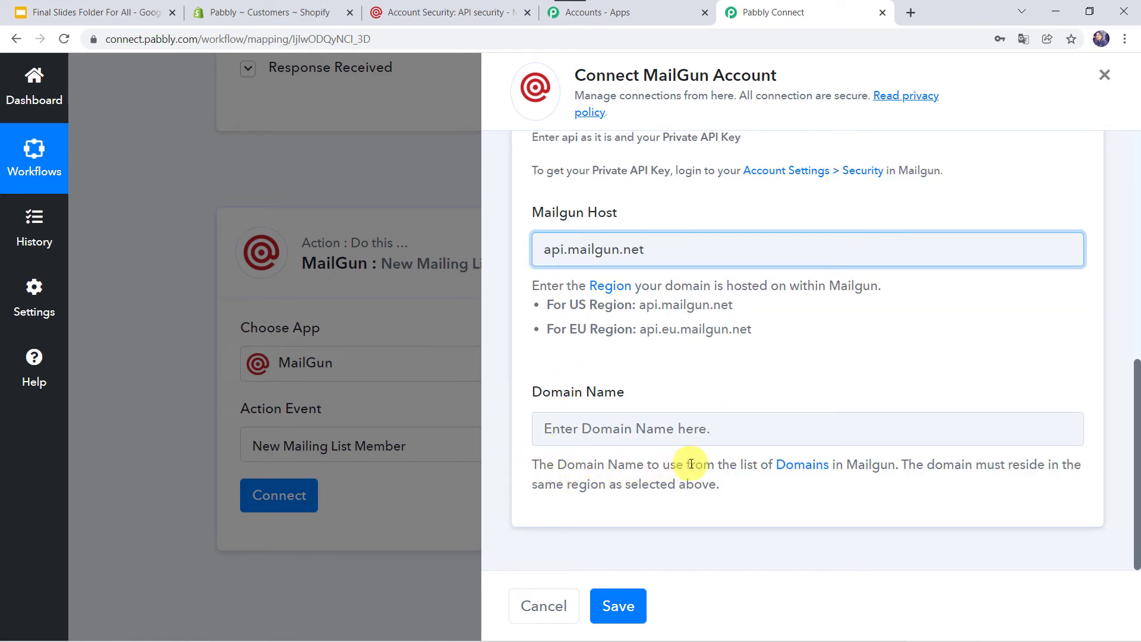
# Open the sandbox domain from Mailgun's Domains list and copy its full domain name
pyautogui.click(815, 469)
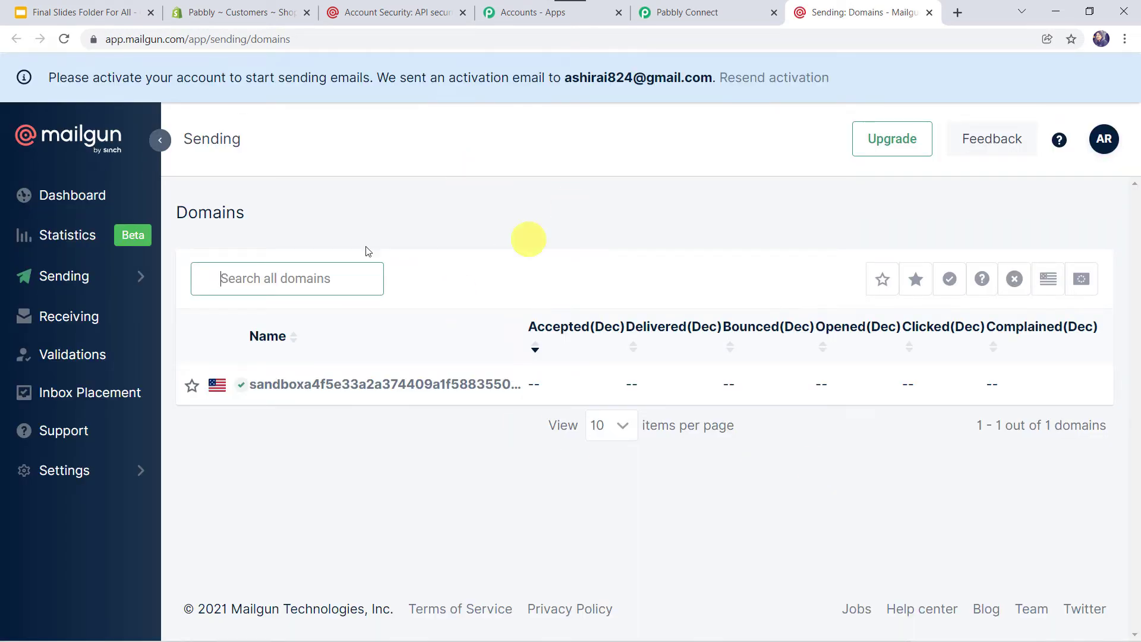
pyautogui.click(343, 386)
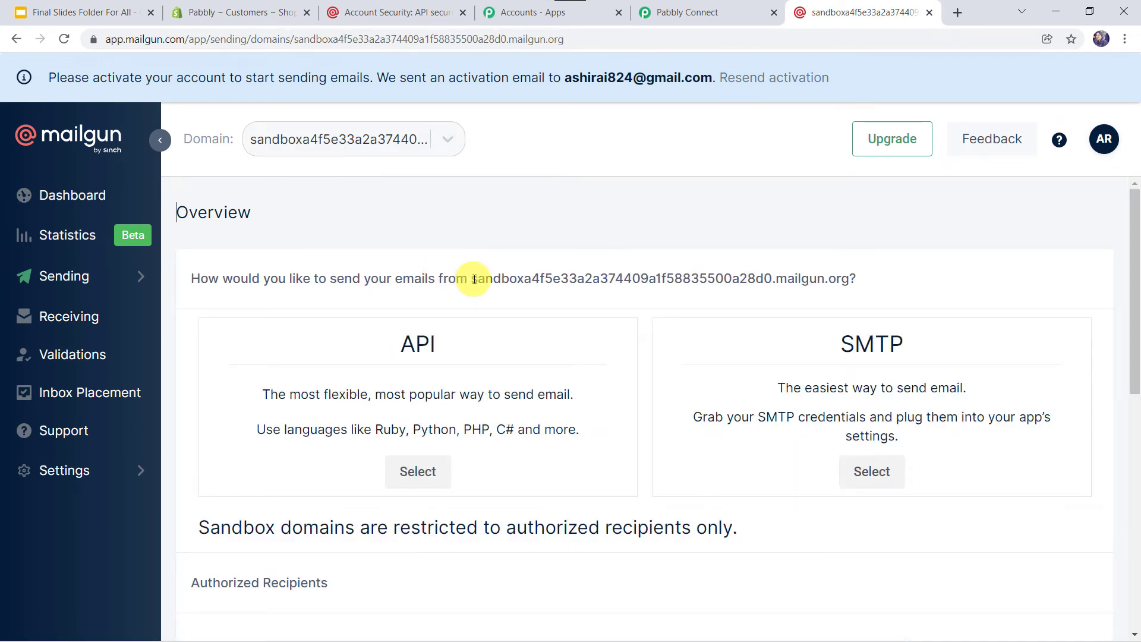
pyautogui.moveTo(474, 279); pyautogui.dragTo(851, 285)
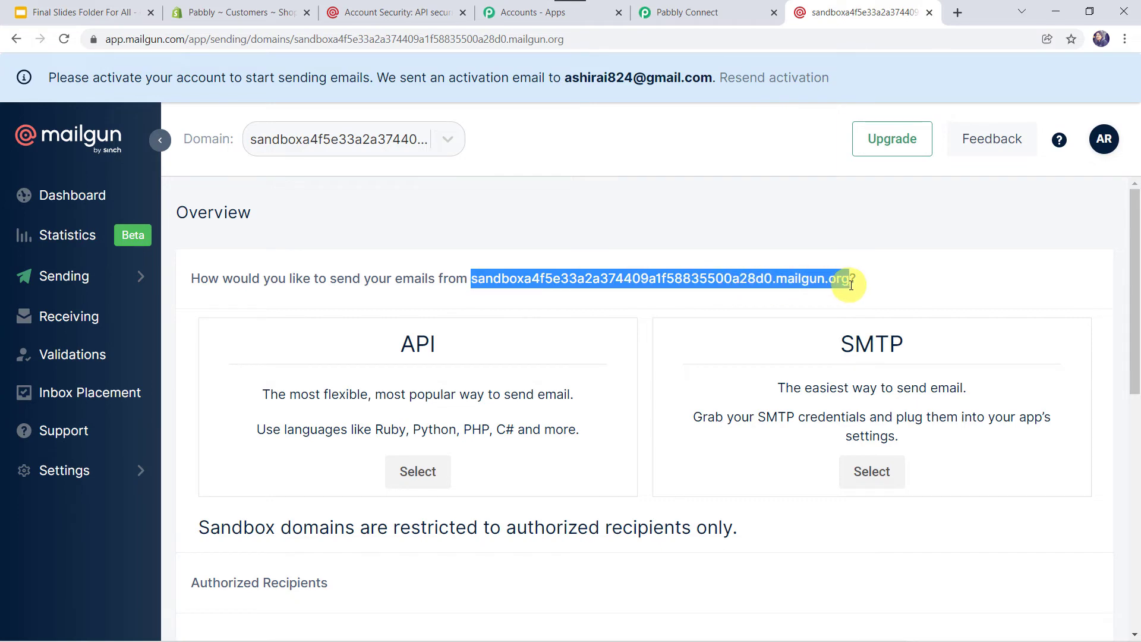
pyautogui.rightClick(840, 280)
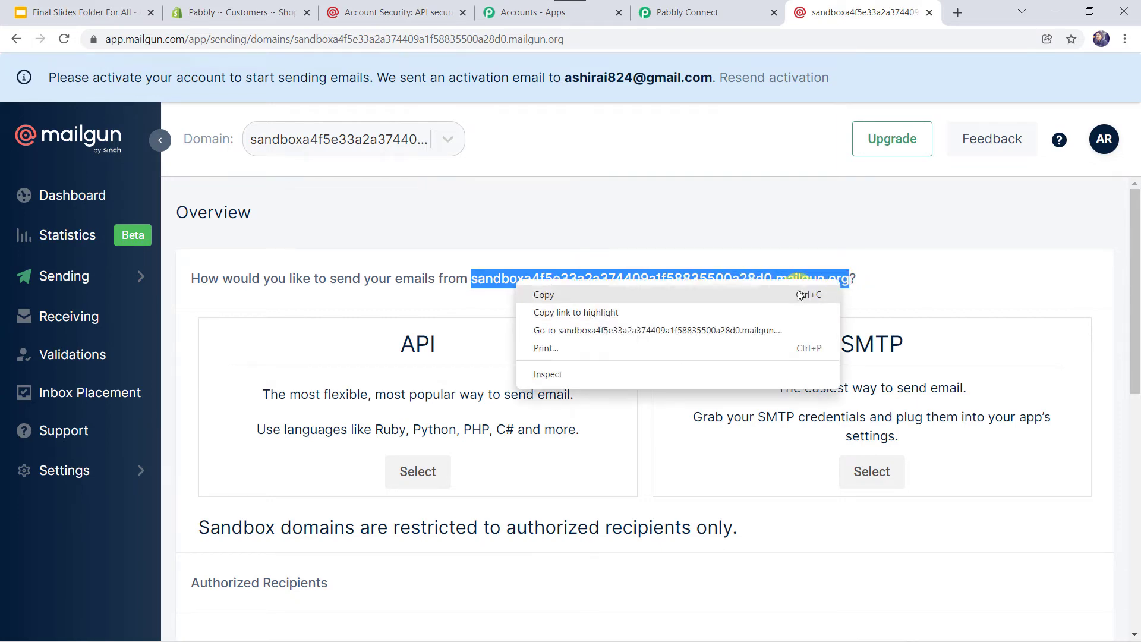
pyautogui.click(797, 296)
# Paste the sandbox mailgun.org domain into Domain Name, review the fields, and save the connection
pyautogui.click(705, 6)
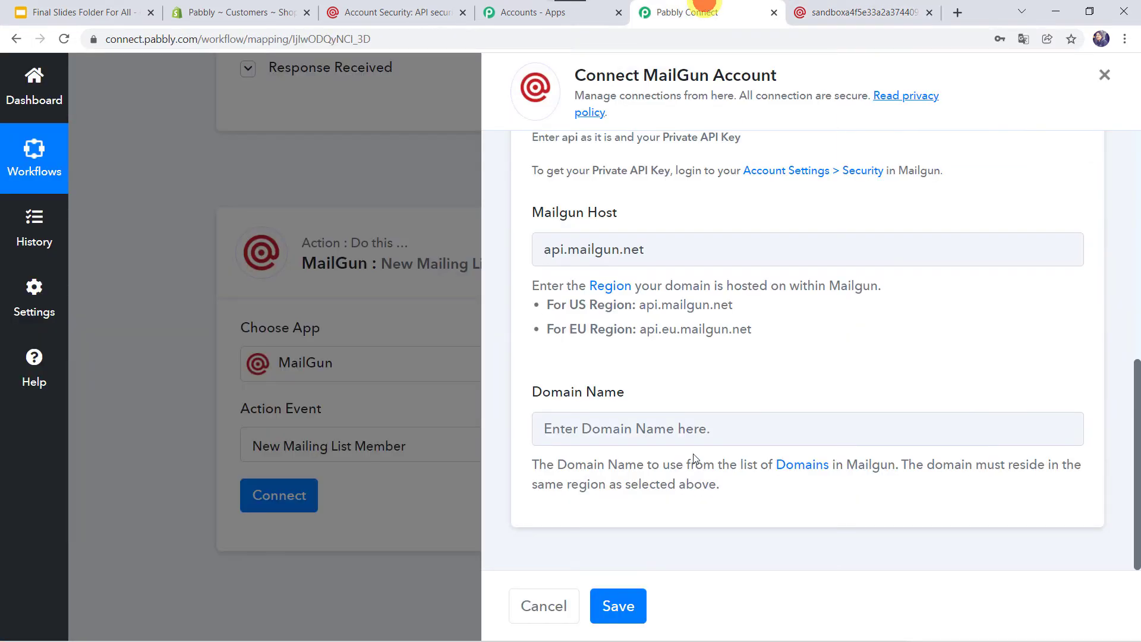
pyautogui.rightClick(641, 426)
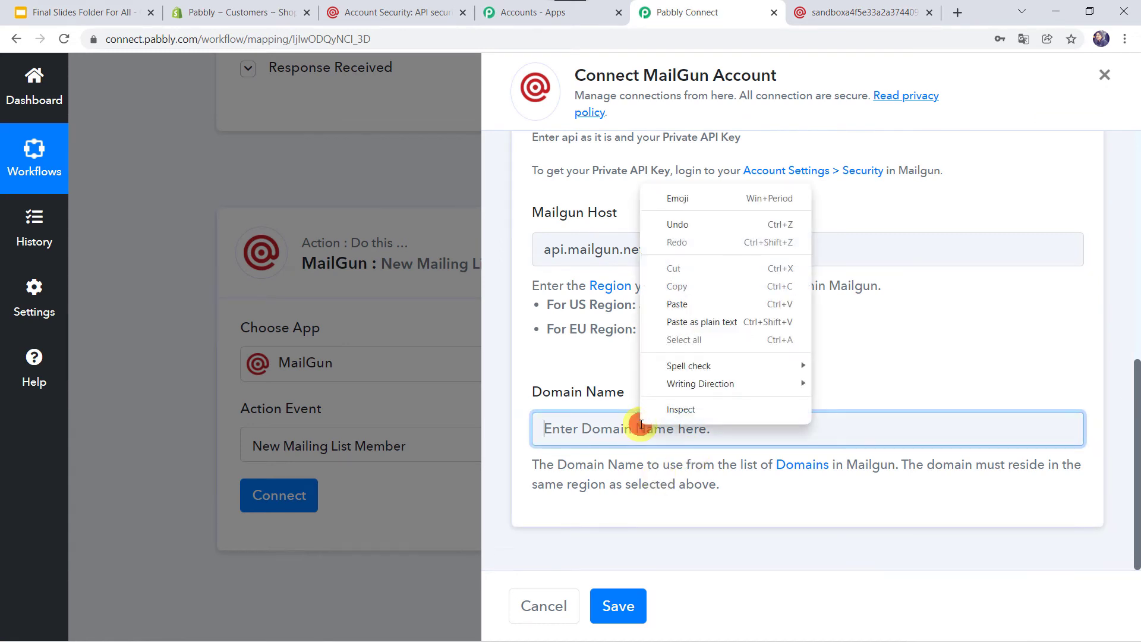
pyautogui.click(700, 305)
pyautogui.scroll(5, 701, 302)
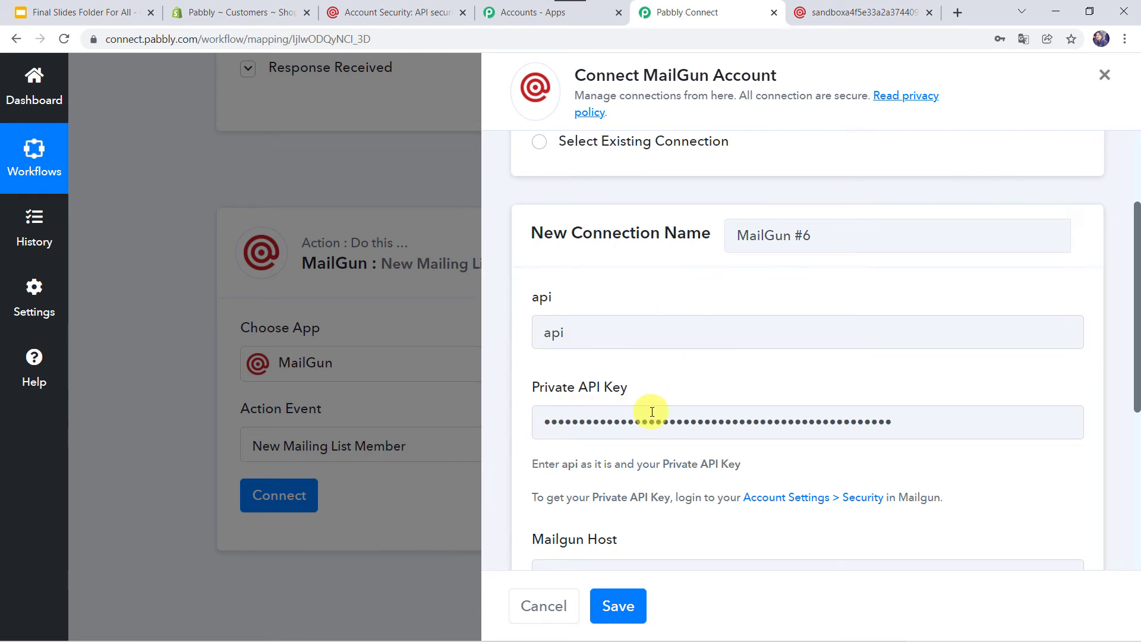
pyautogui.scroll(-4, 652, 412)
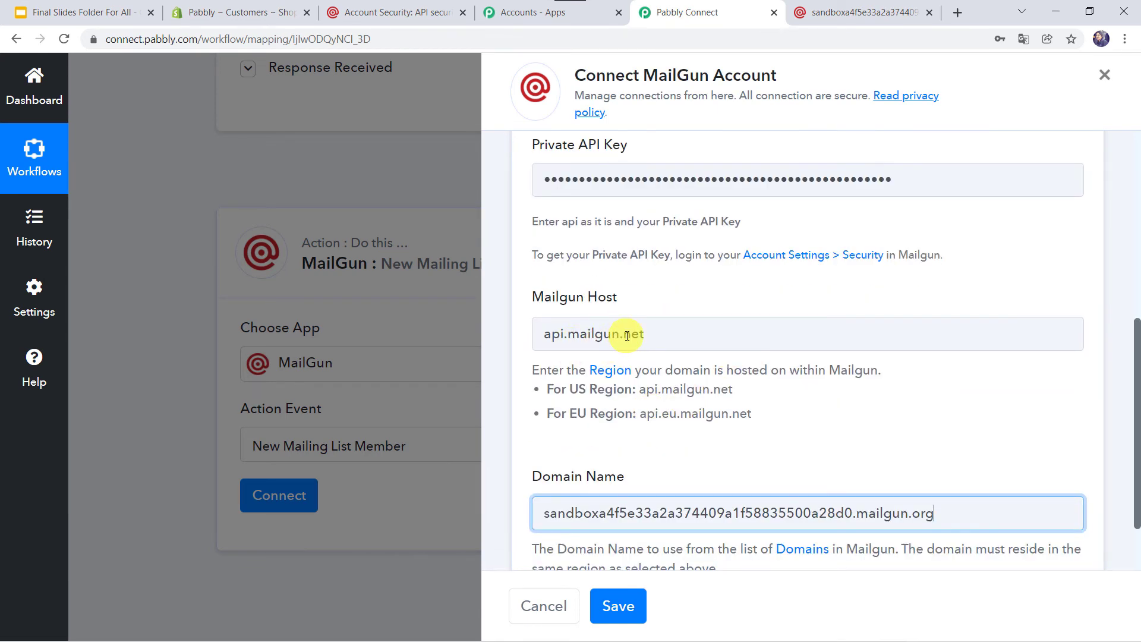
pyautogui.scroll(-2, 627, 336)
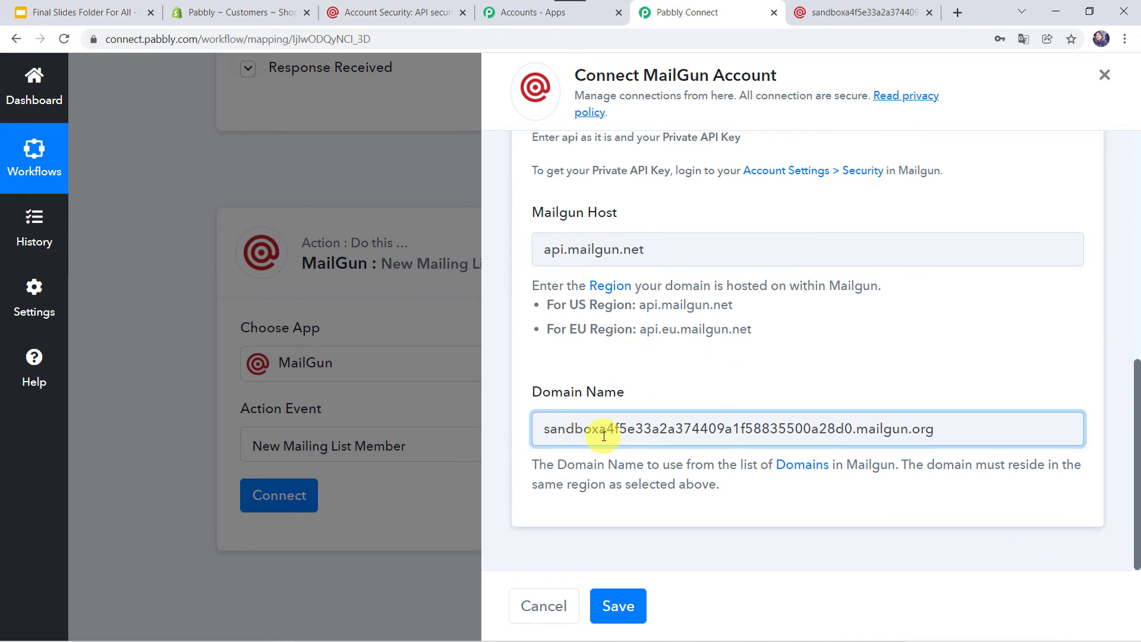
pyautogui.click(621, 605)
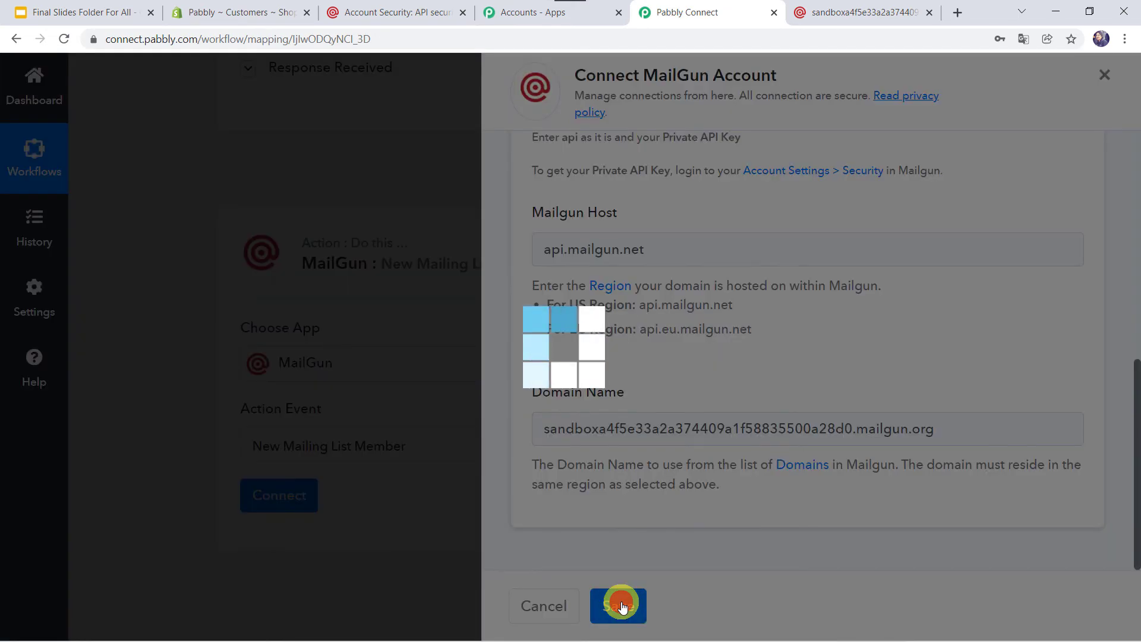
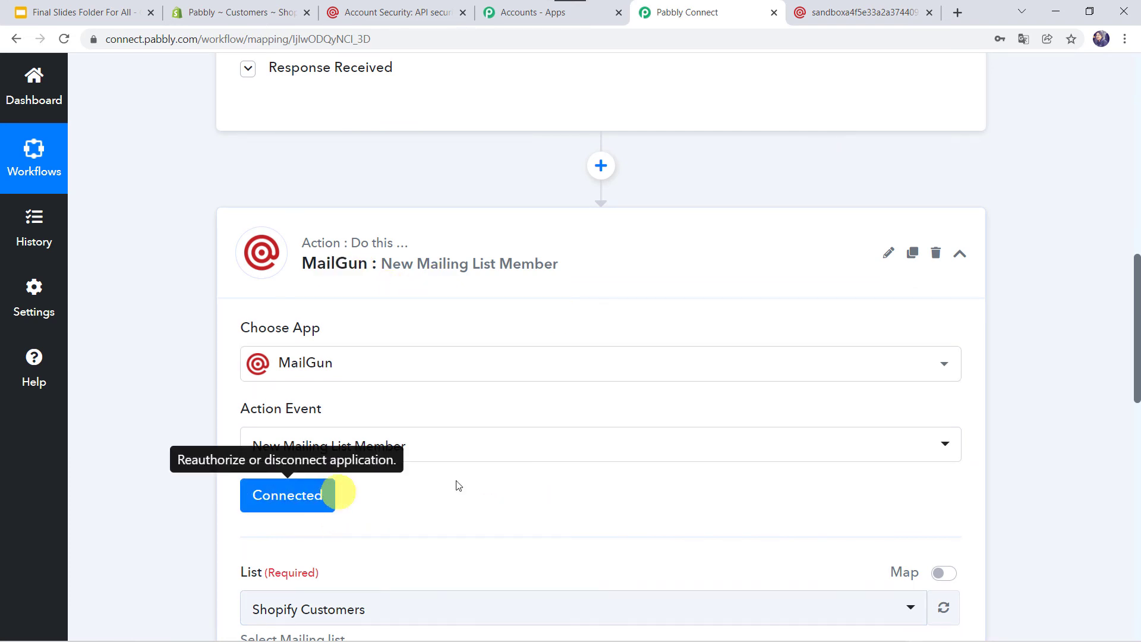
# Scroll down through the MailGun action settings to the List, Address and Member Name fields
pyautogui.scroll(-6, 484, 483)
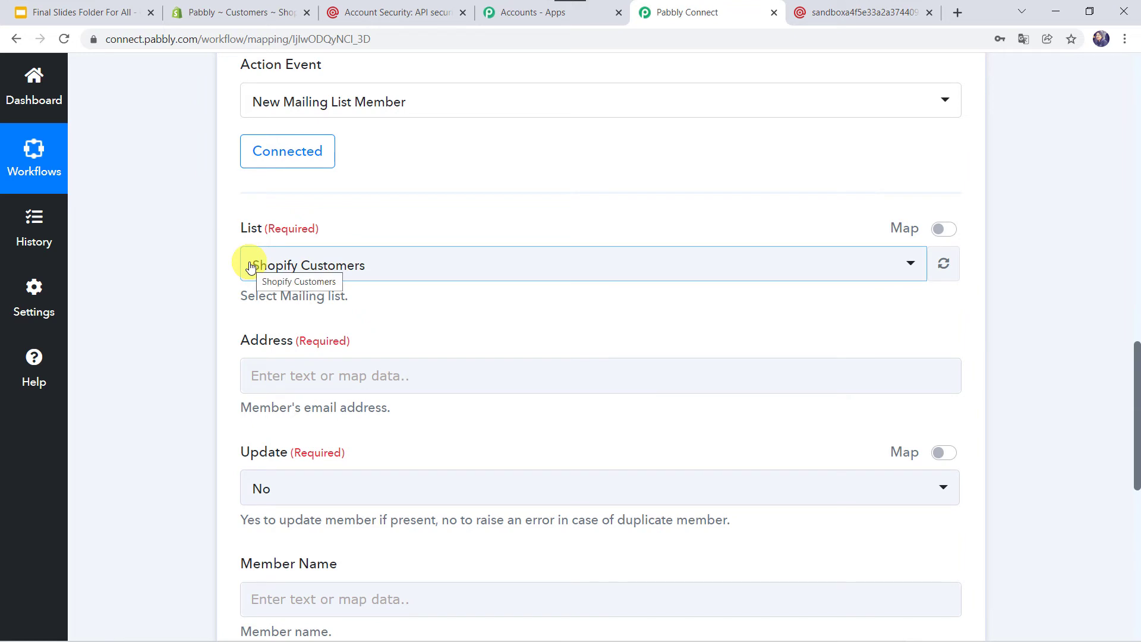
pyautogui.click(393, 7)
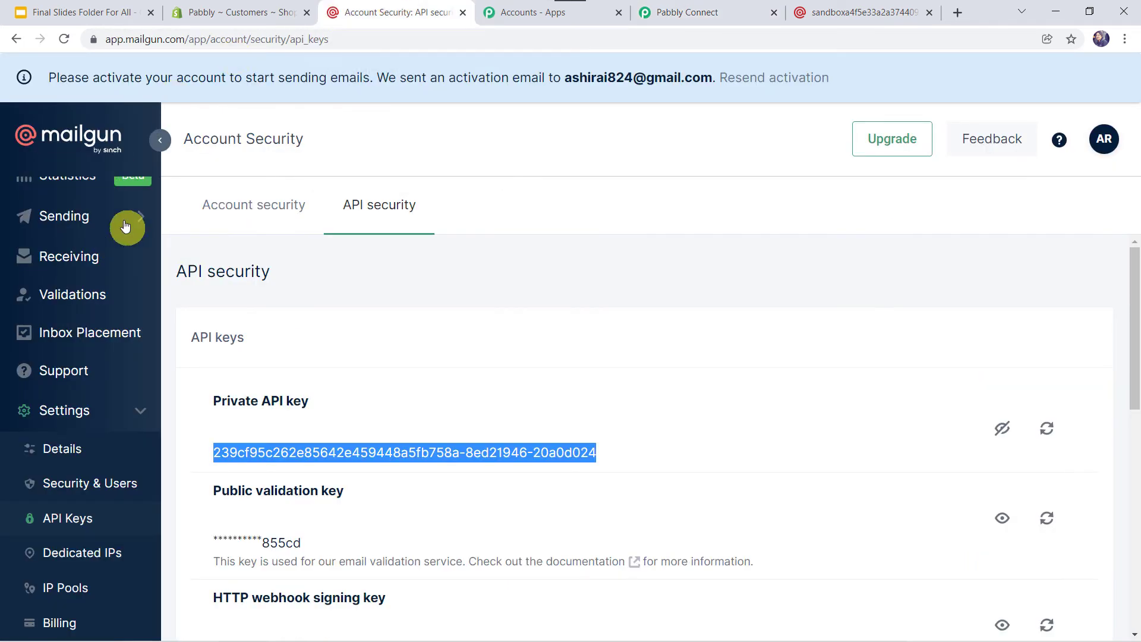
pyautogui.click(64, 223)
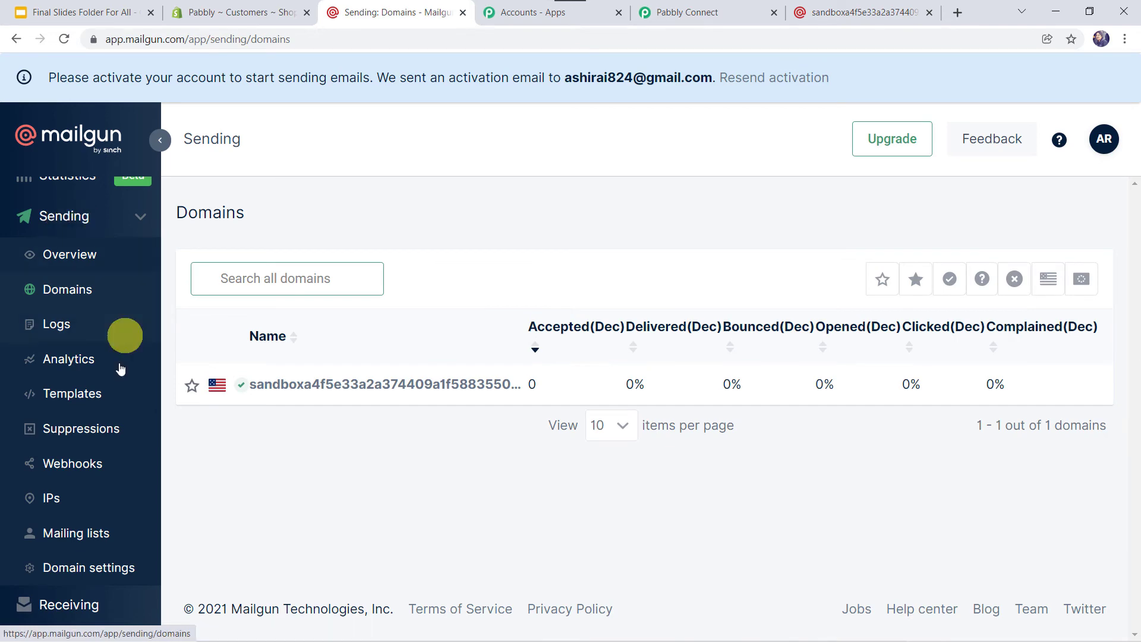
pyautogui.click(66, 535)
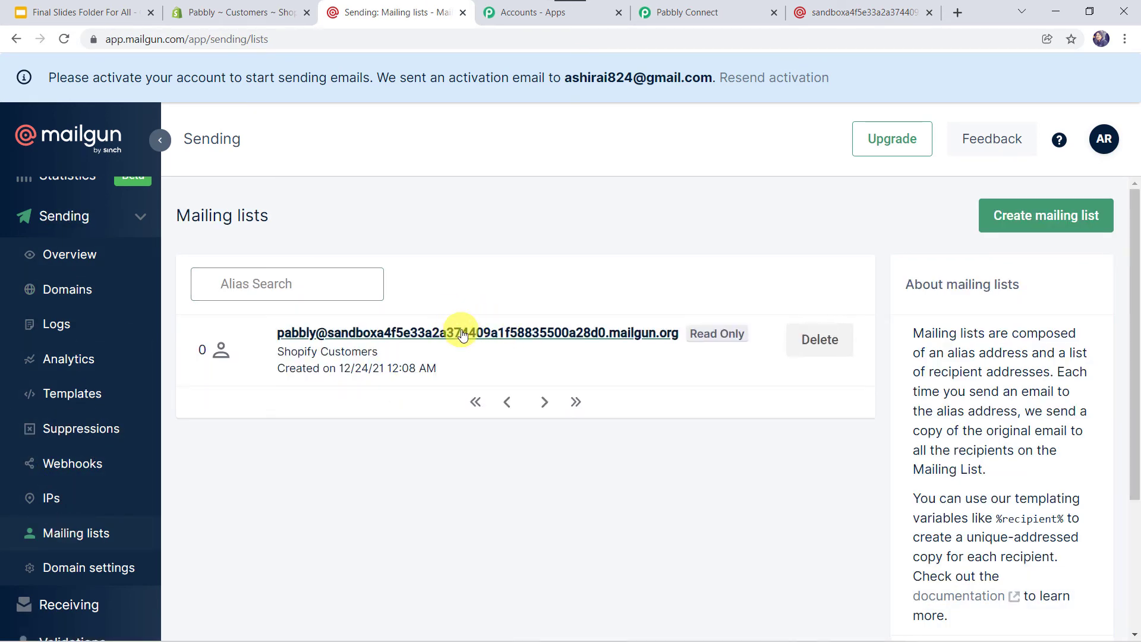
pyautogui.click(463, 333)
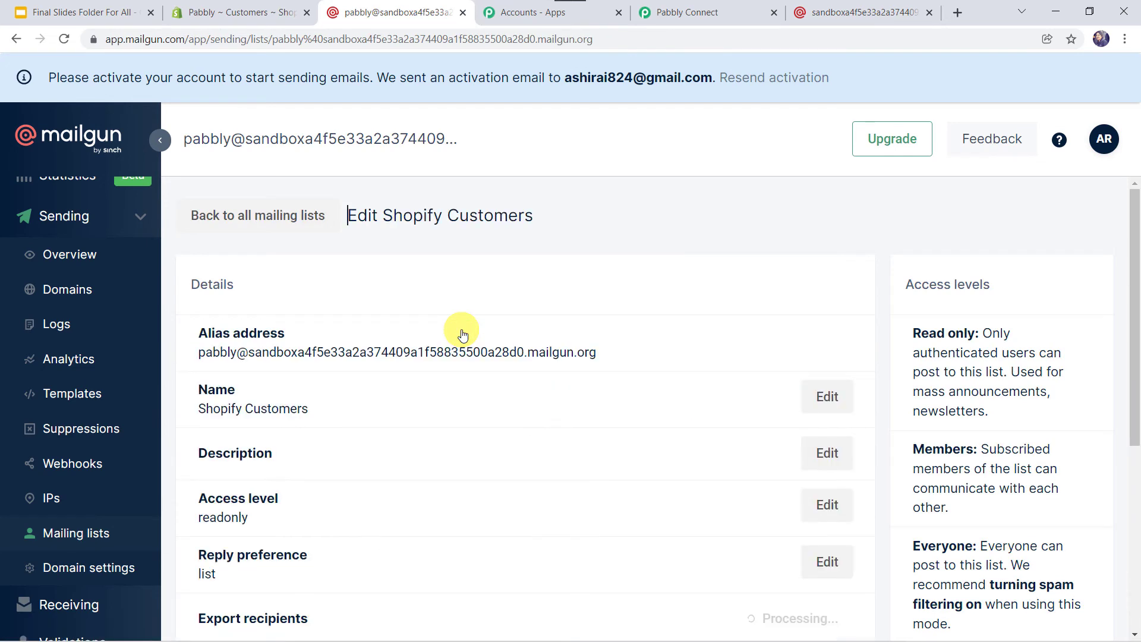
pyautogui.scroll(-3, 463, 334)
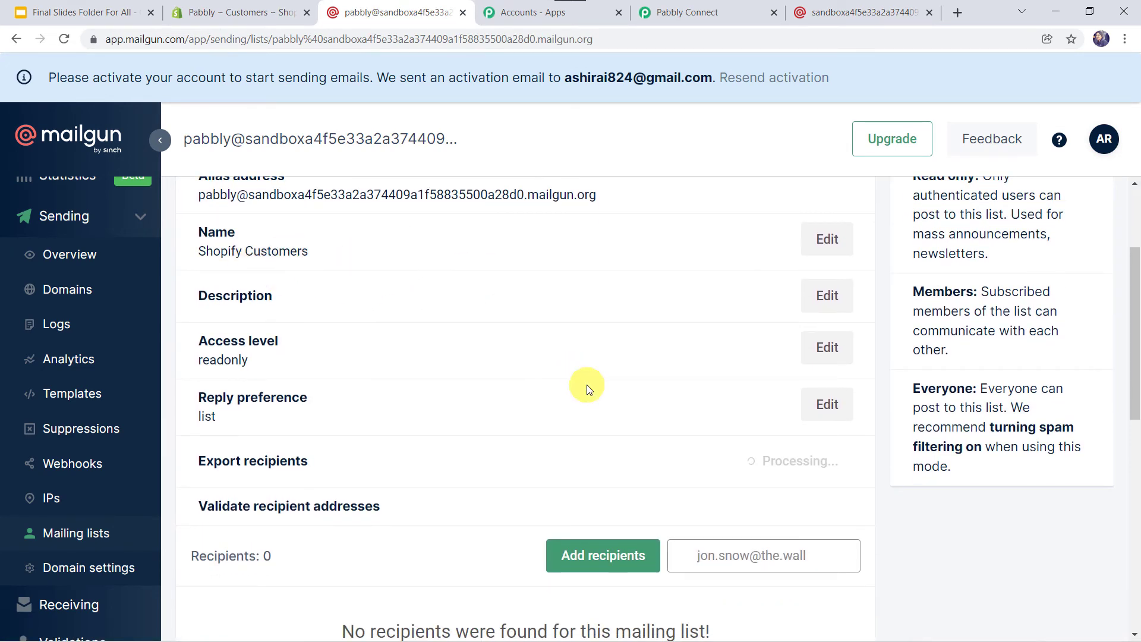
pyautogui.scroll(-3, 587, 384)
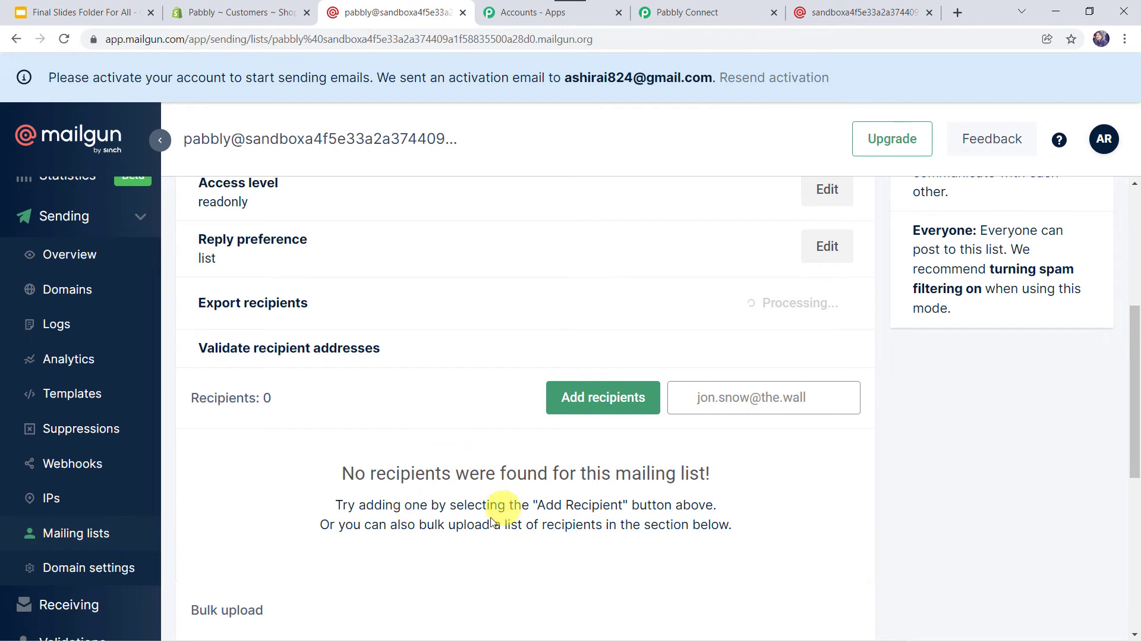
pyautogui.click(723, 6)
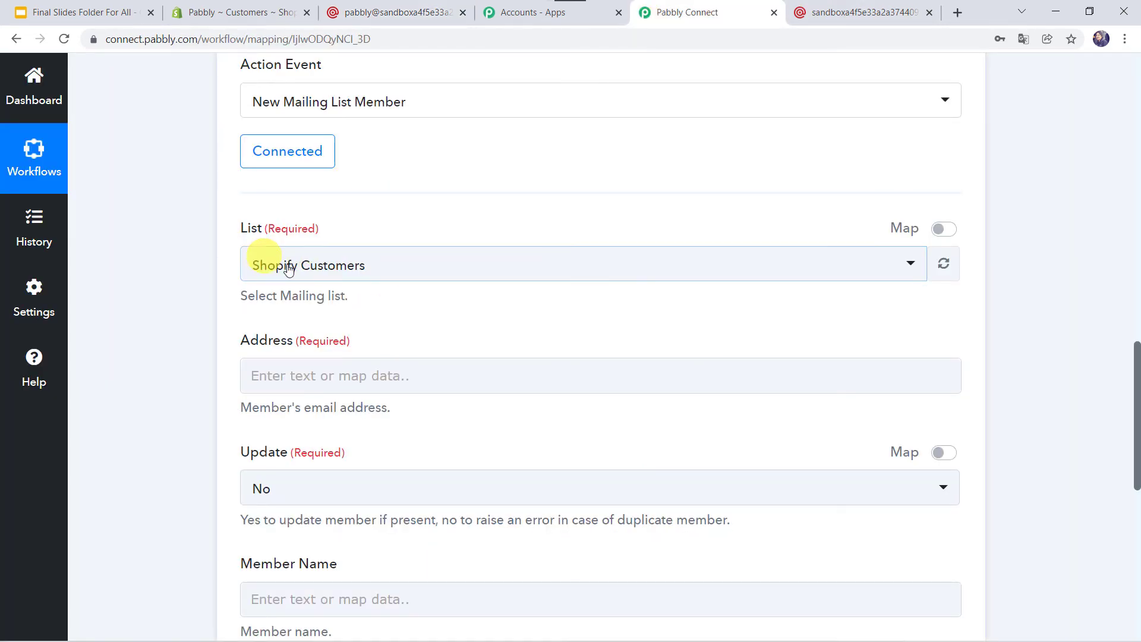
# Keep Shopify Customers as the selected mailing list in the MailGun action
pyautogui.click(318, 271)
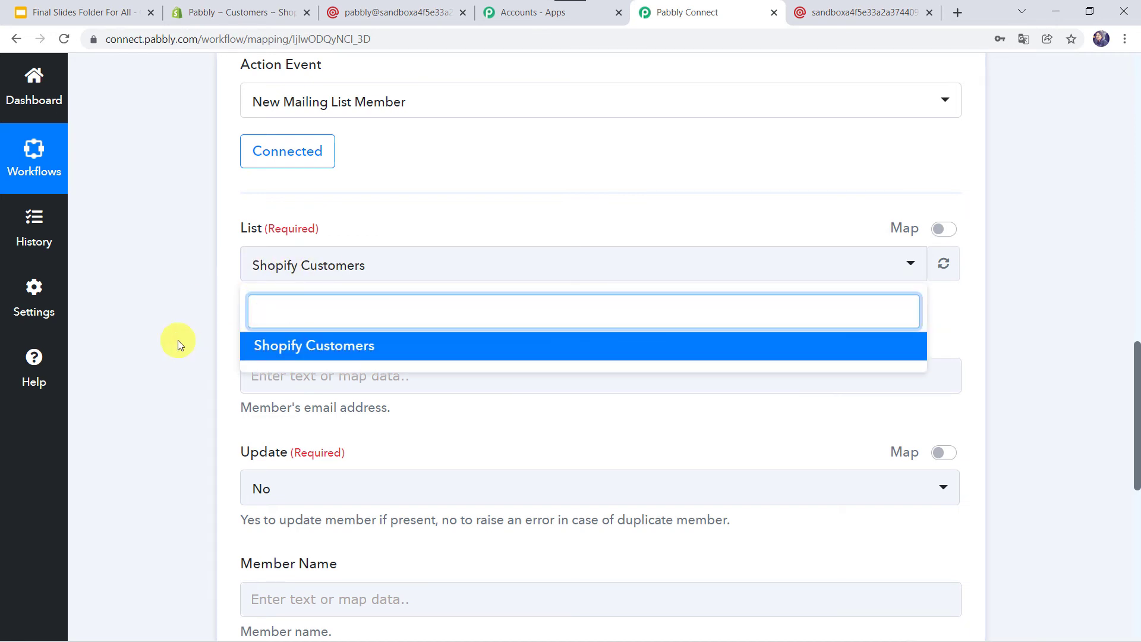
pyautogui.click(177, 340)
pyautogui.scroll(-1, 287, 365)
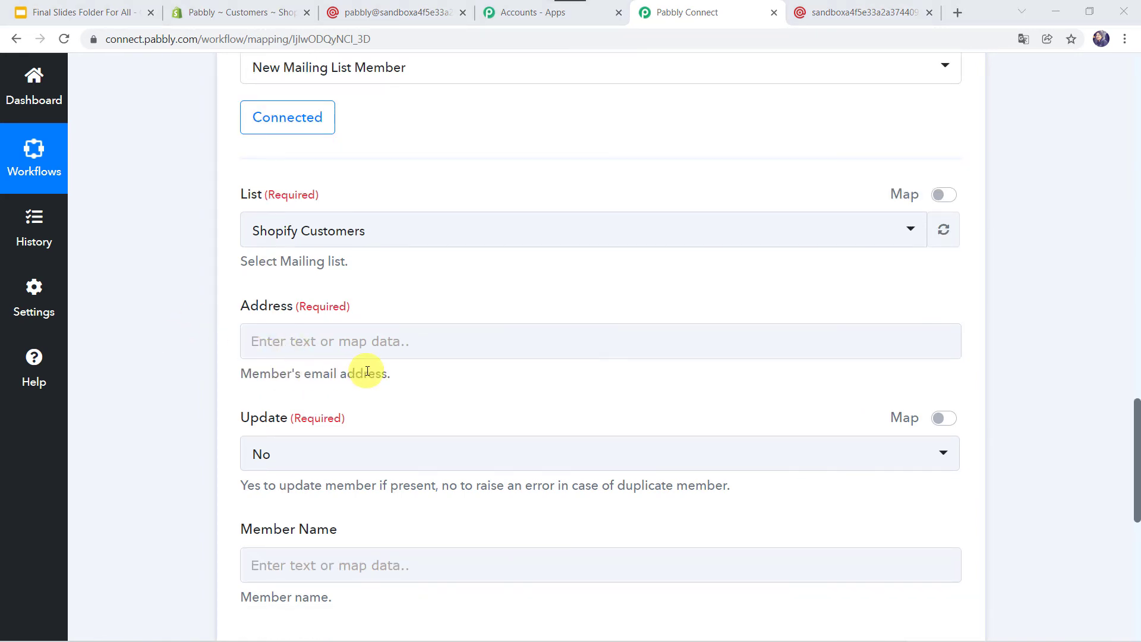
pyautogui.scroll(8, 212, 343)
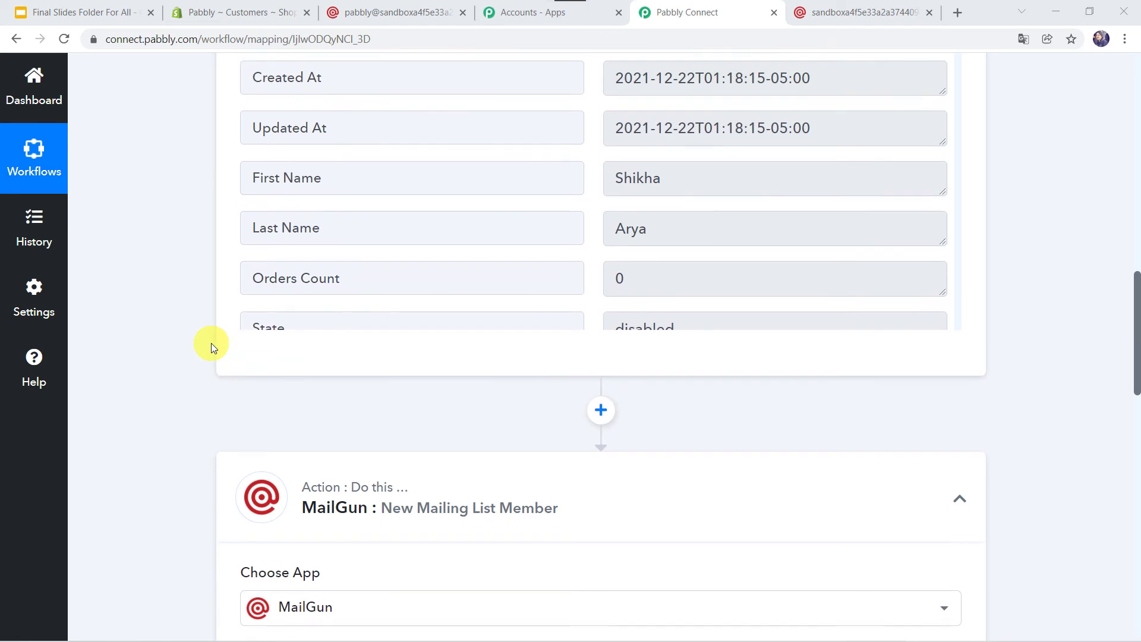
pyautogui.scroll(4, 211, 343)
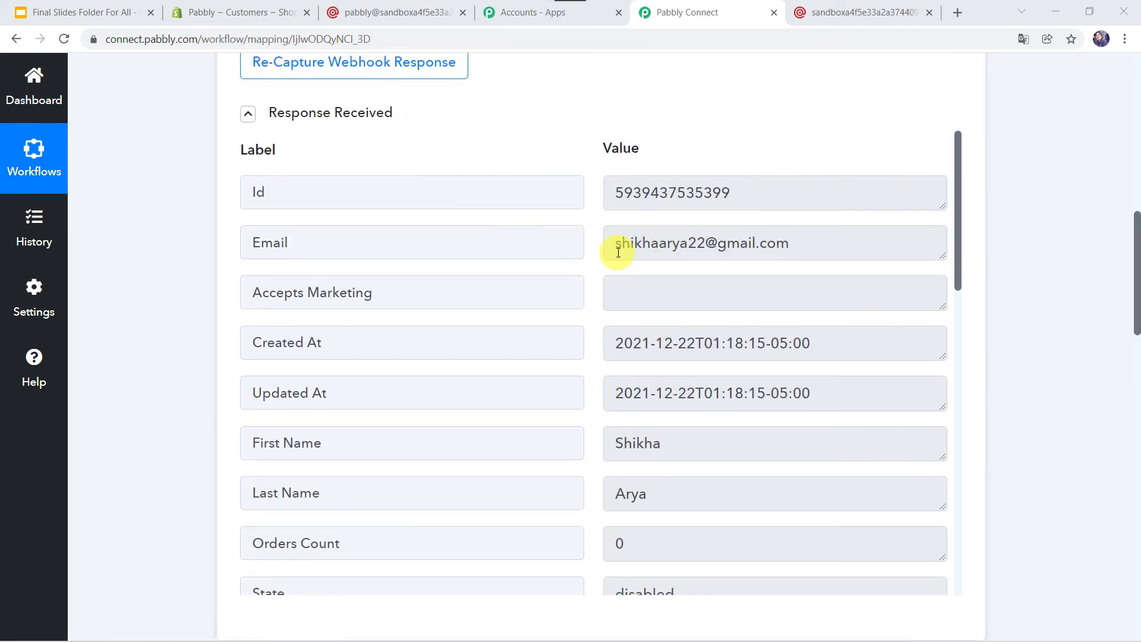
pyautogui.scroll(-10, 155, 539)
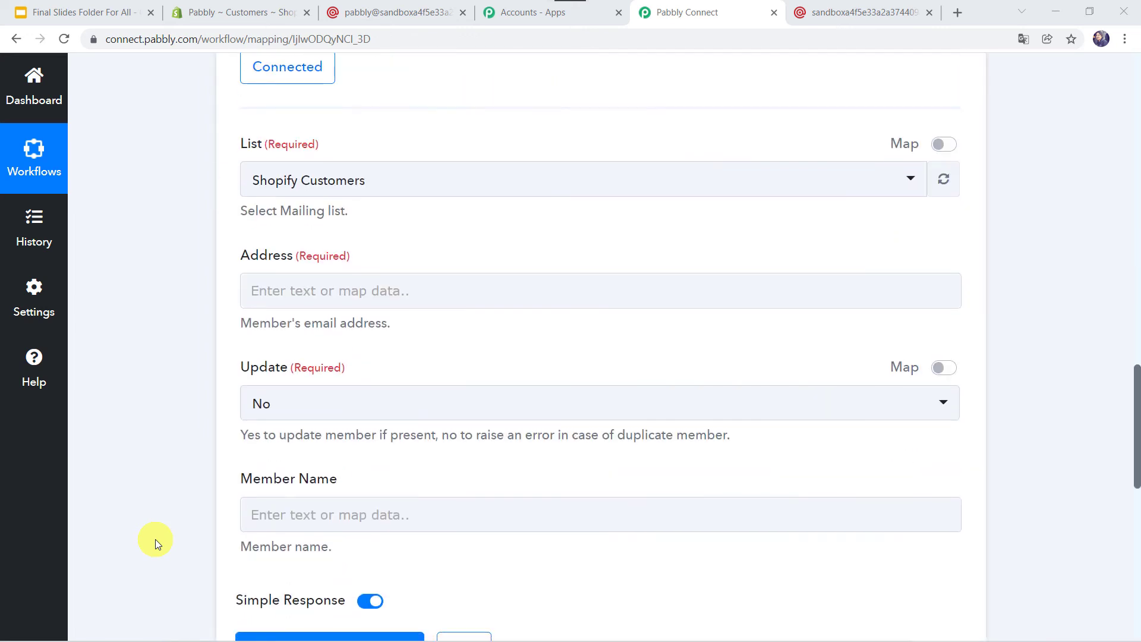
# Map the Shopify customer Email into the Address field
pyautogui.click(298, 289)
pyautogui.click(348, 423)
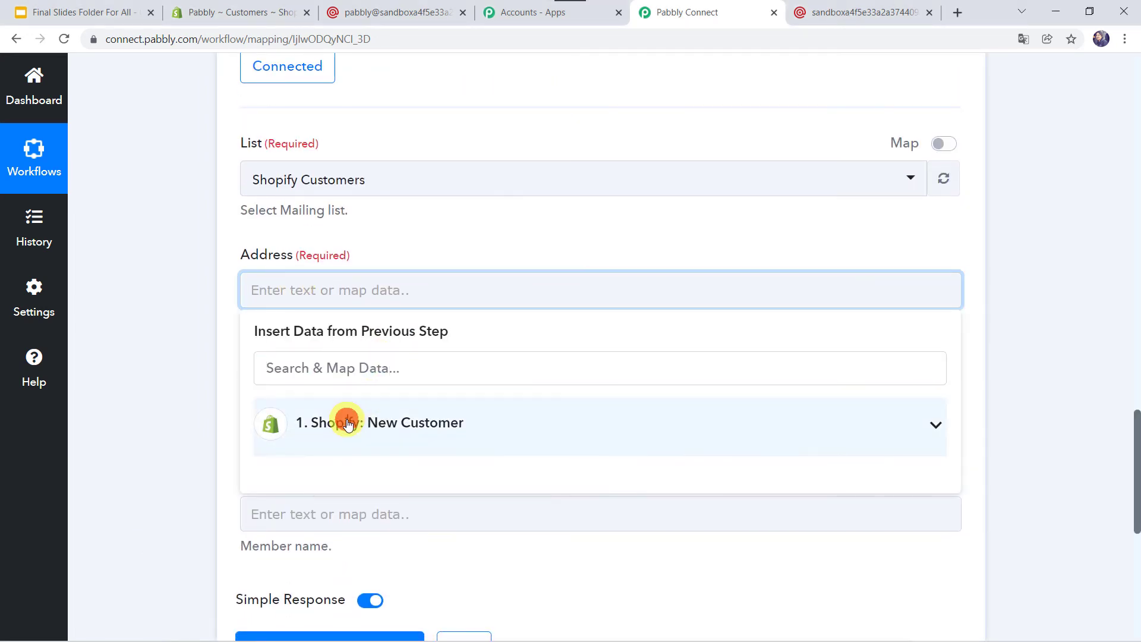
pyautogui.scroll(-1, 385, 544)
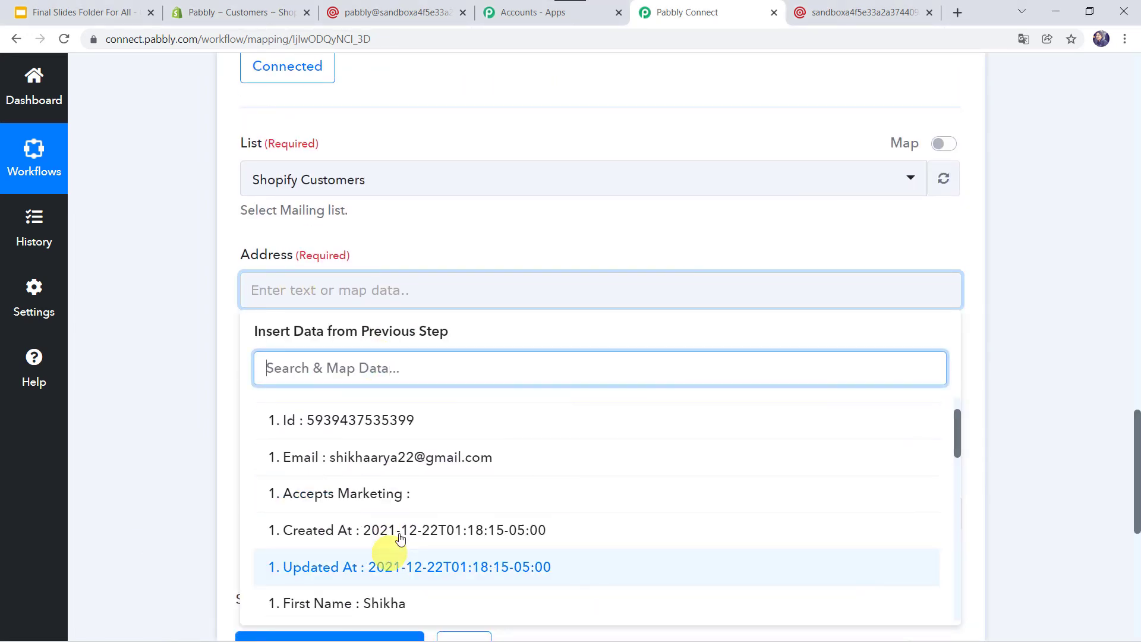
pyautogui.click(384, 465)
pyautogui.click(158, 394)
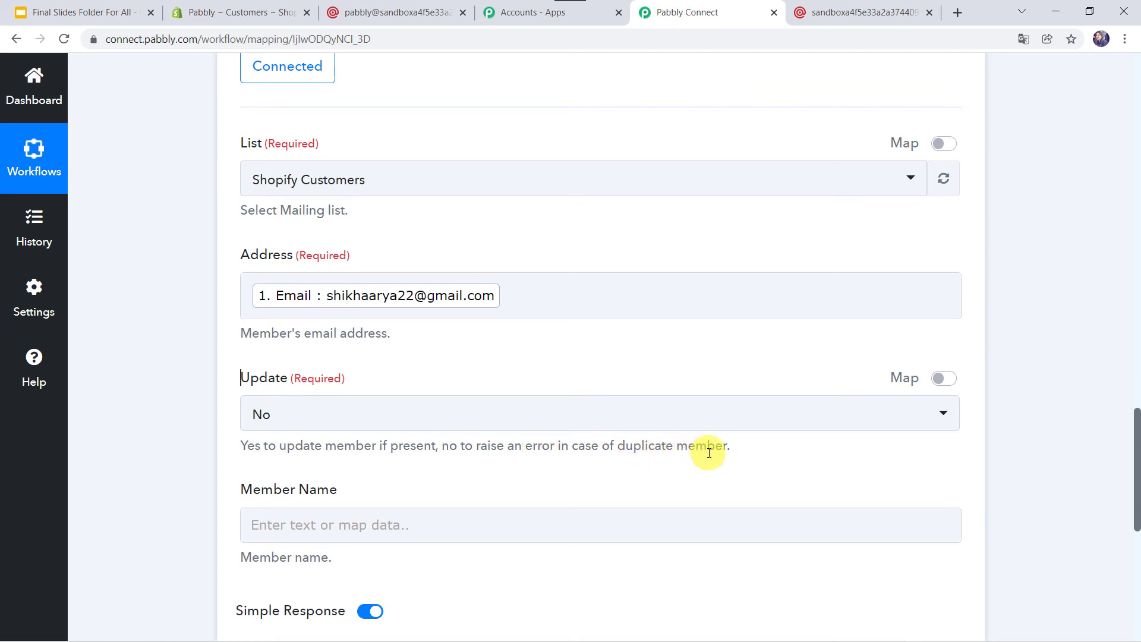
# Map the customer First Name and Last Name into Member Name
pyautogui.scroll(-3, 159, 429)
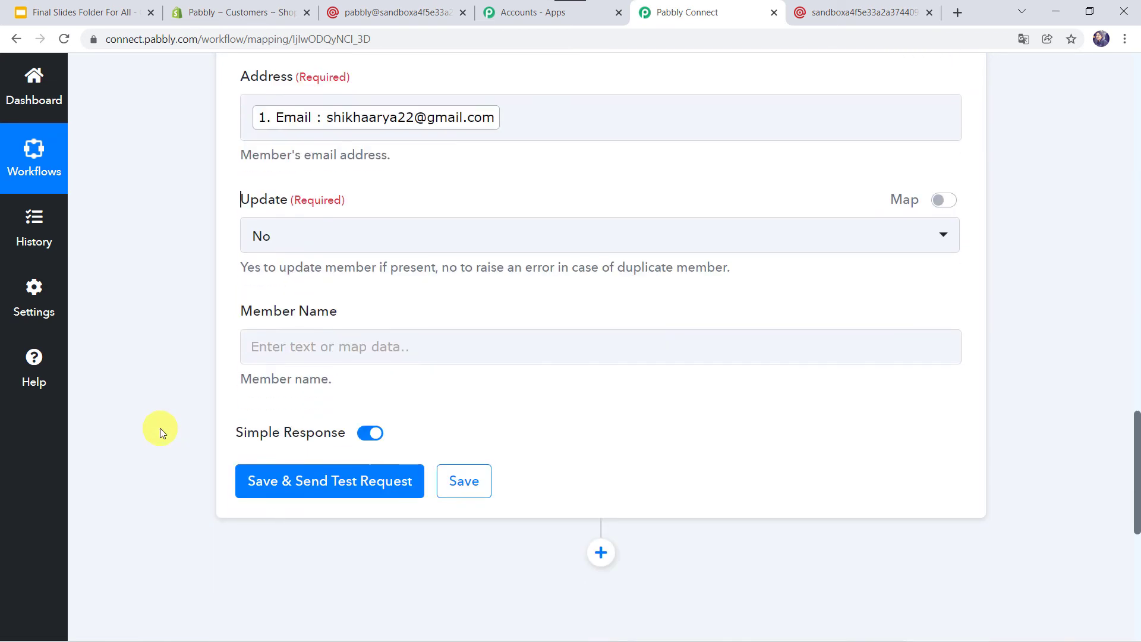
pyautogui.click(268, 332)
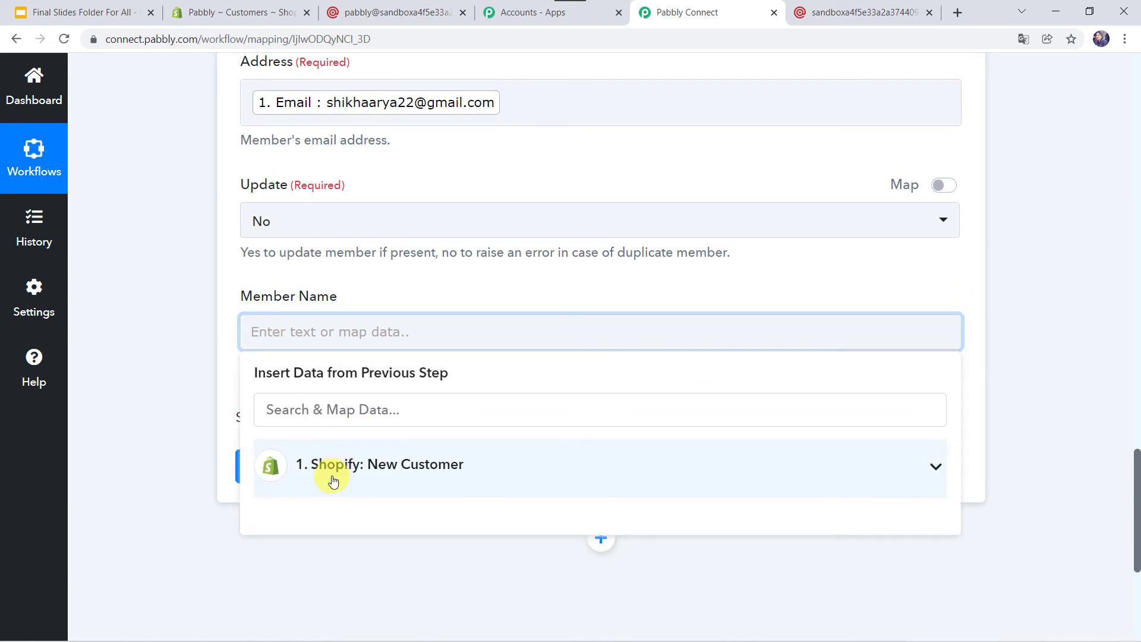
pyautogui.click(333, 481)
pyautogui.scroll(-3, 405, 592)
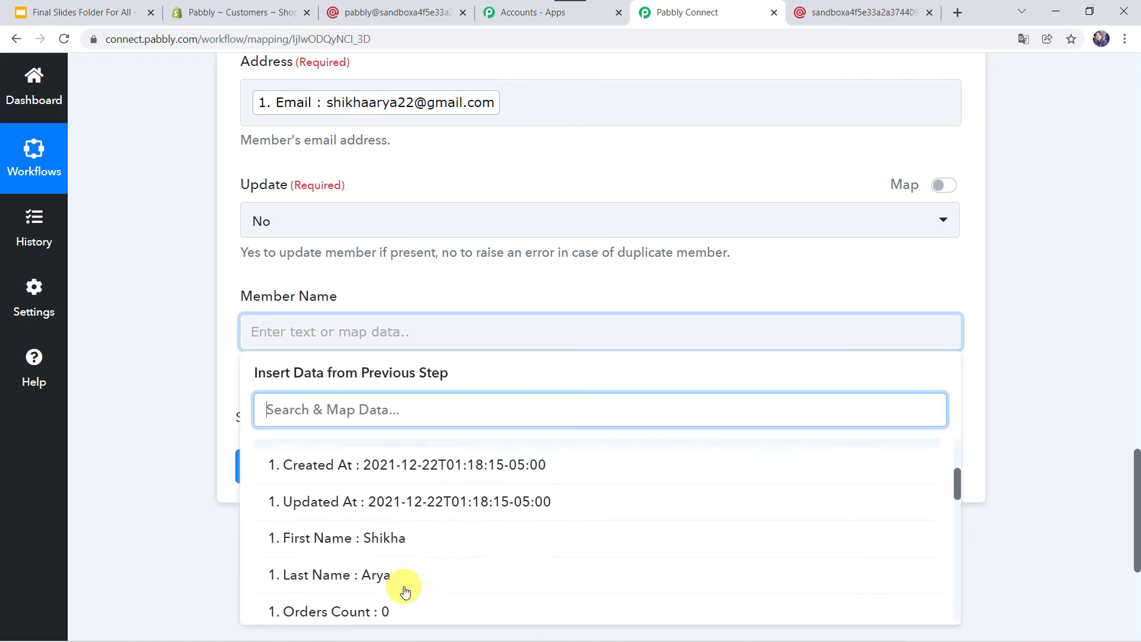
pyautogui.click(357, 527)
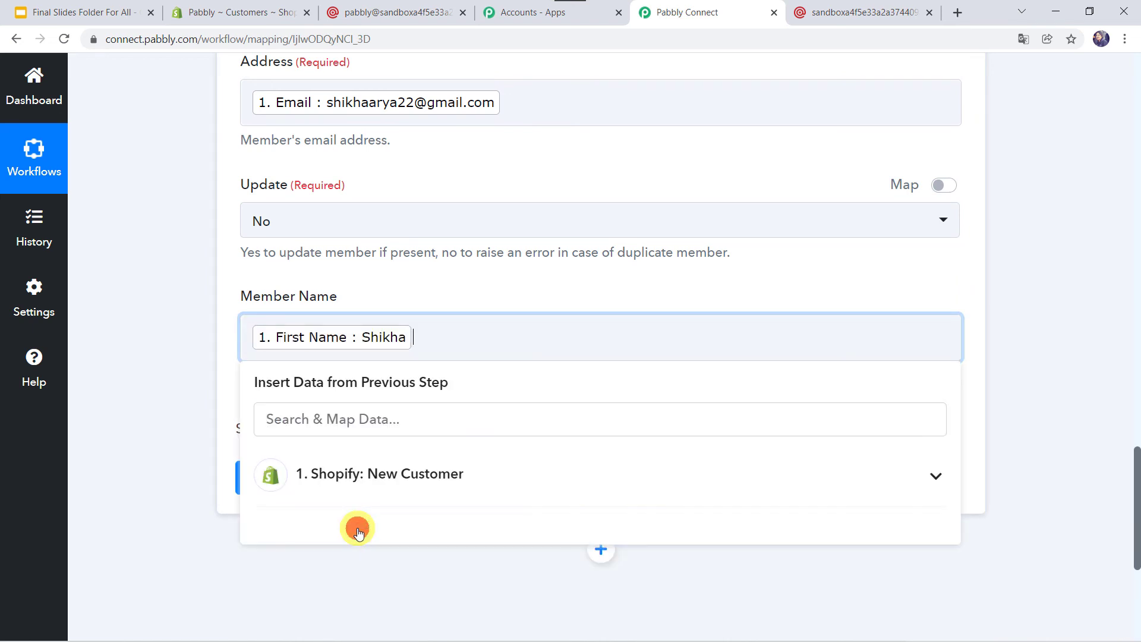
pyautogui.click(377, 479)
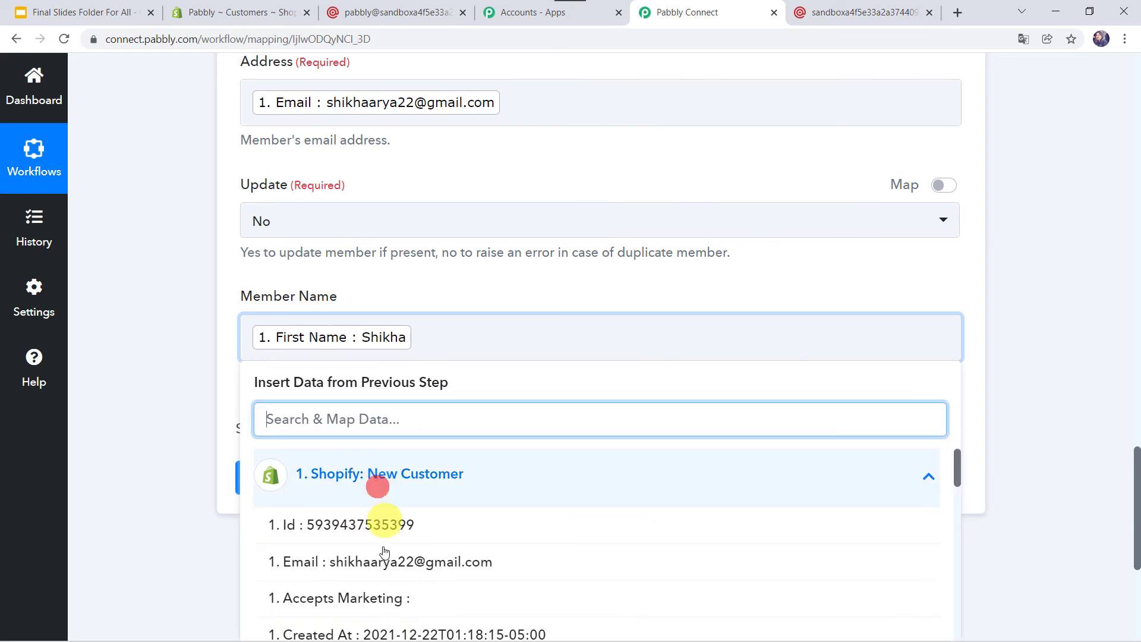
pyautogui.scroll(-3, 381, 573)
pyautogui.click(386, 568)
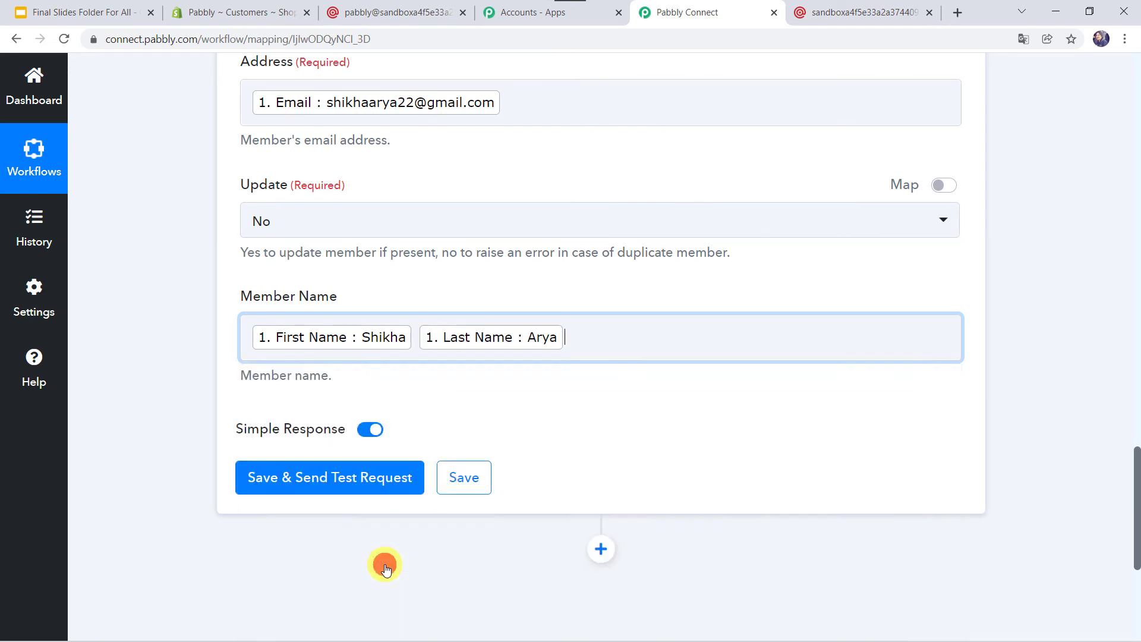
pyautogui.click(165, 415)
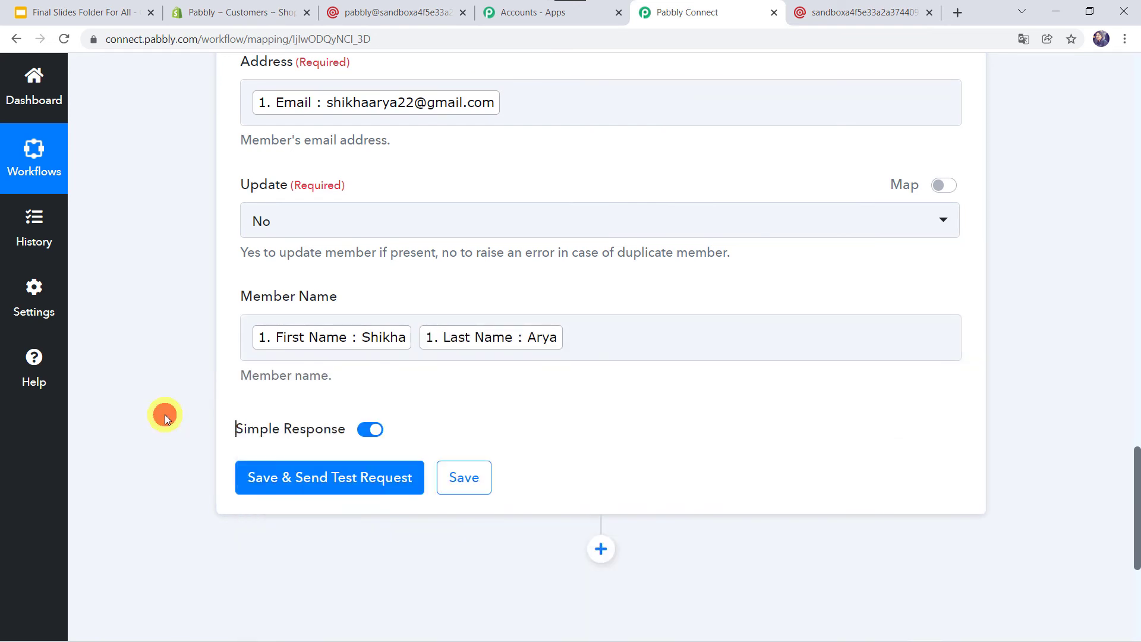
# Save and test the action, confirming 'Mailing list member has been created'
pyautogui.click(317, 478)
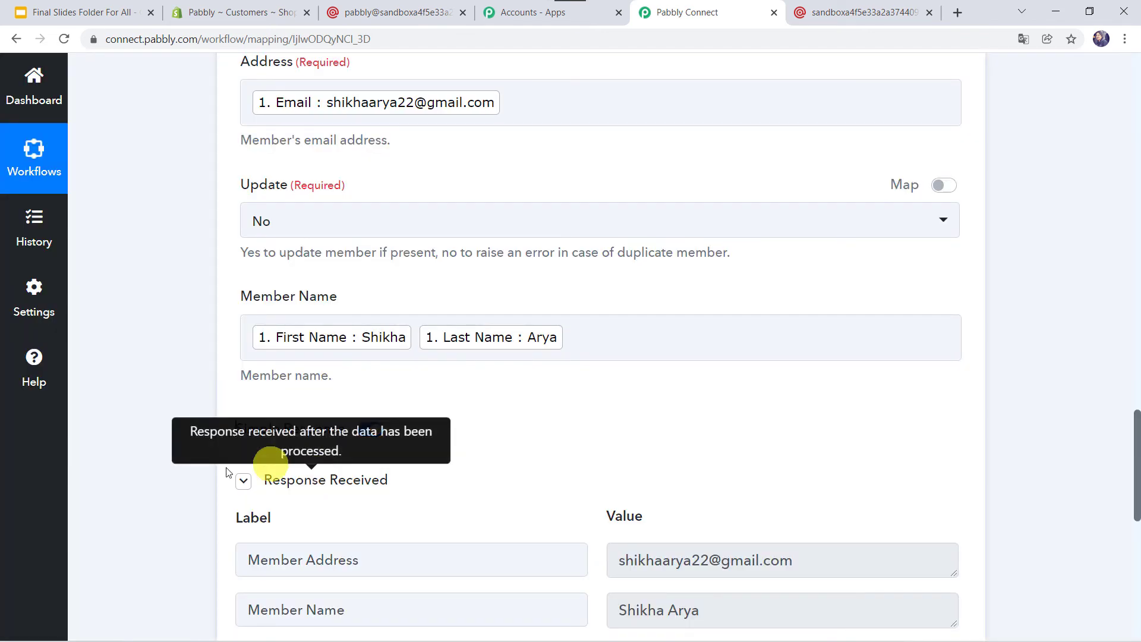
pyautogui.scroll(-4, 182, 486)
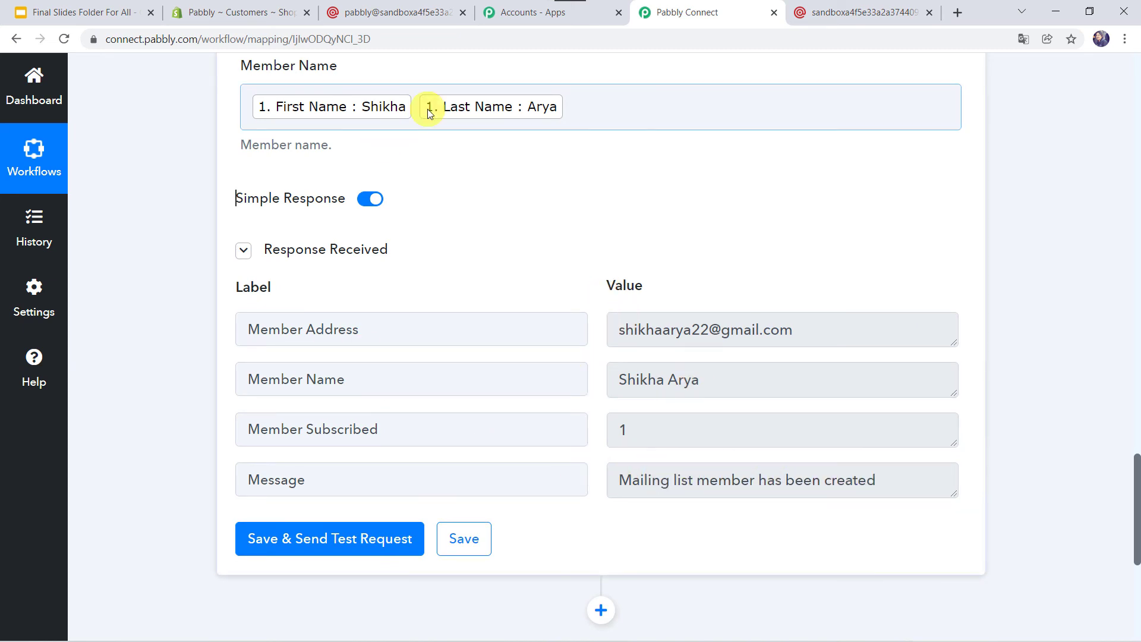
pyautogui.click(418, 6)
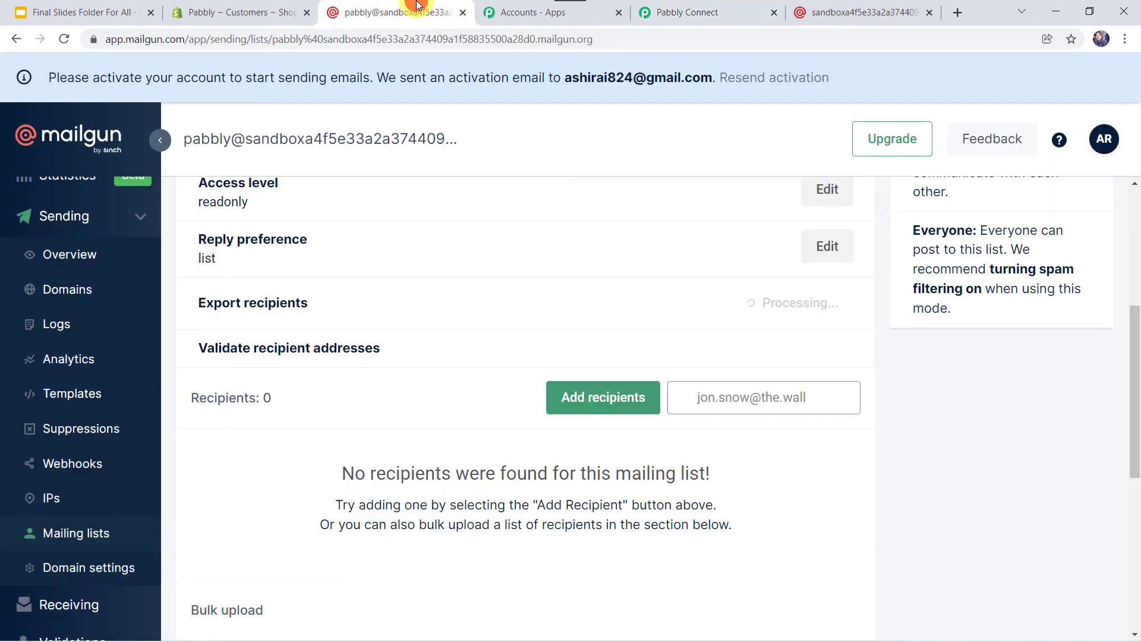
# Reload Mailgun's Shopify Customers list and confirm it shows 1 subscribed recipient
pyautogui.click(65, 39)
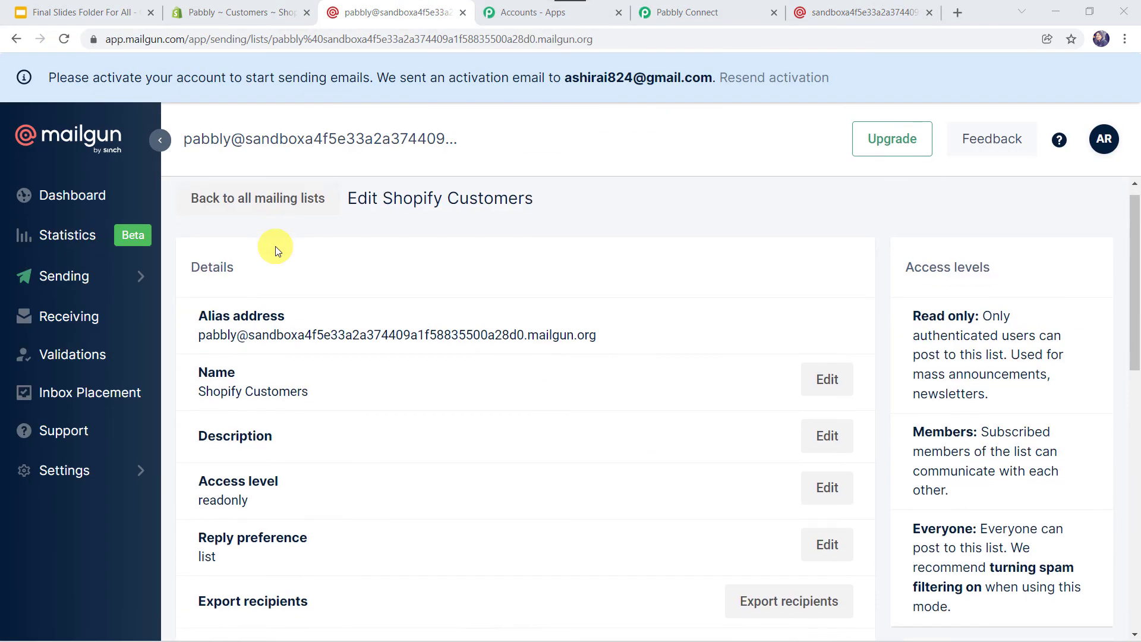
pyautogui.scroll(-5, 275, 246)
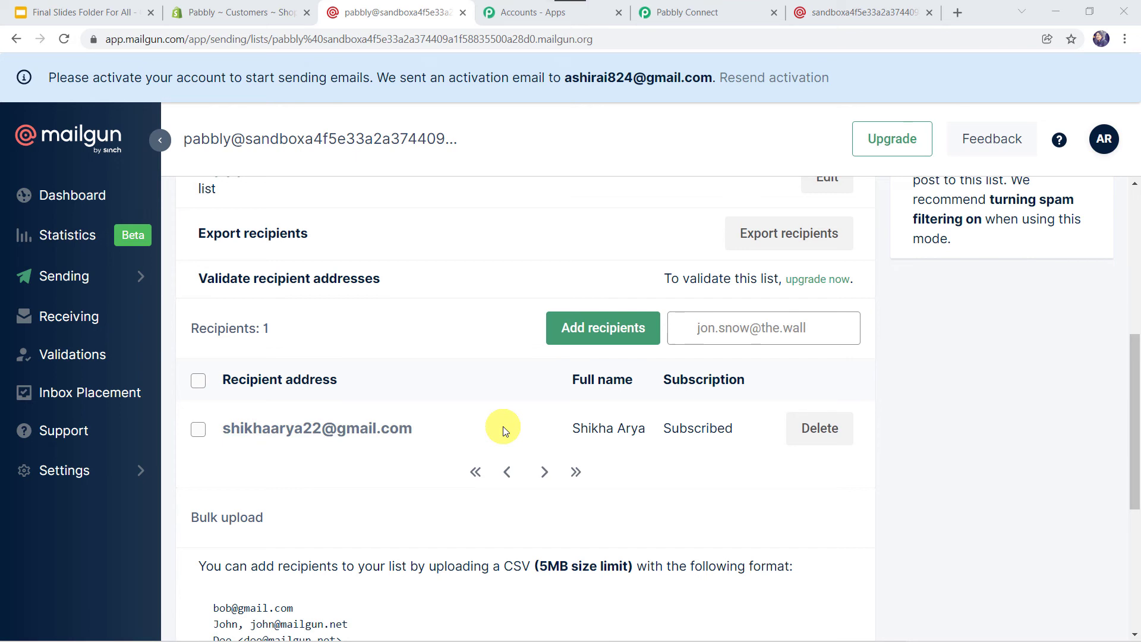
pyautogui.click(702, 12)
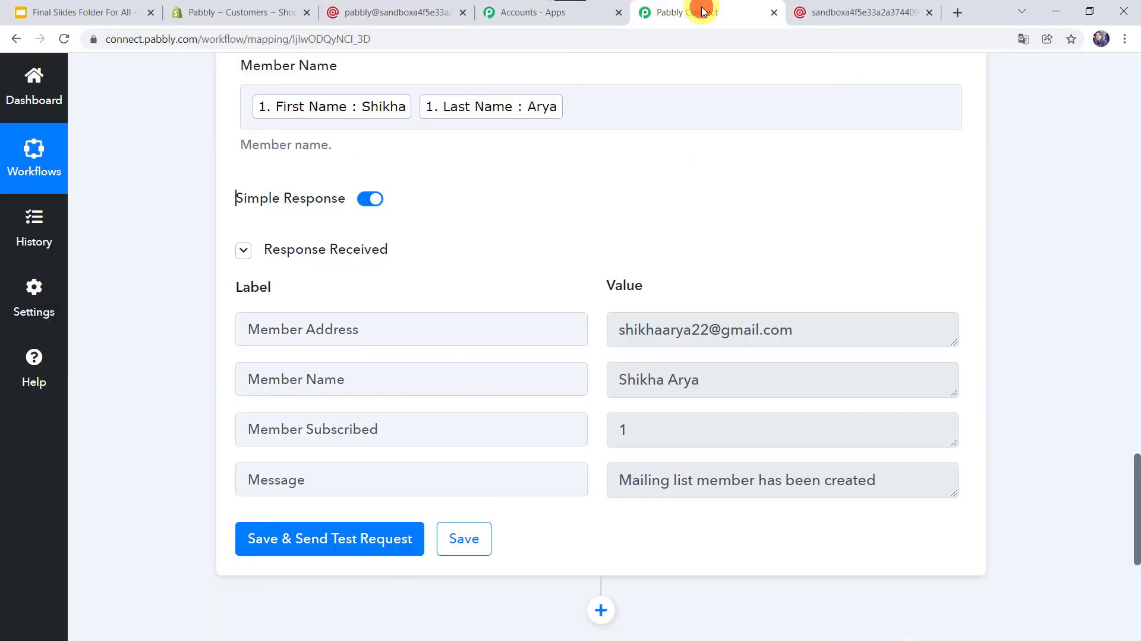
# Save the MailGun action in Pabbly Connect and acknowledge the success confirmation
pyautogui.click(456, 550)
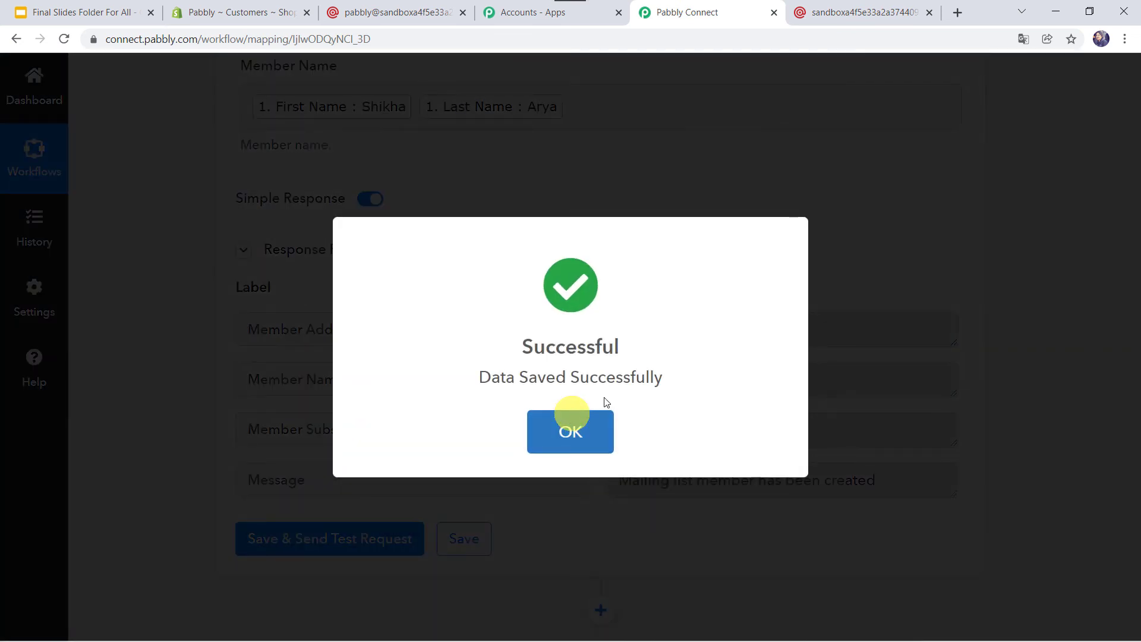
pyautogui.click(571, 411)
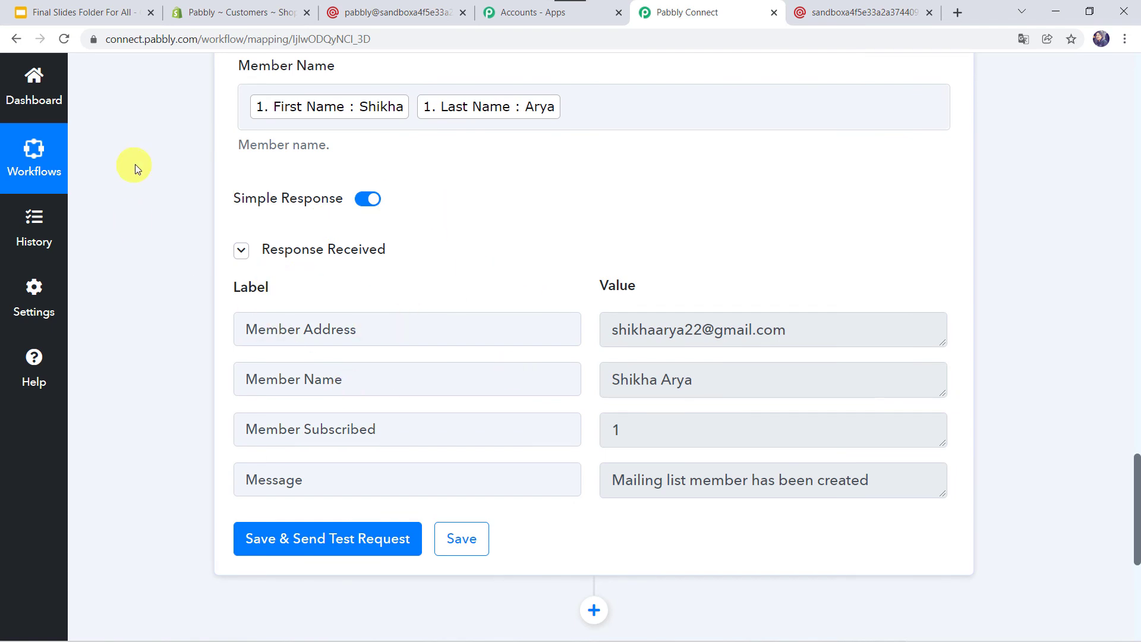
pyautogui.scroll(12, 134, 164)
pyautogui.scroll(3, 134, 164)
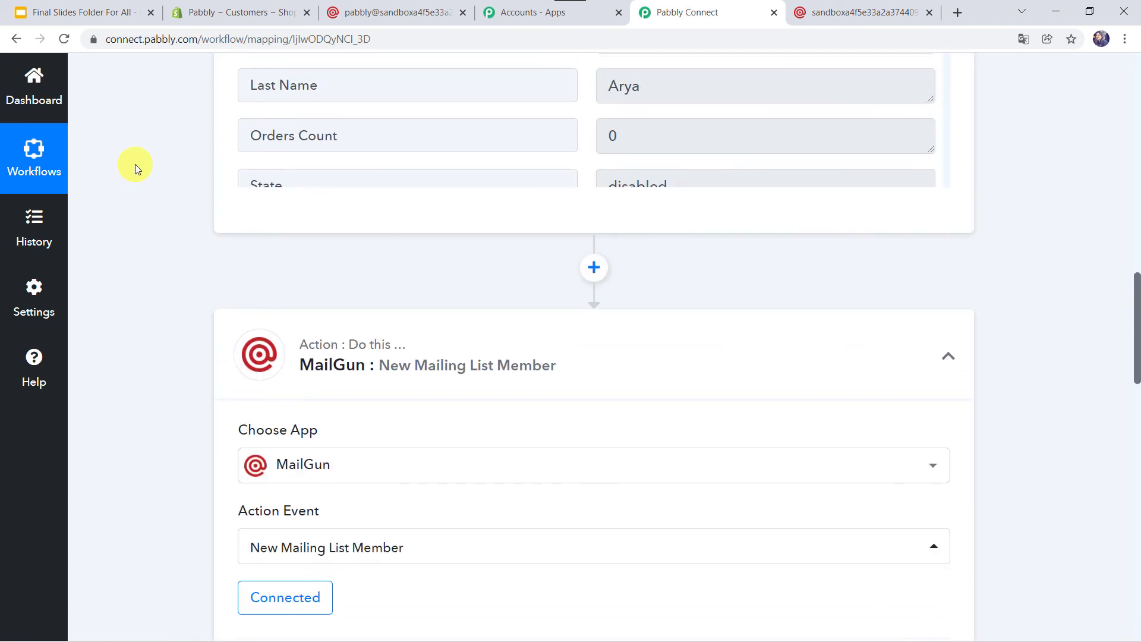
pyautogui.click(232, 11)
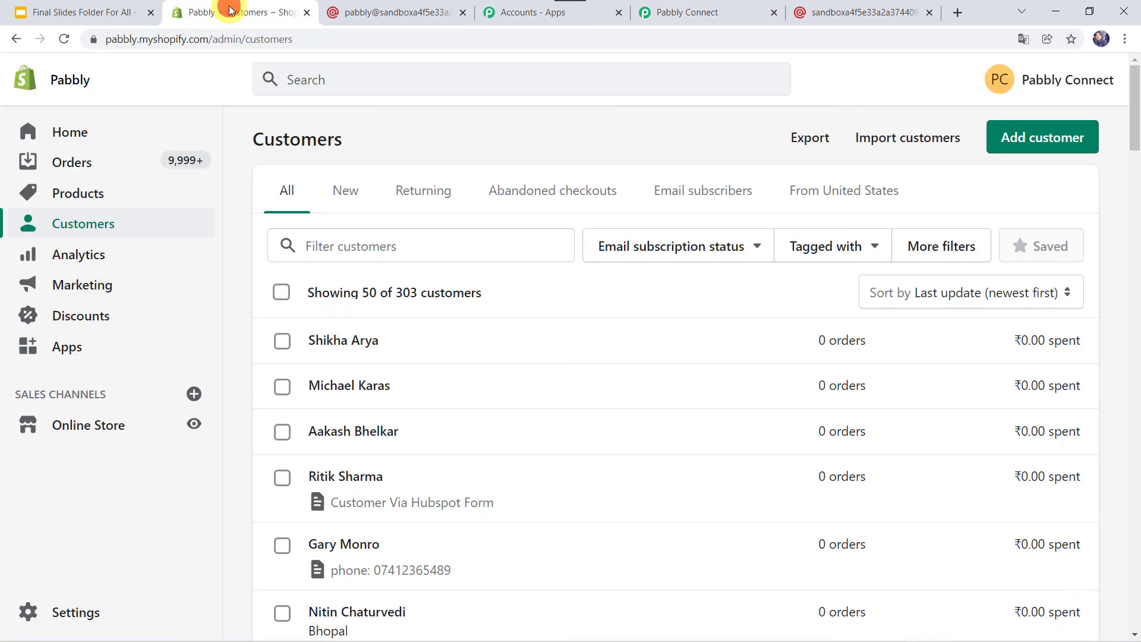
# Add a test Shopify customer with first name, last name, email and phone number
pyautogui.click(1022, 147)
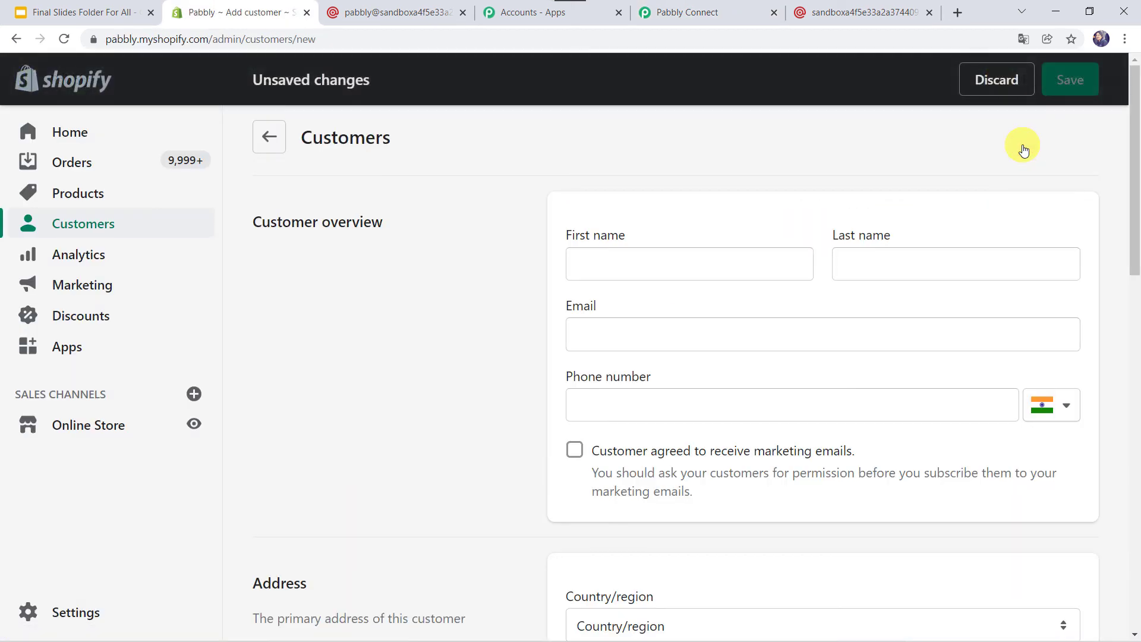
pyautogui.click(685, 275)
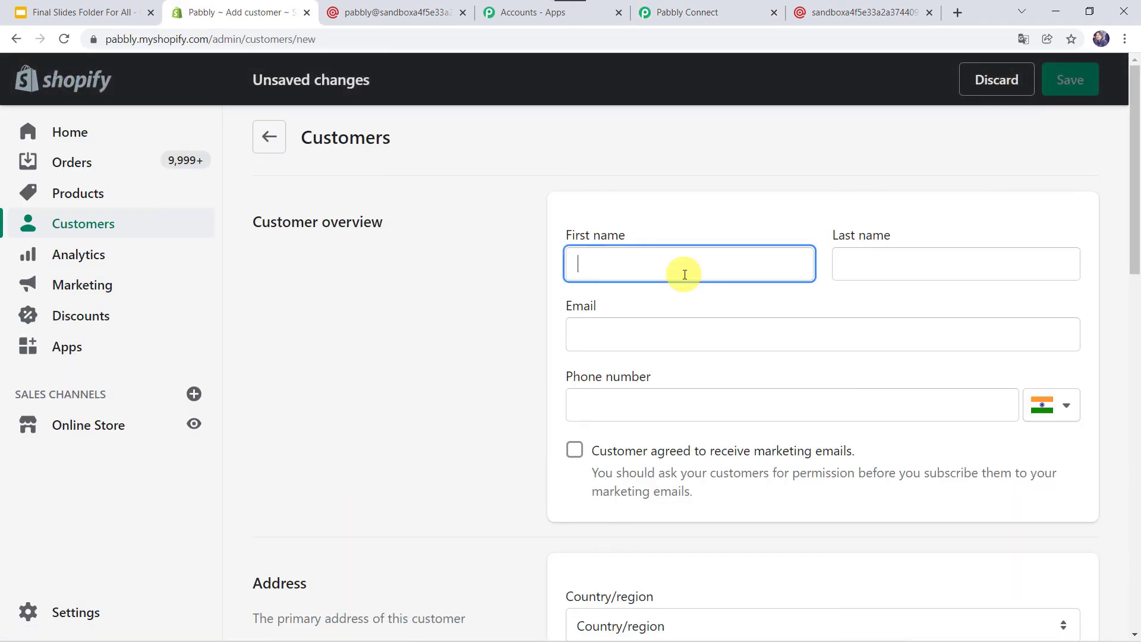
pyautogui.write('Kuldeep')
pyautogui.press('Tab')
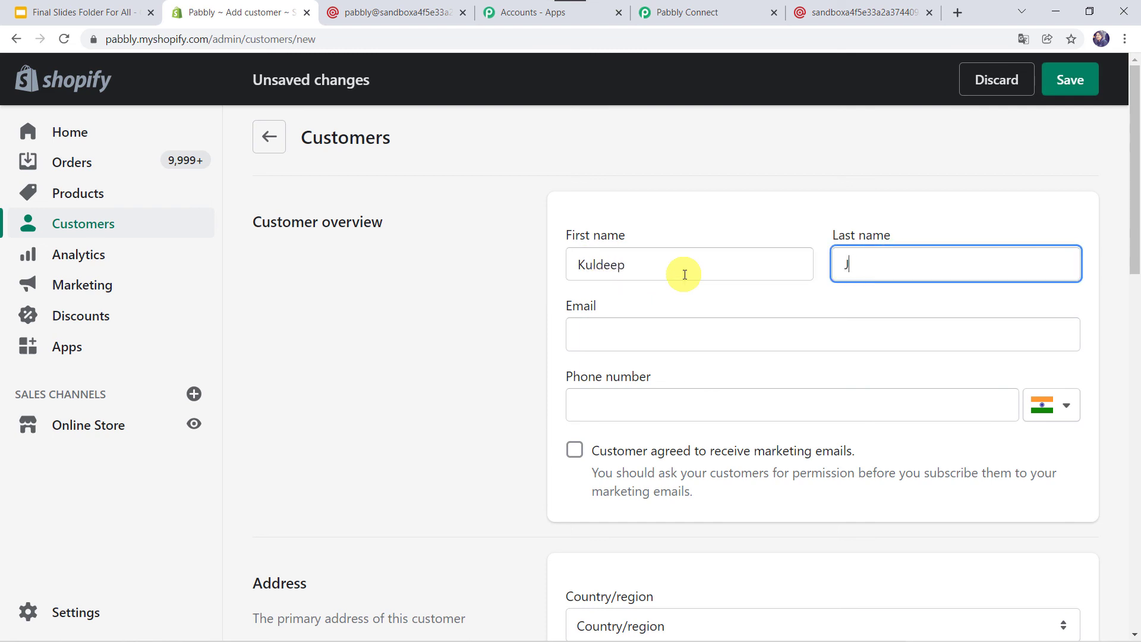
pyautogui.press('Tab')
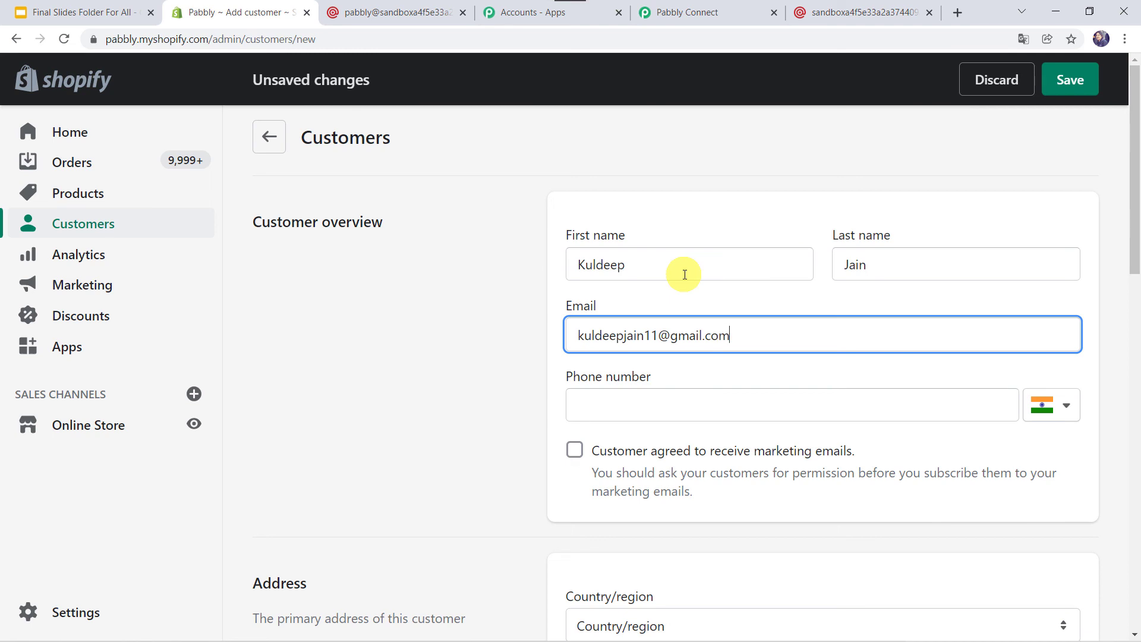
pyautogui.click(614, 402)
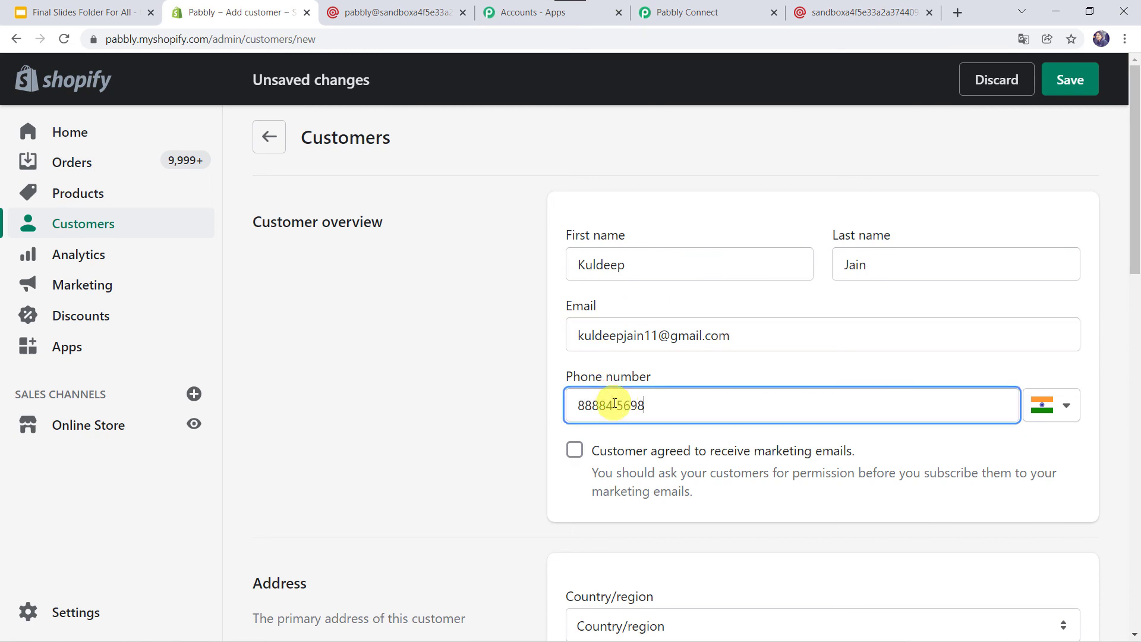
pyautogui.click(1059, 77)
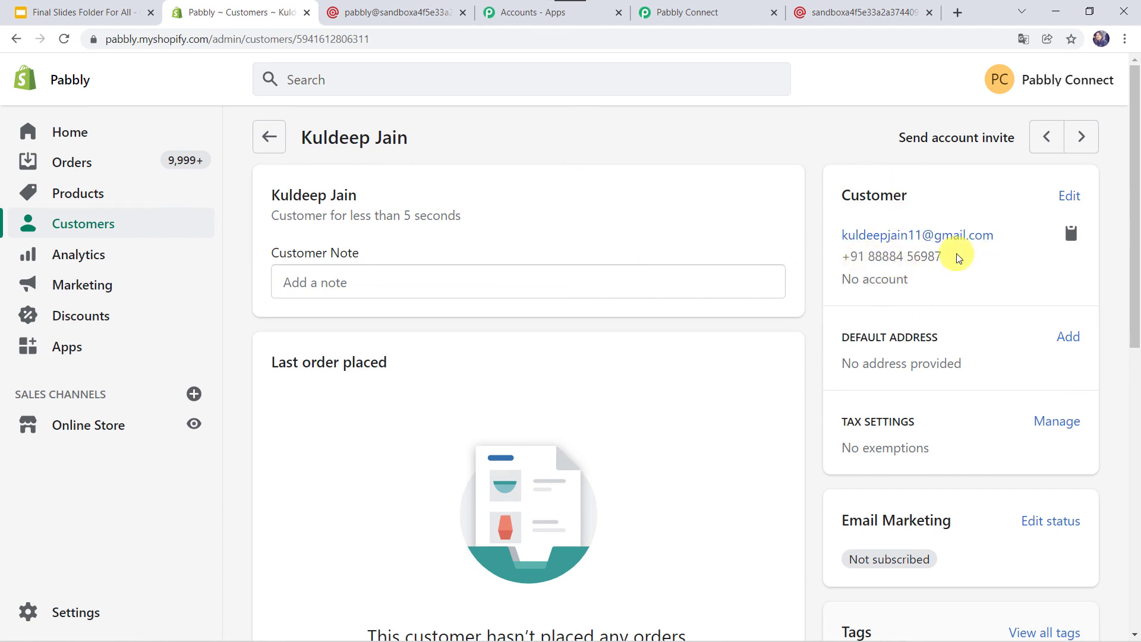
pyautogui.click(435, 19)
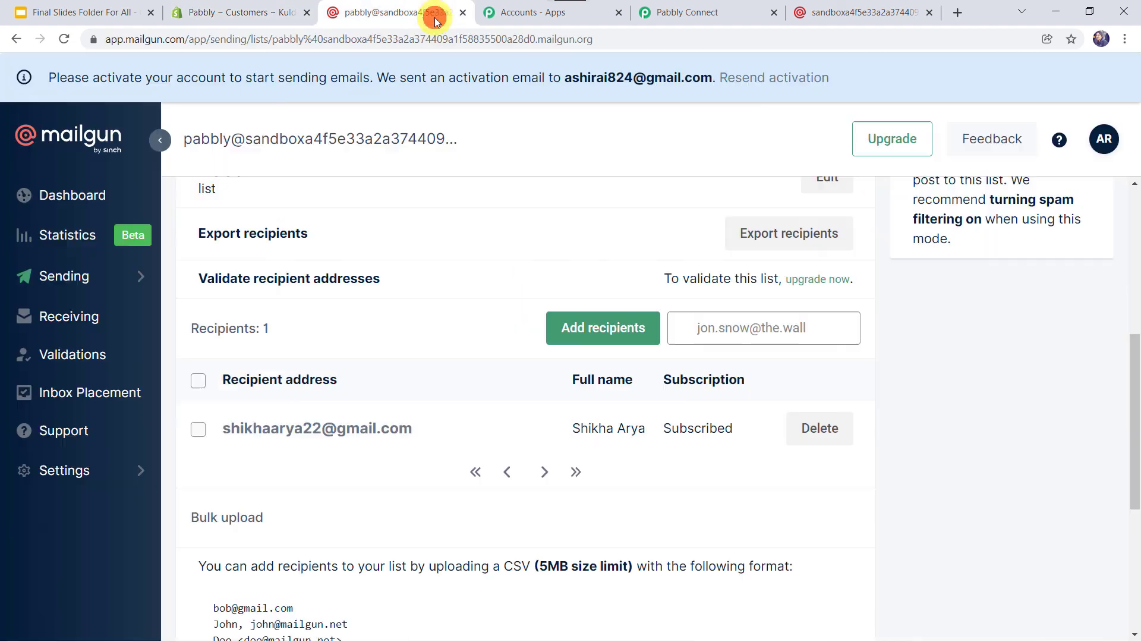
# Reload Mailgun's Shopify Customers list to find 2 subscribed recipients, including the new customer
pyautogui.click(65, 38)
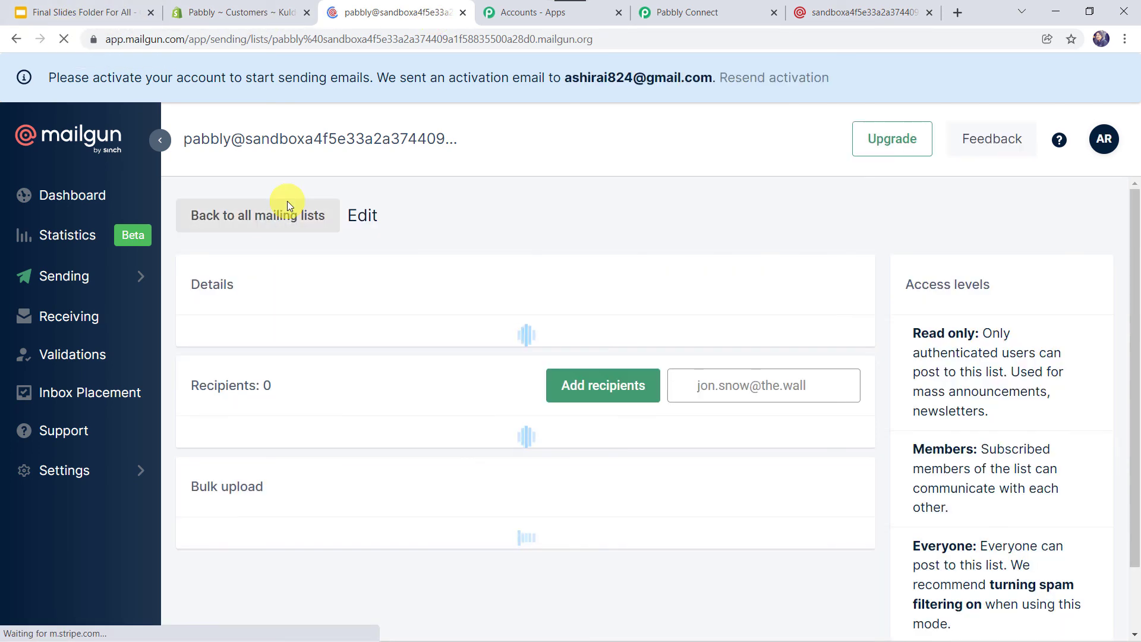
pyautogui.scroll(-5, 288, 201)
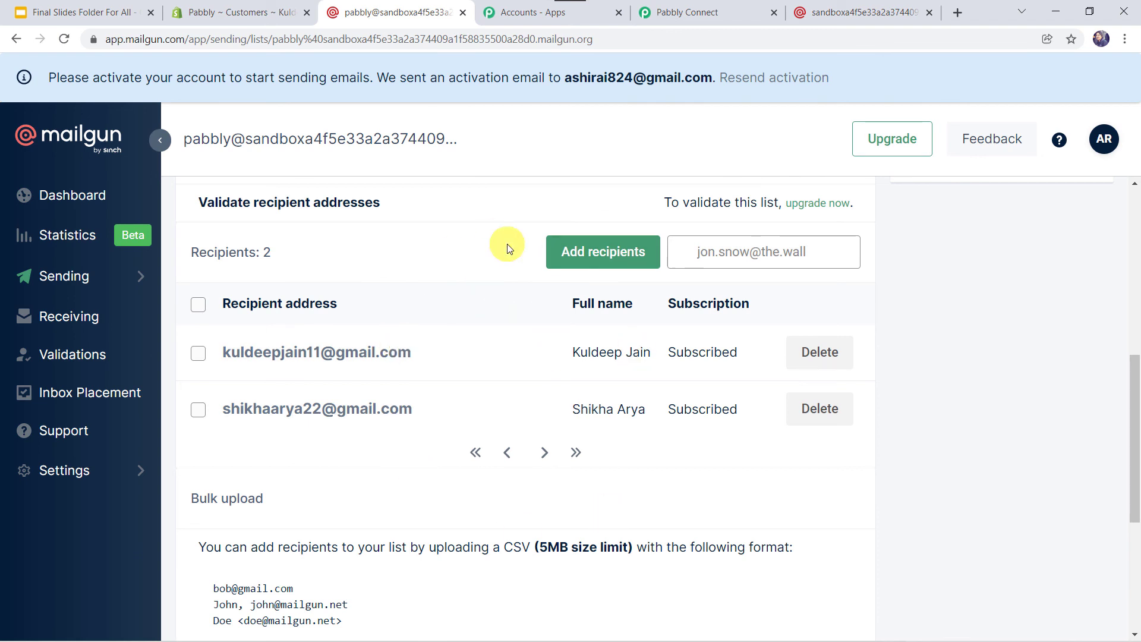
pyautogui.click(701, 12)
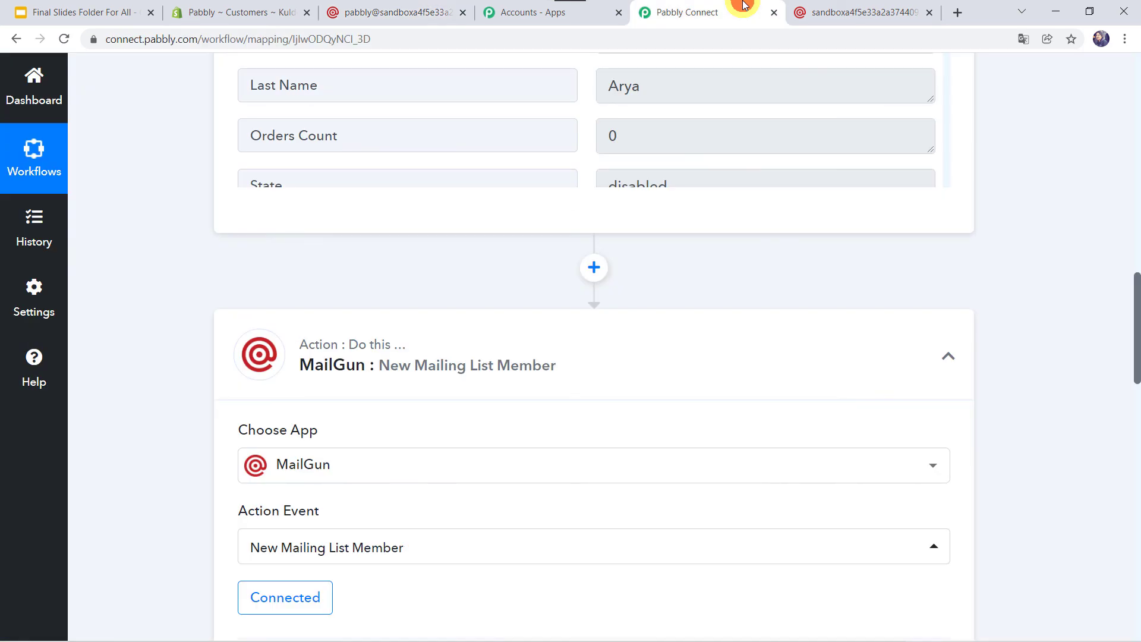
# Collapse the MailGun action and Shopify New Customer trigger steps, returning to the workflow's top
pyautogui.click(503, 349)
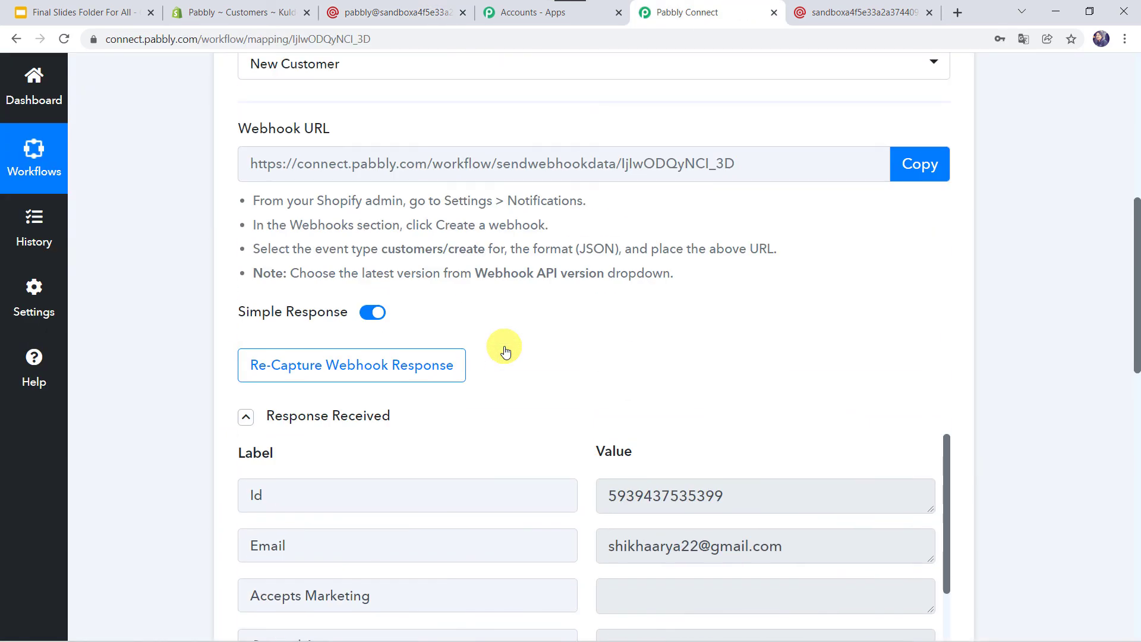
pyautogui.scroll(7, 505, 350)
pyautogui.click(540, 266)
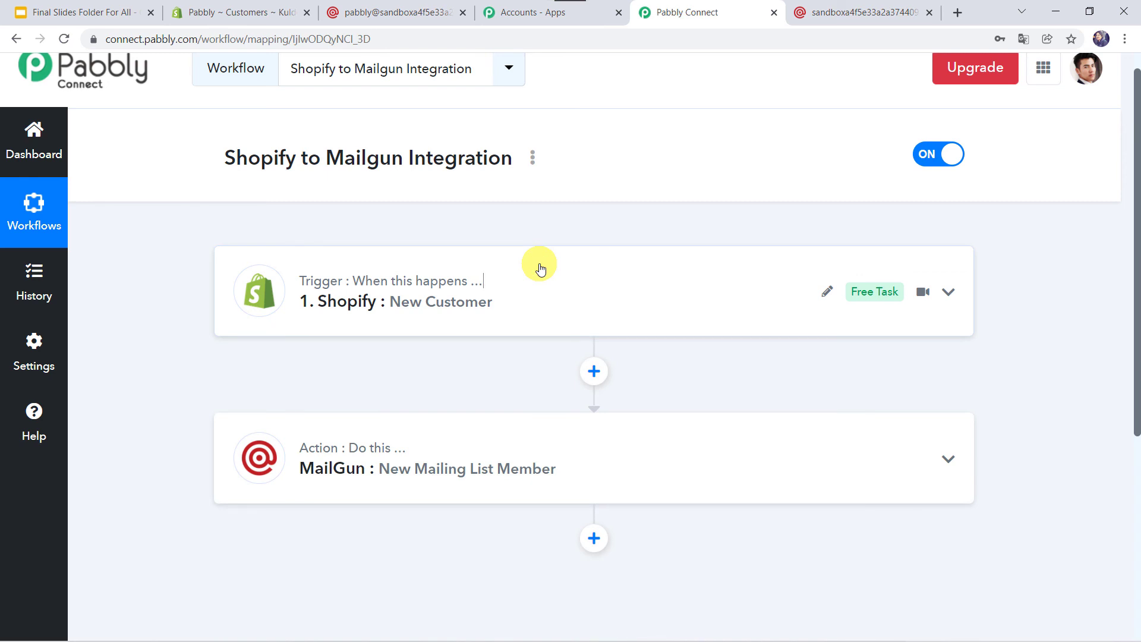
pyautogui.scroll(1, 540, 267)
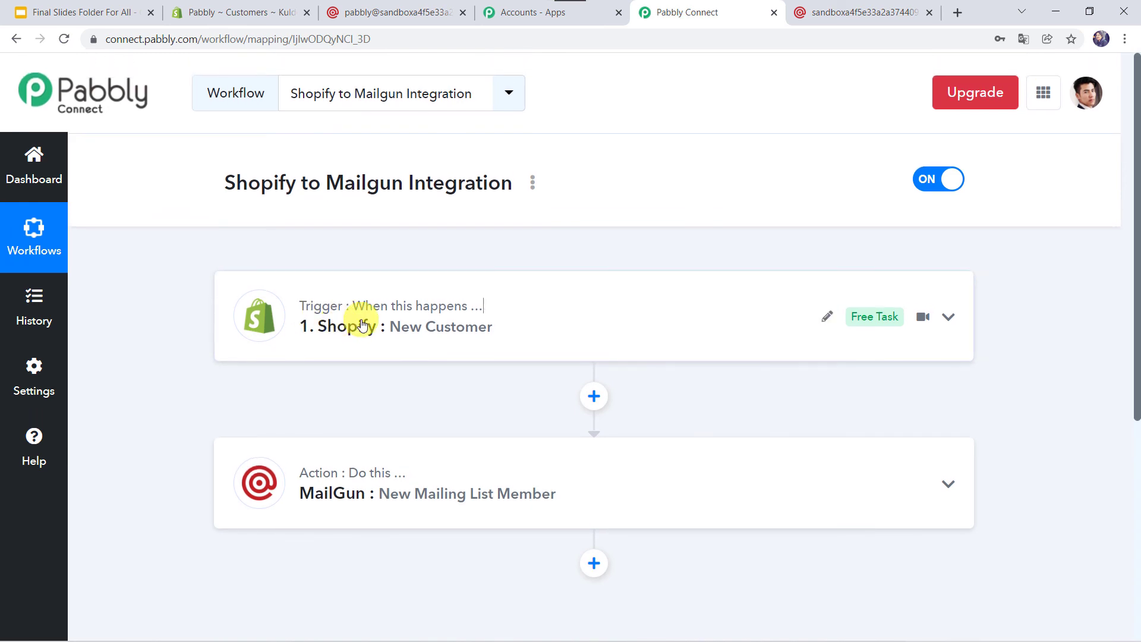